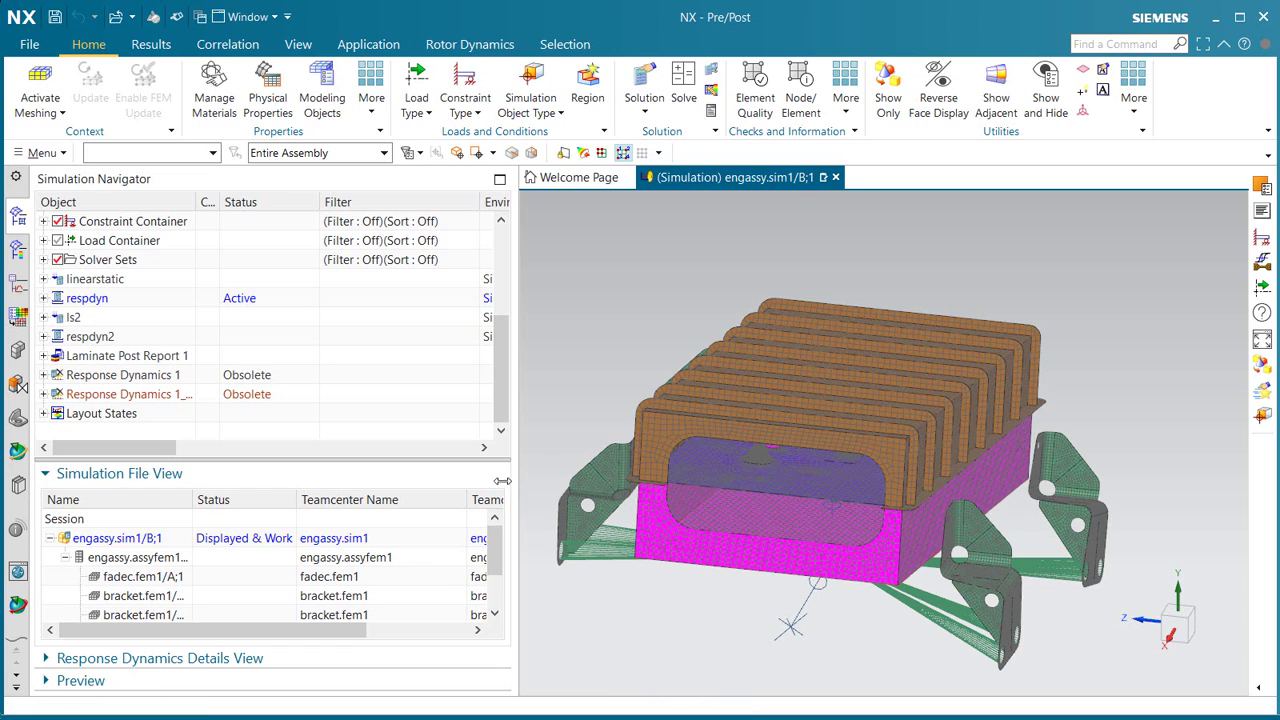
# - Clone the linearstatic solution and rename the copy to linstatdur
pyautogui.rightClick(91, 281)
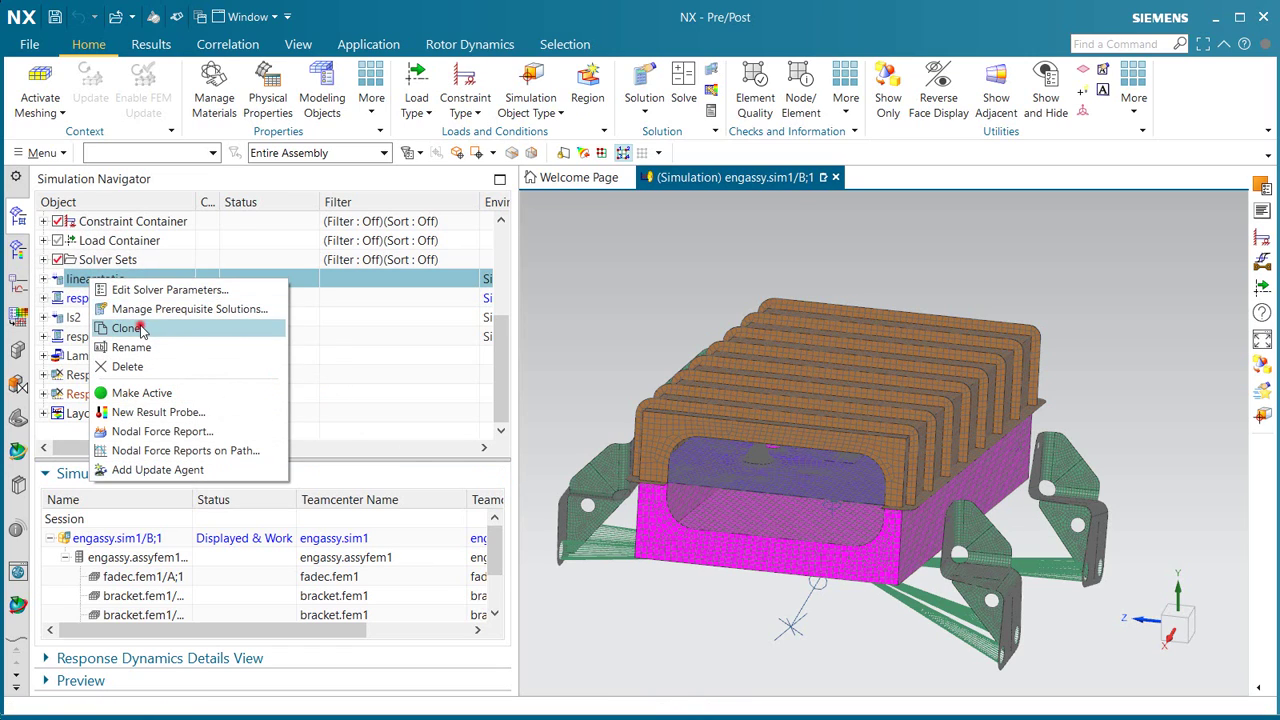
pyautogui.click(141, 330)
pyautogui.rightClick(130, 245)
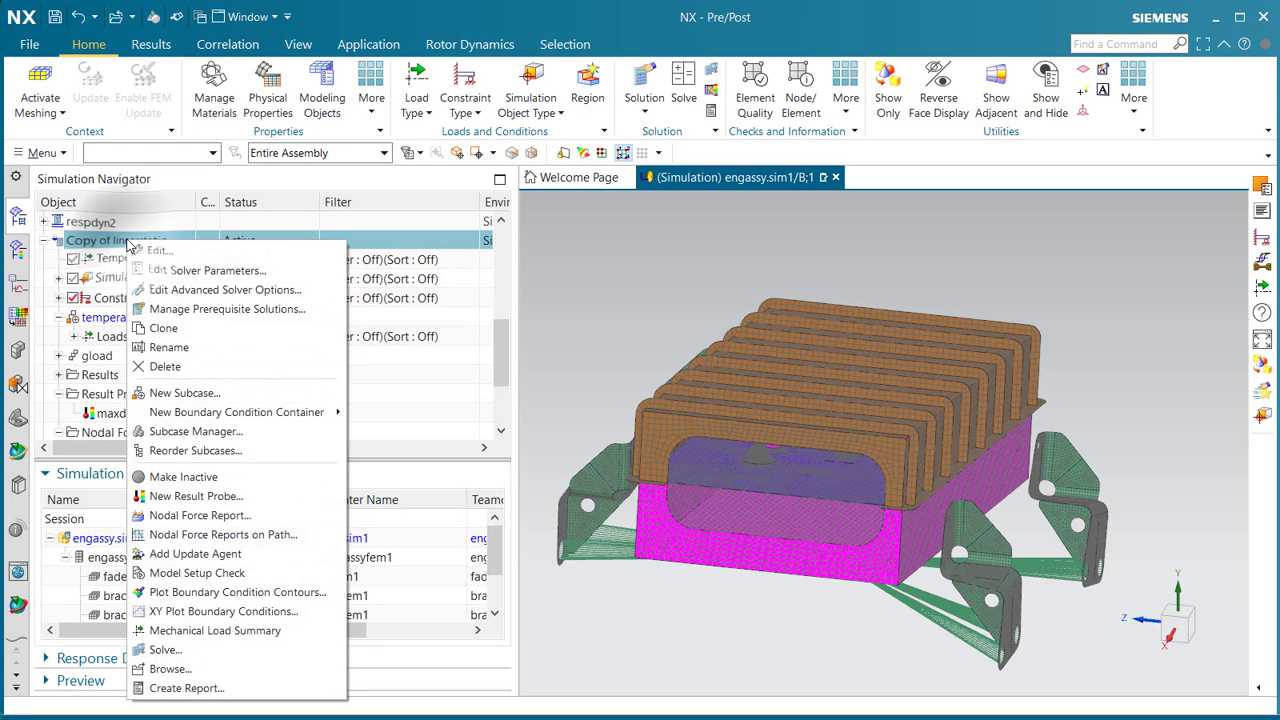
pyautogui.click(180, 347)
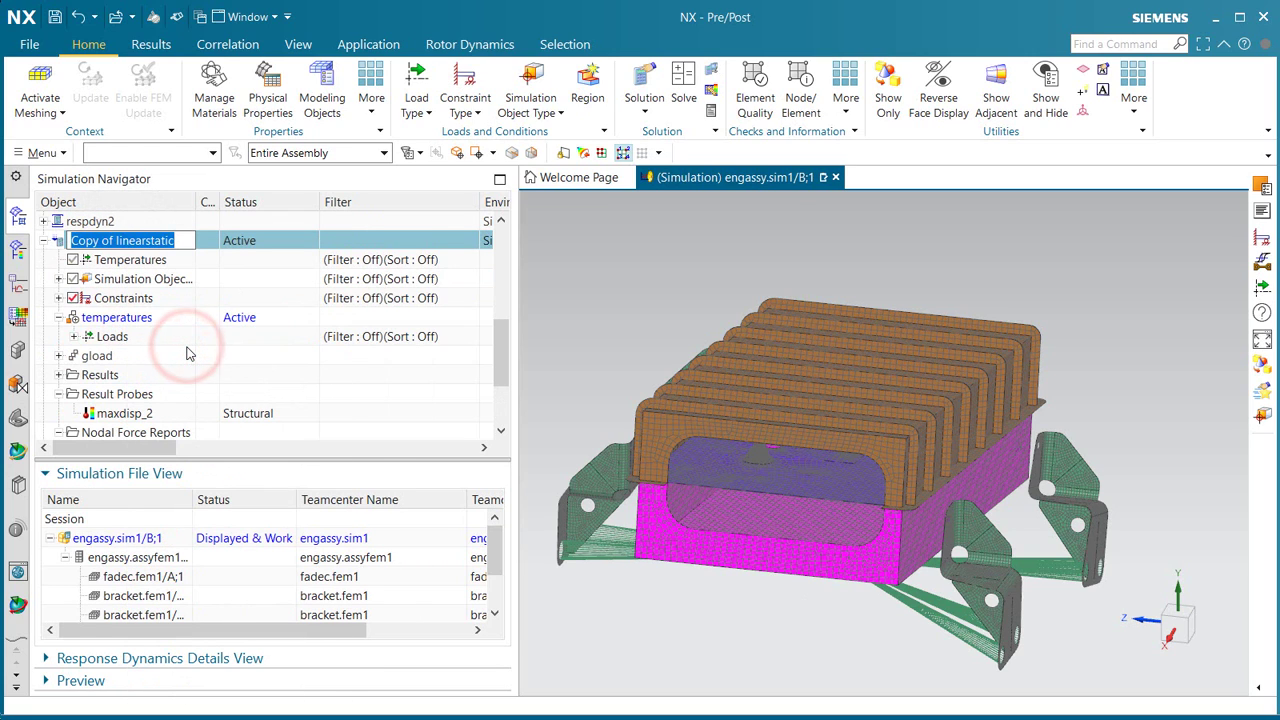
pyautogui.write('linstatdur')
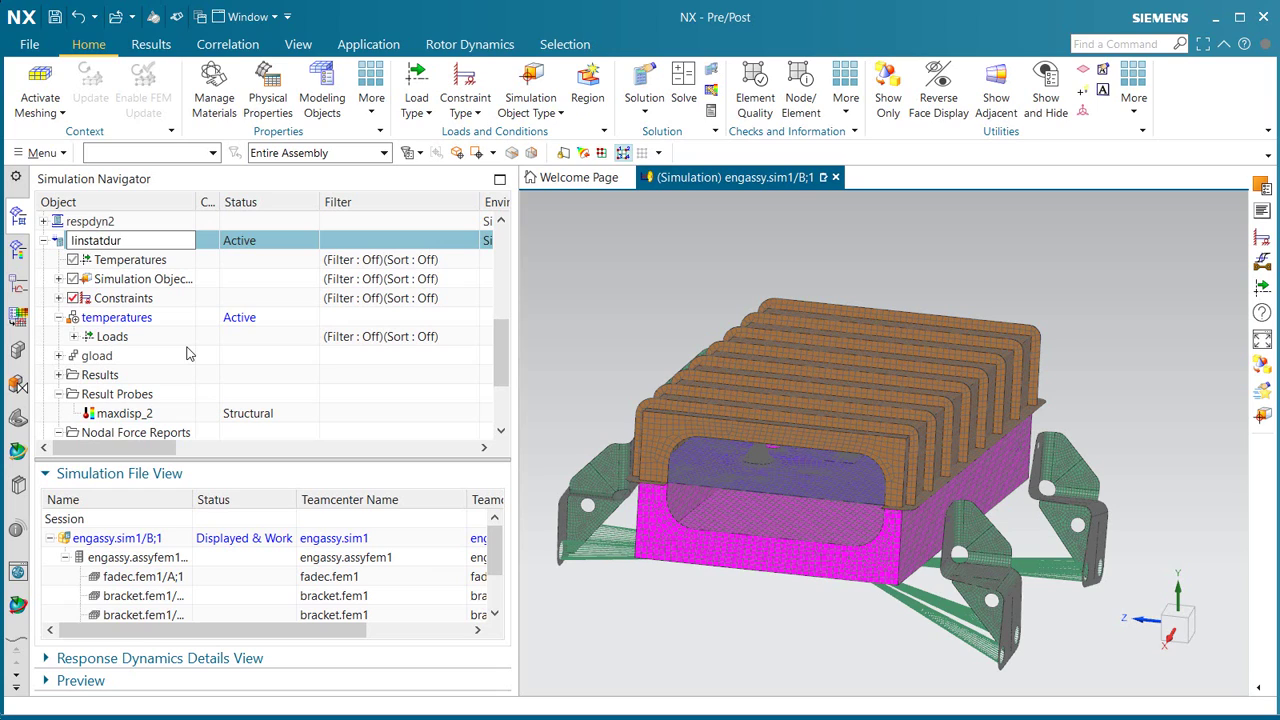
pyautogui.press('Return')
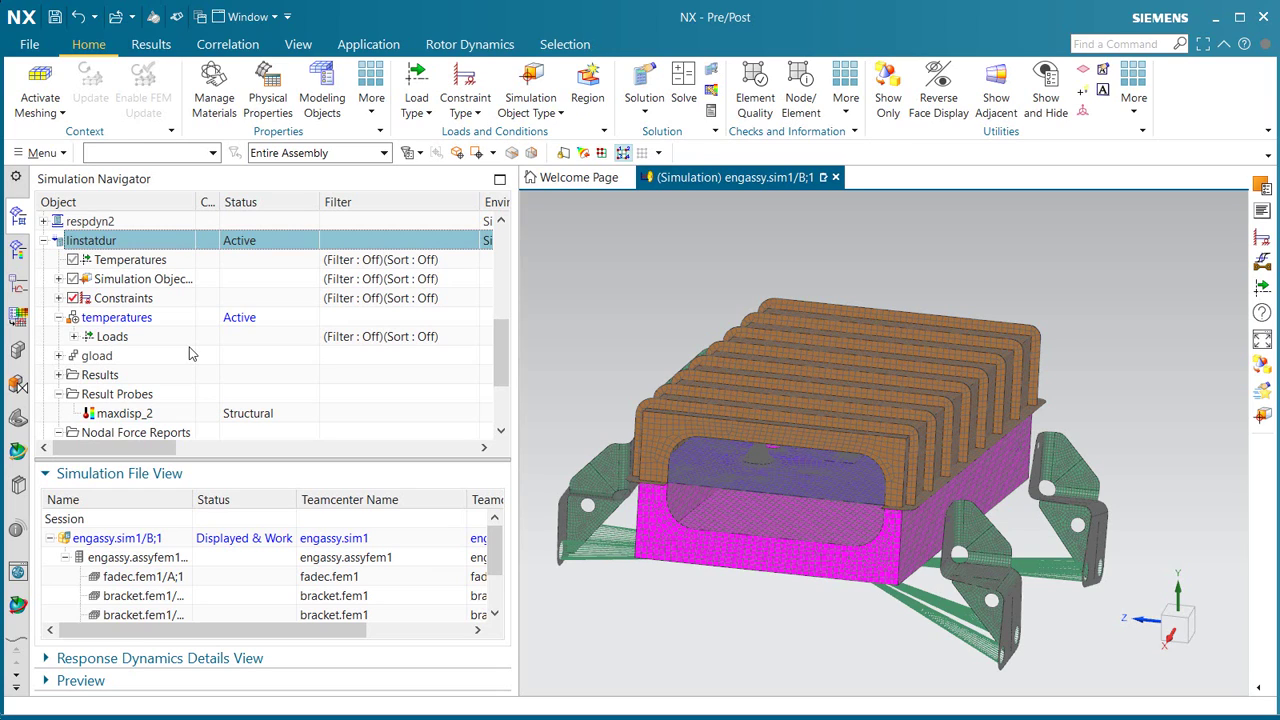
# - Remove the Gravity(1) load from the gload step
pyautogui.click(59, 356)
pyautogui.click(74, 374)
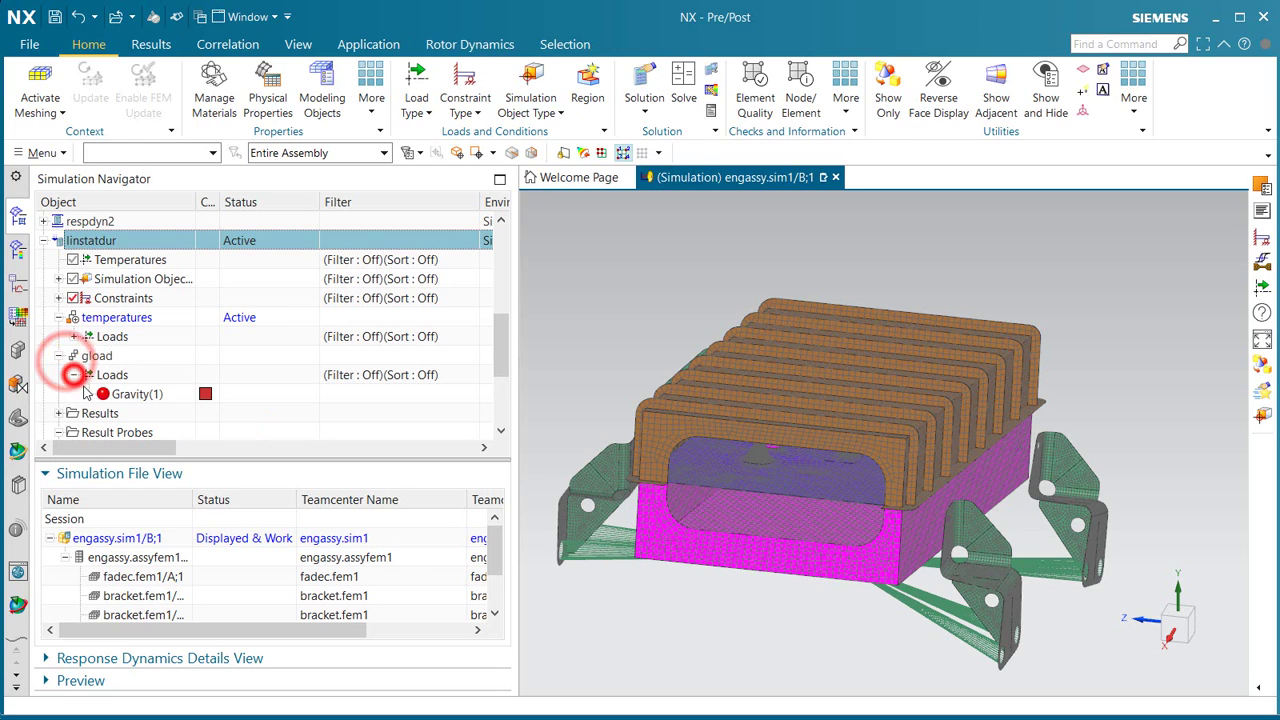
pyautogui.click(125, 393)
pyautogui.doubleClick(125, 393)
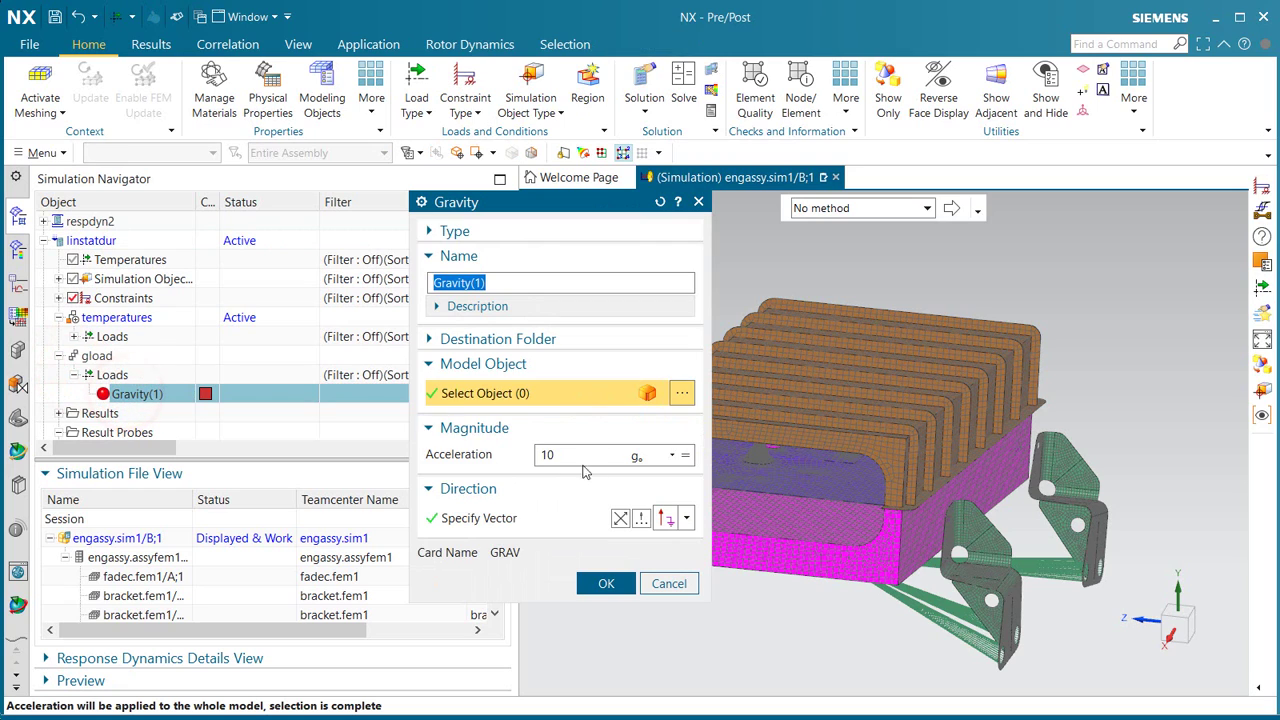
pyautogui.click(662, 583)
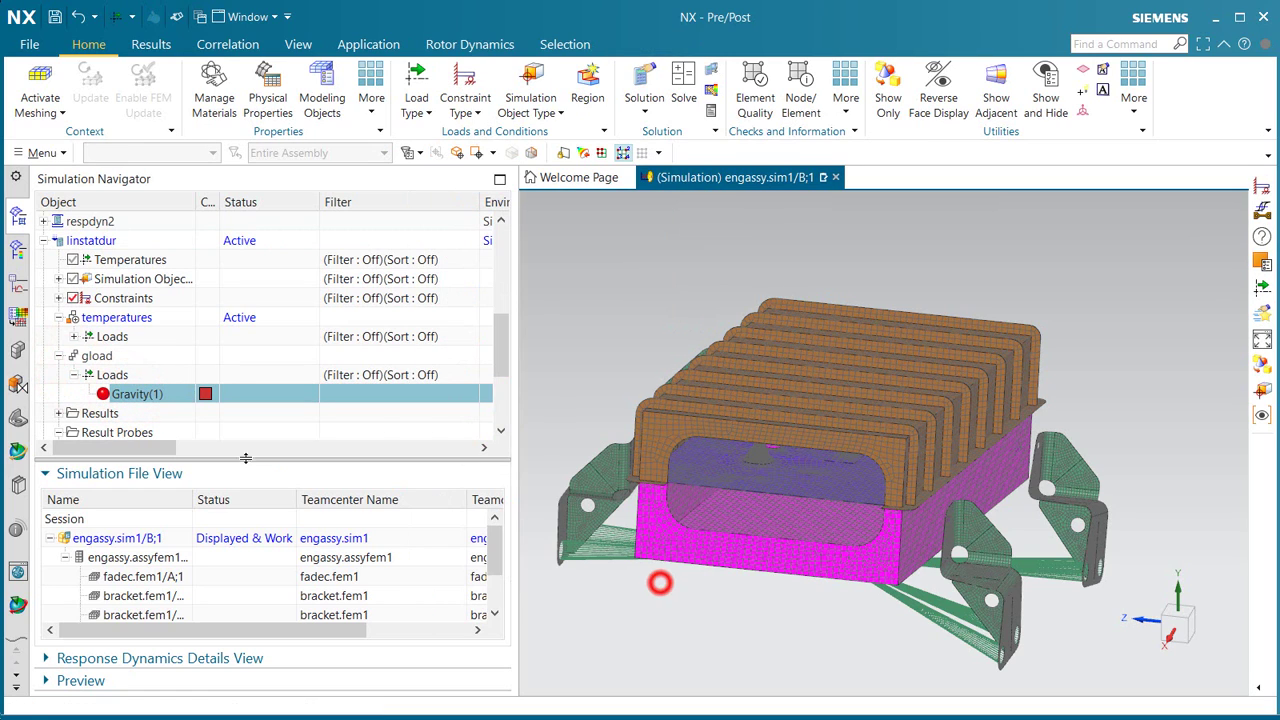
pyautogui.rightClick(150, 396)
pyautogui.click(192, 460)
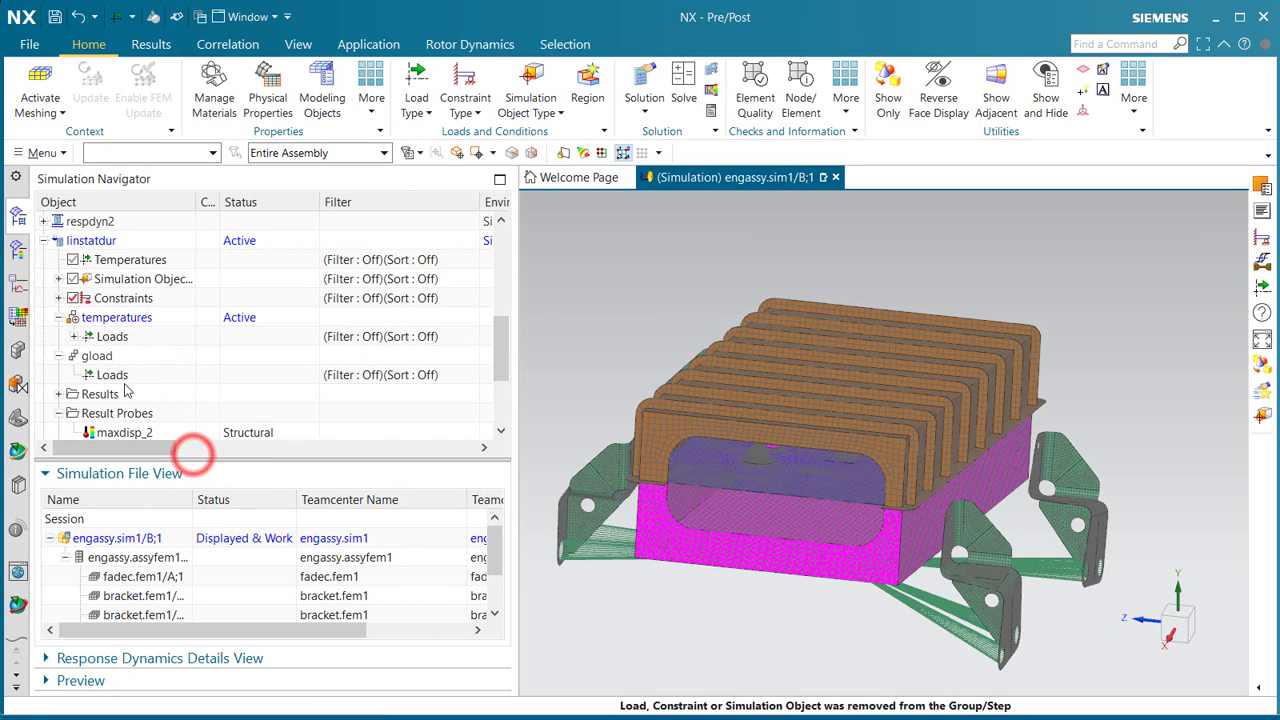
# - Add a gravity load named 1g in gload with 1 g₀ acceleration along -YC
pyautogui.doubleClick(90, 356)
pyautogui.rightClick(105, 355)
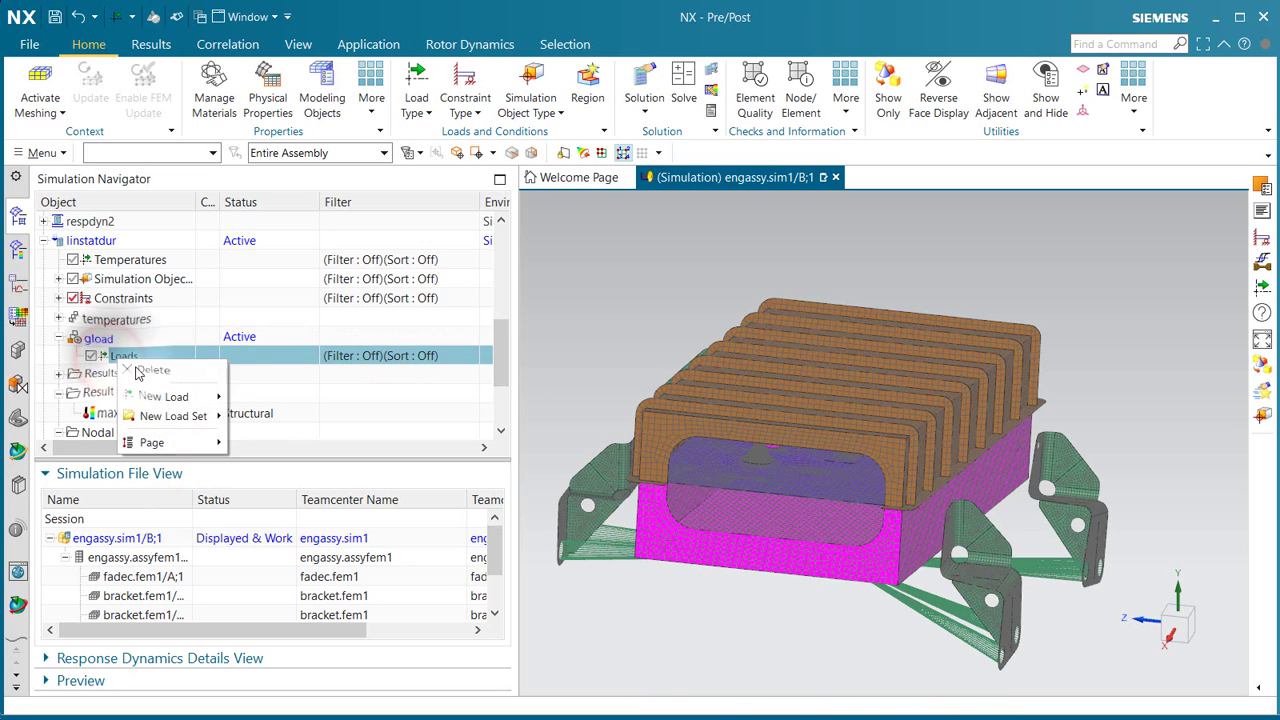
pyautogui.click(157, 398)
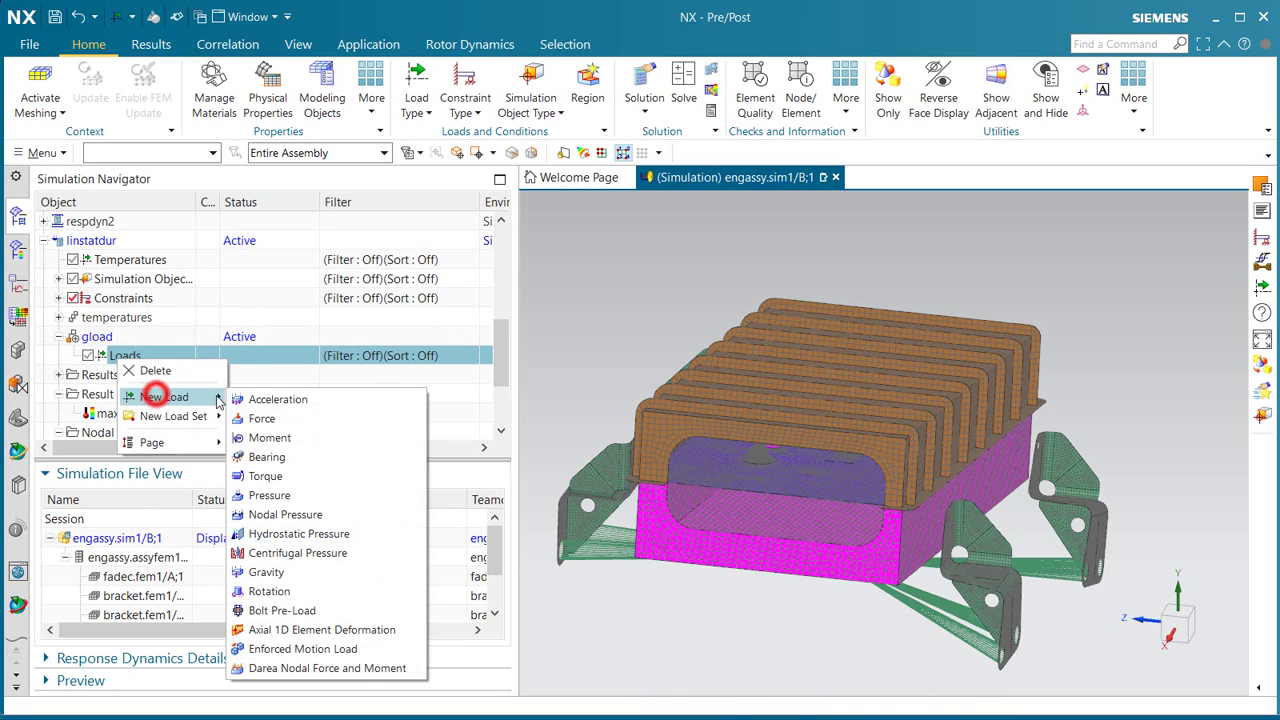
pyautogui.click(287, 567)
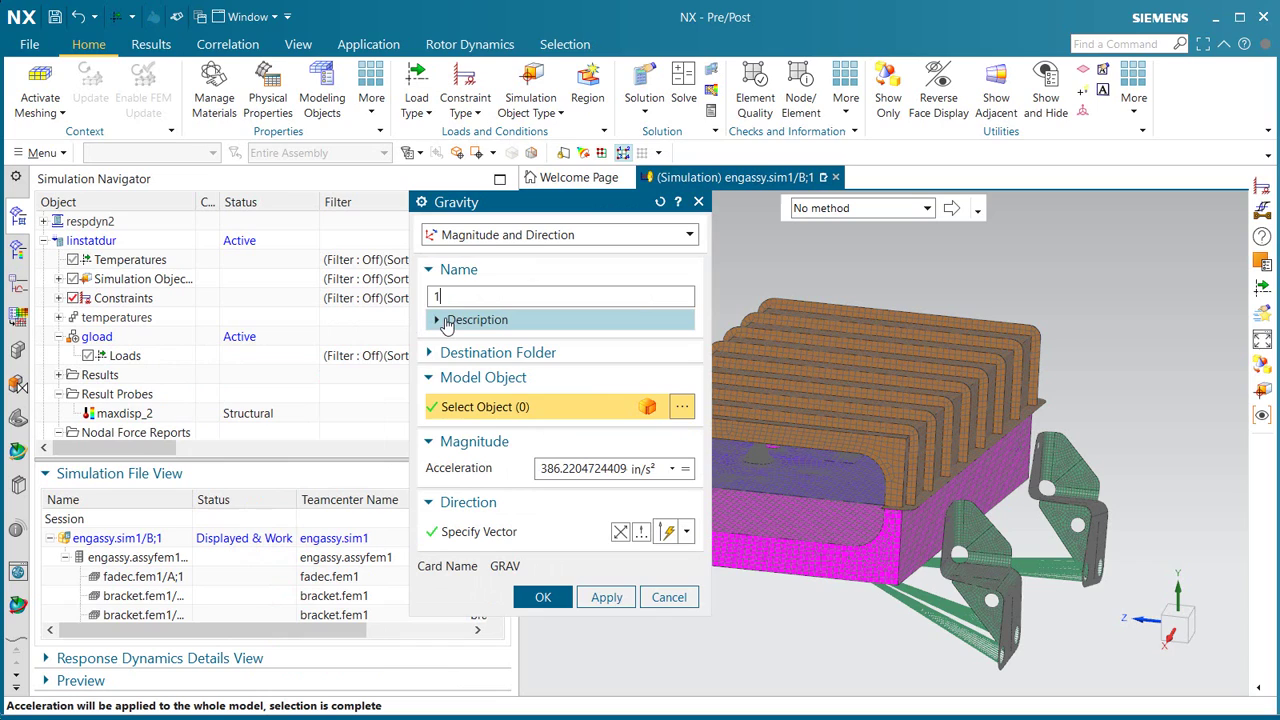
pyautogui.click(662, 469)
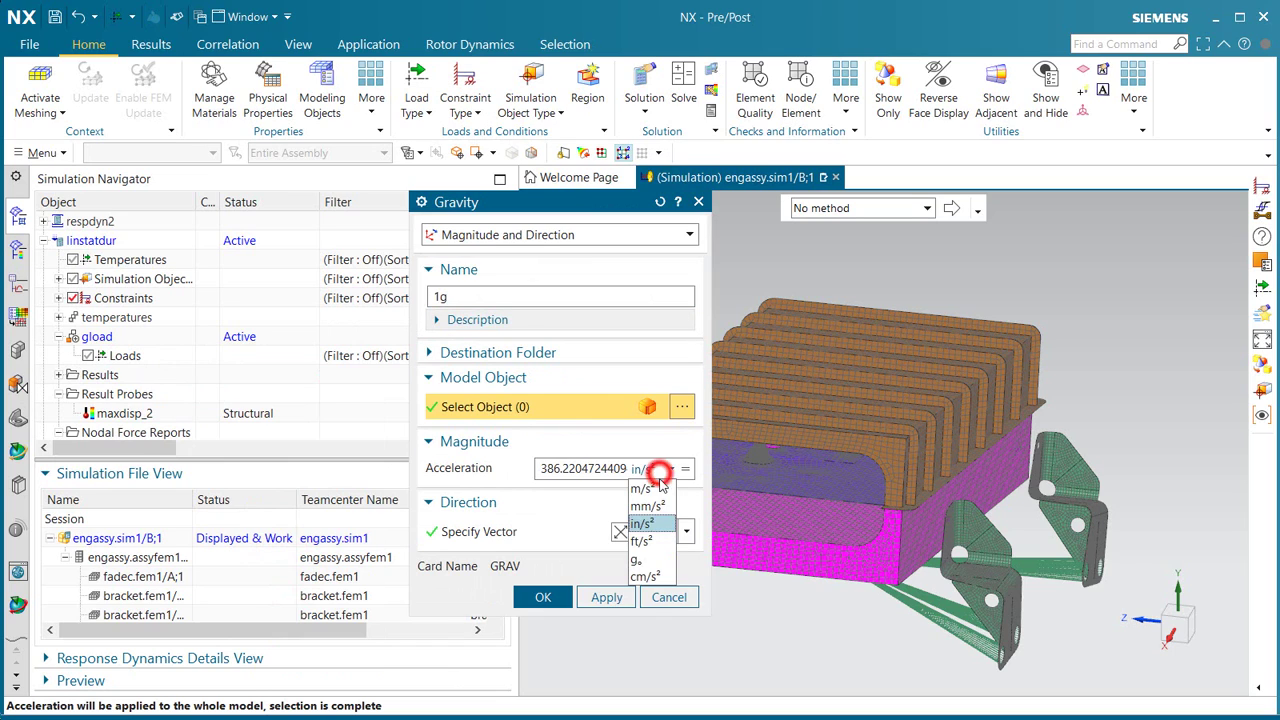
pyautogui.click(650, 559)
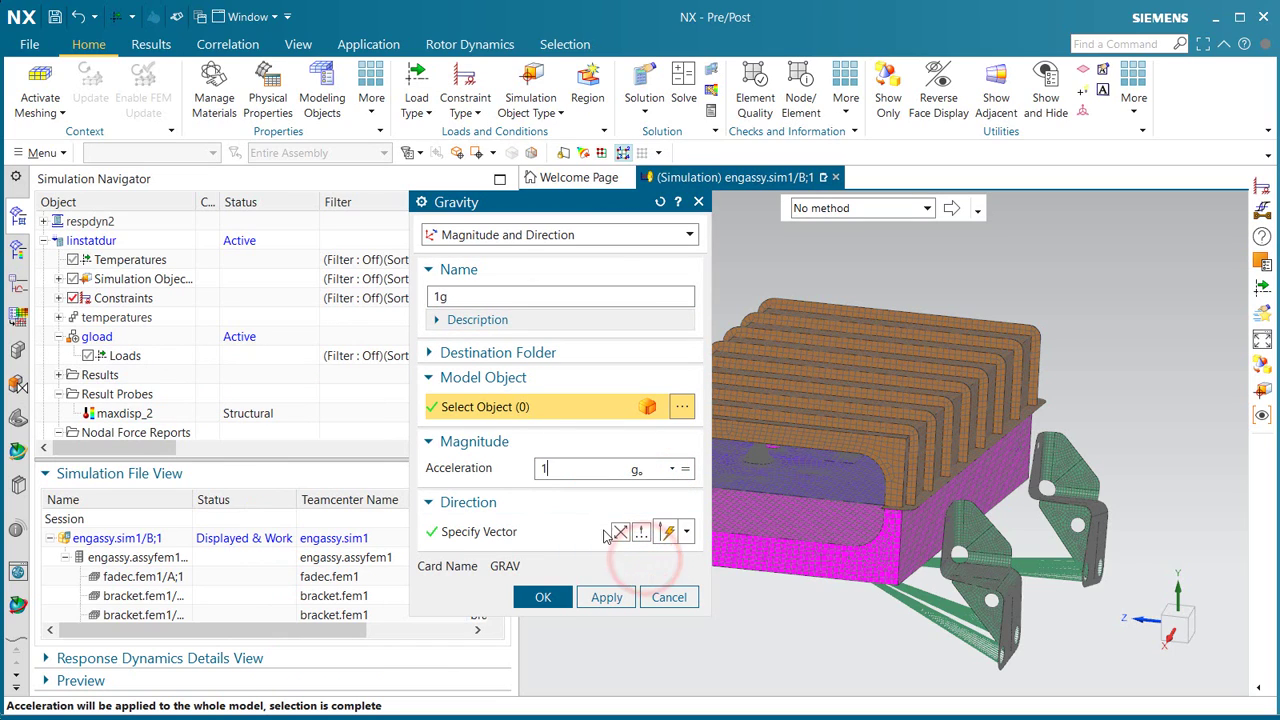
pyautogui.click(508, 533)
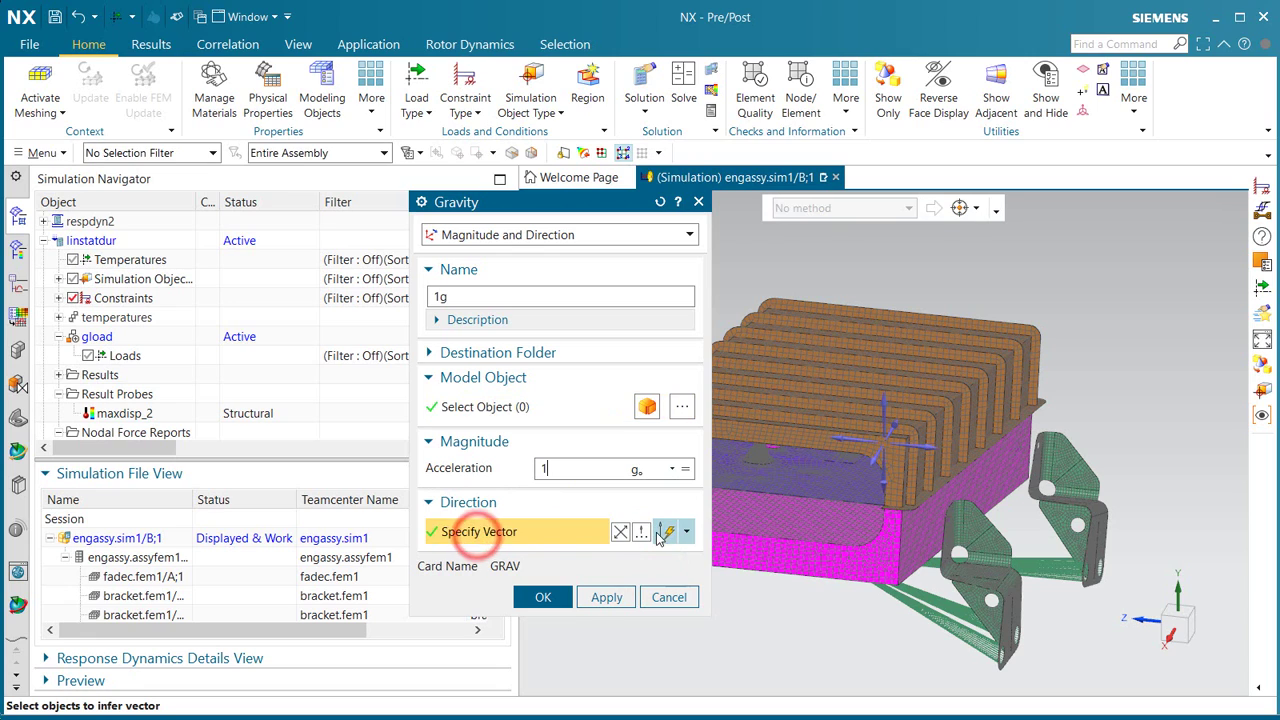
pyautogui.click(688, 534)
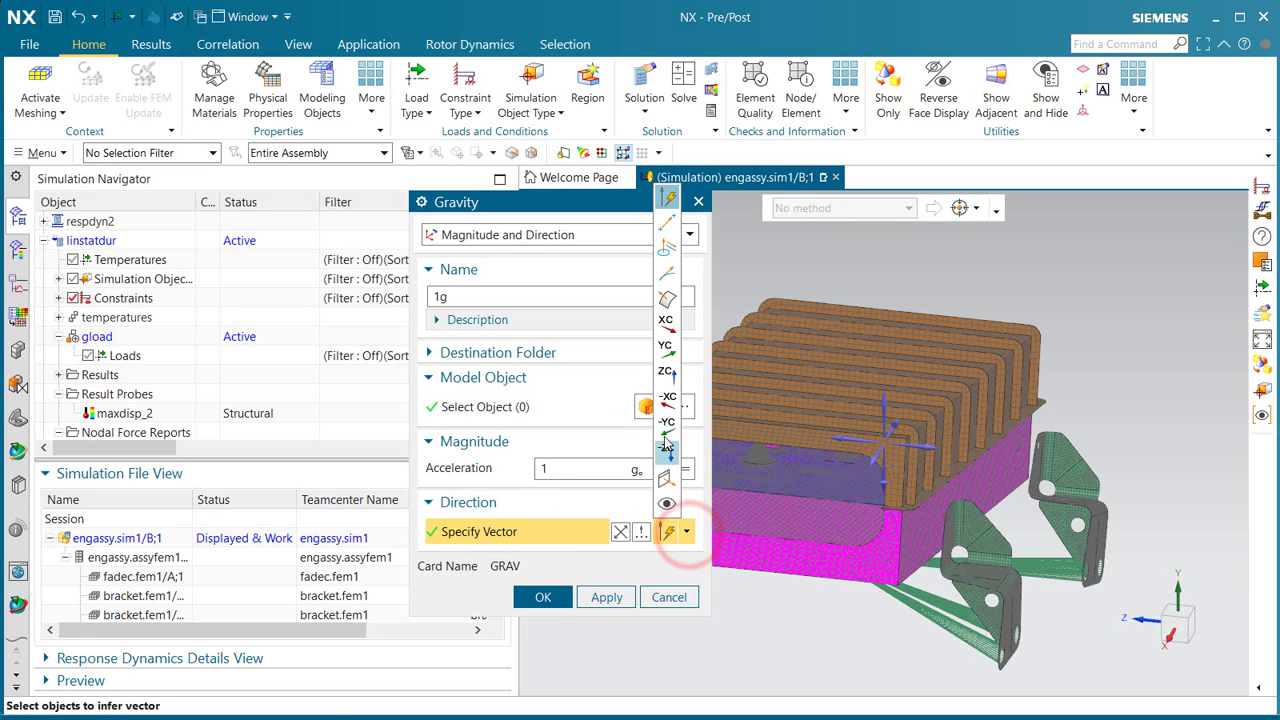
pyautogui.click(663, 430)
pyautogui.click(538, 596)
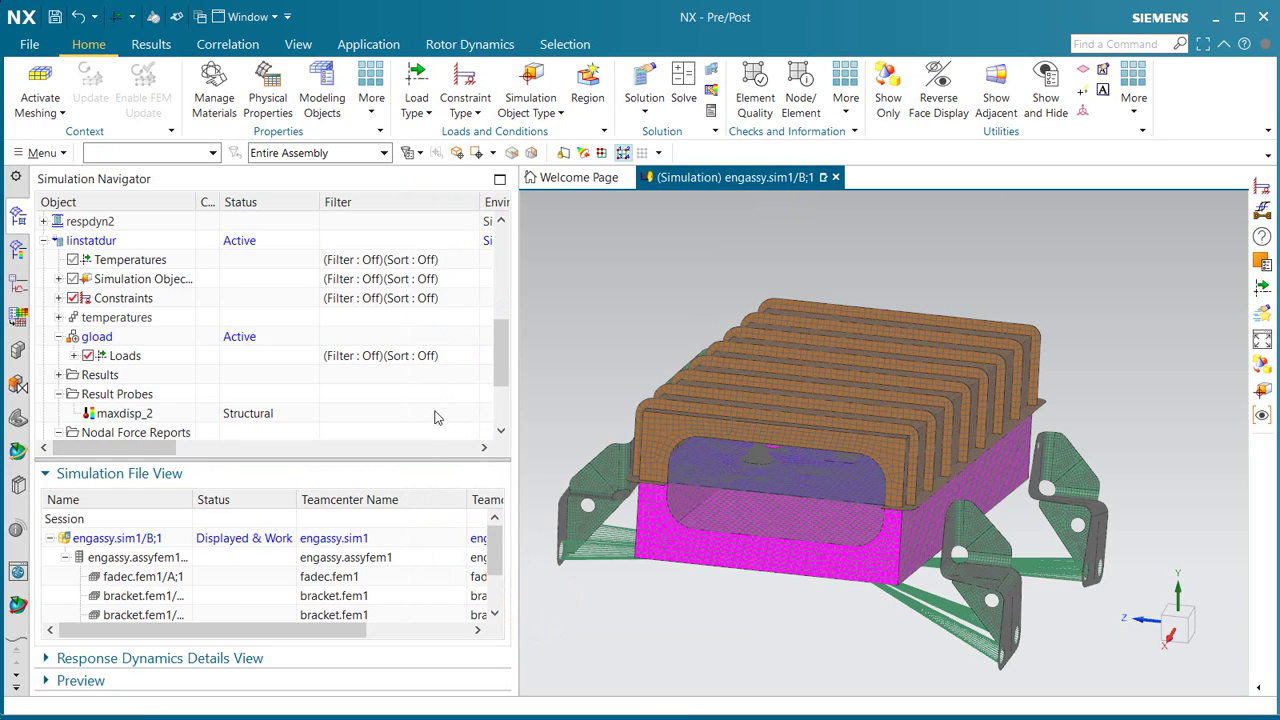
# - Add a new subcase named 1g+temperatures to the linstatdur solution
pyautogui.rightClick(98, 244)
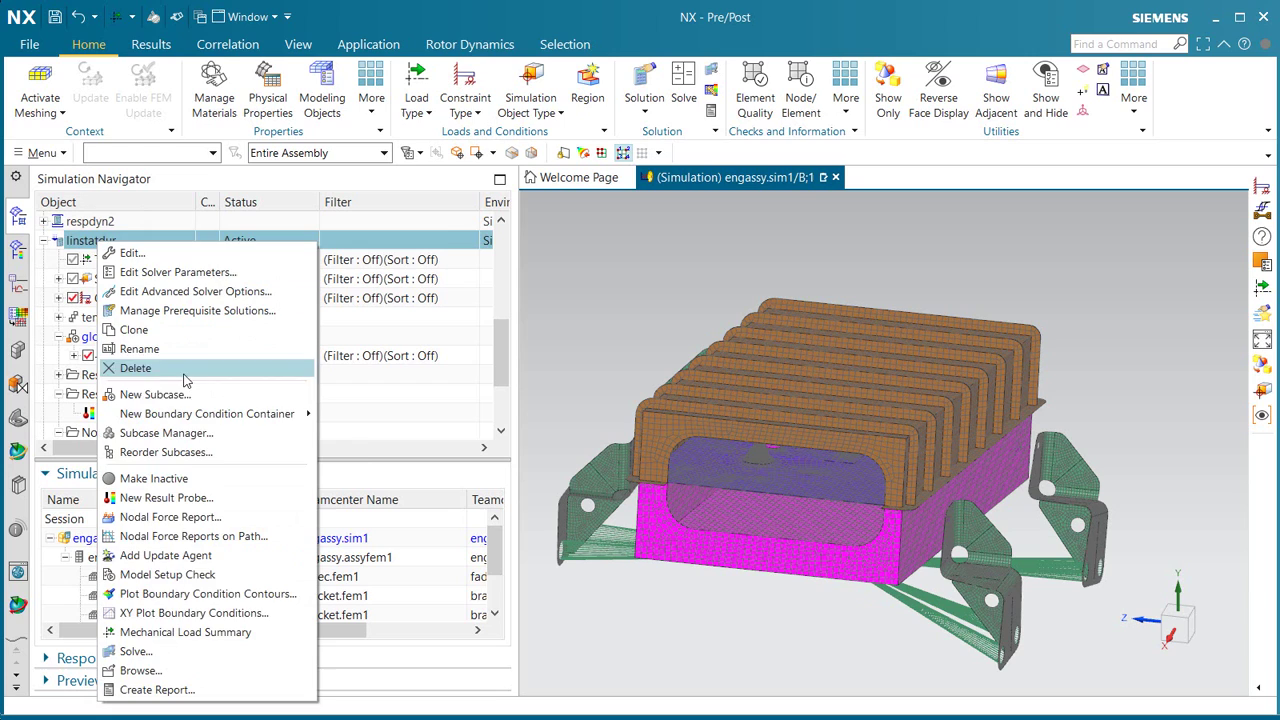
pyautogui.click(184, 392)
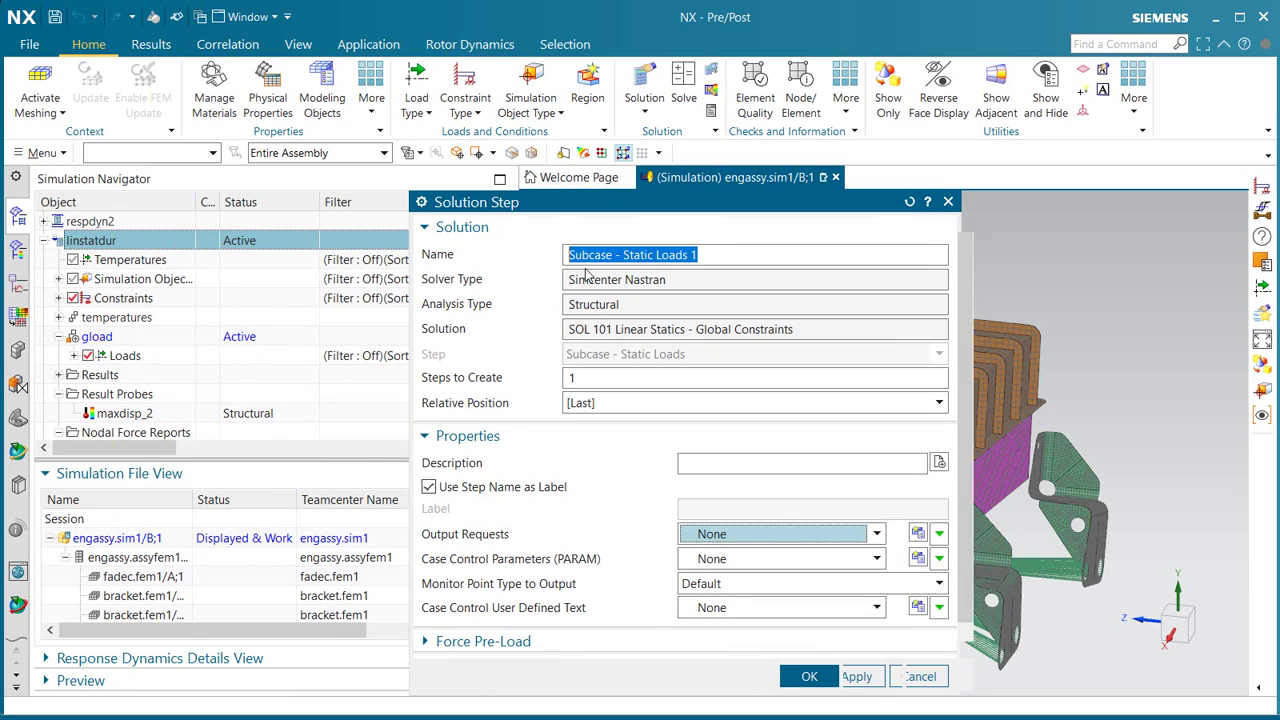
pyautogui.tripleClick(716, 258)
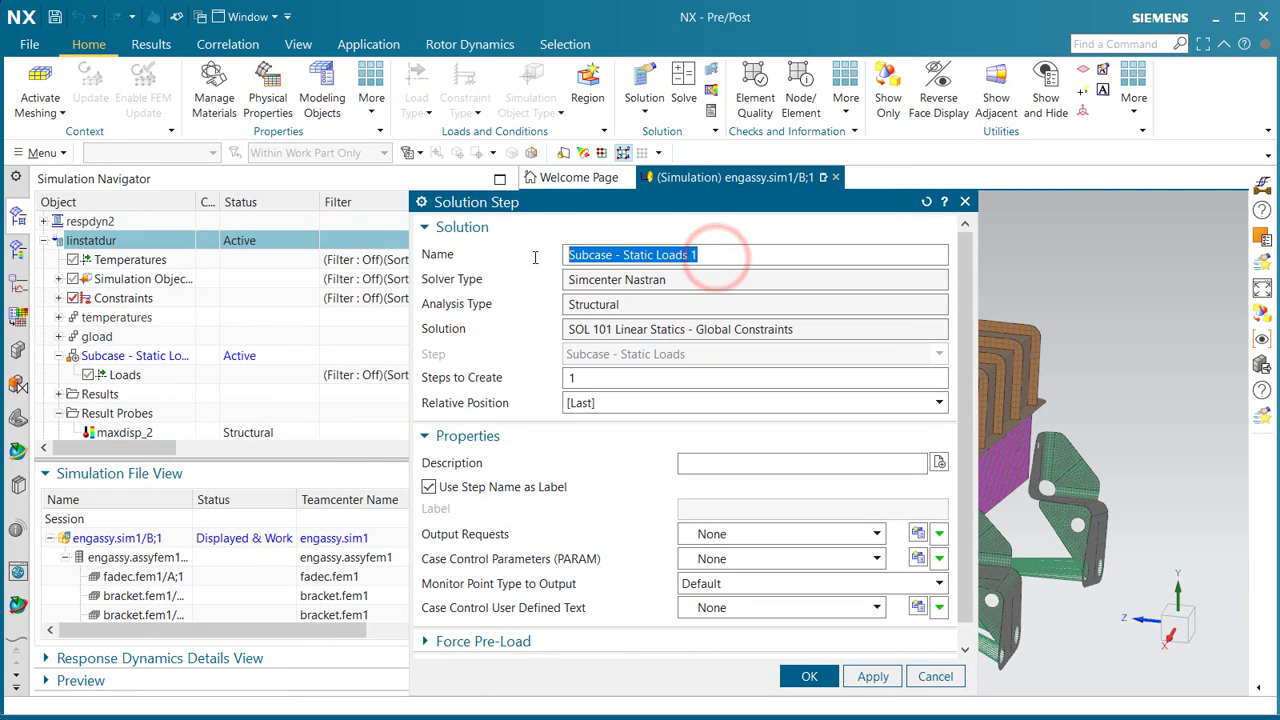
pyautogui.write('1g+temperatures')
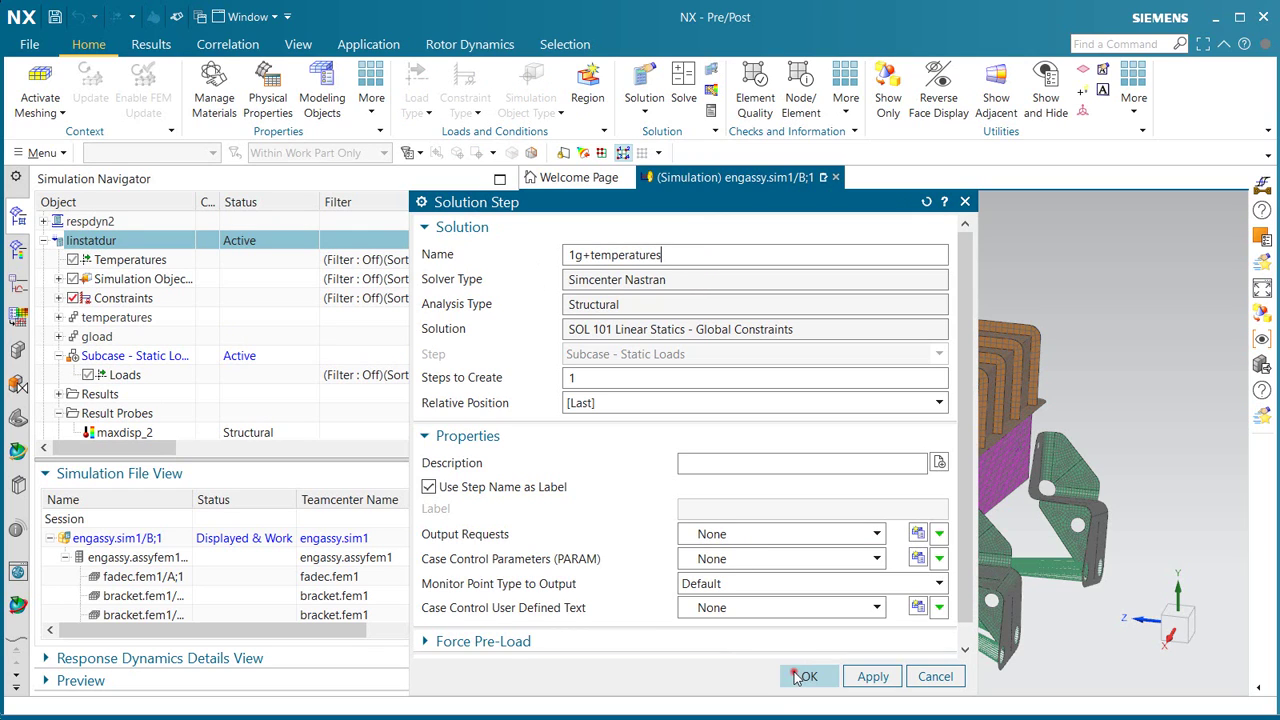
pyautogui.click(797, 674)
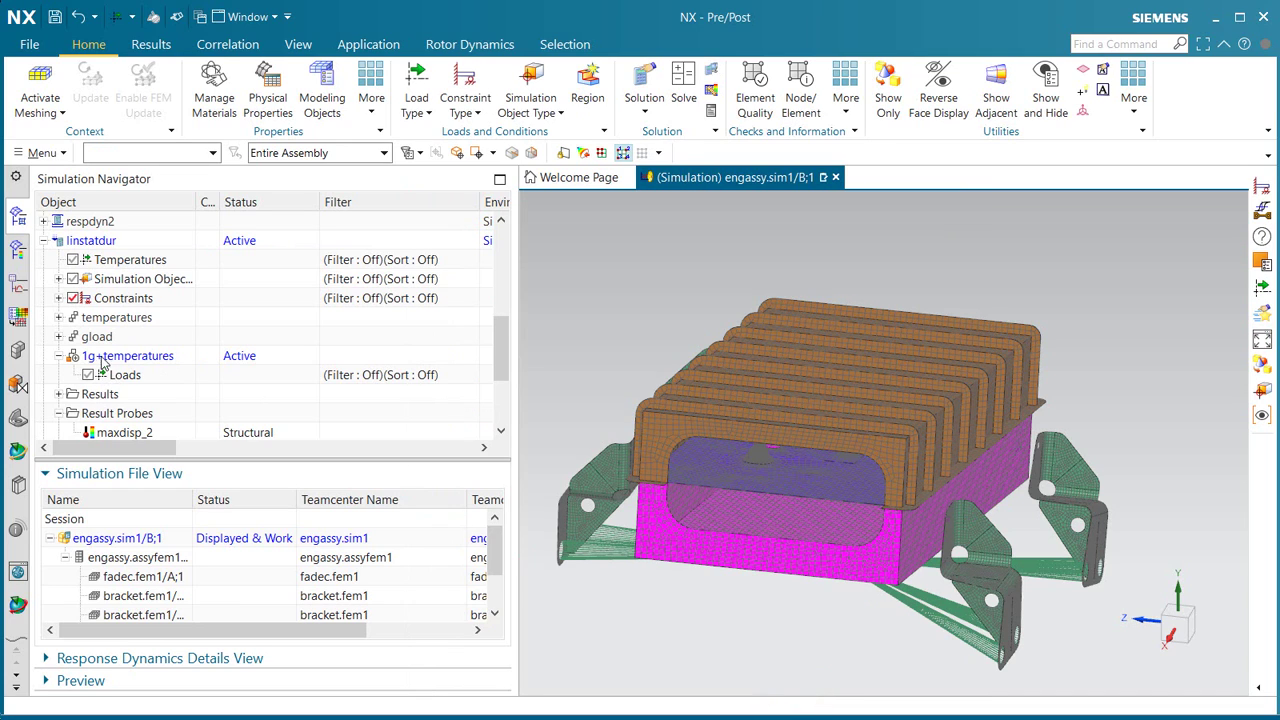
pyautogui.click(59, 337)
pyautogui.click(73, 355)
pyautogui.scroll(-2, 67, 347)
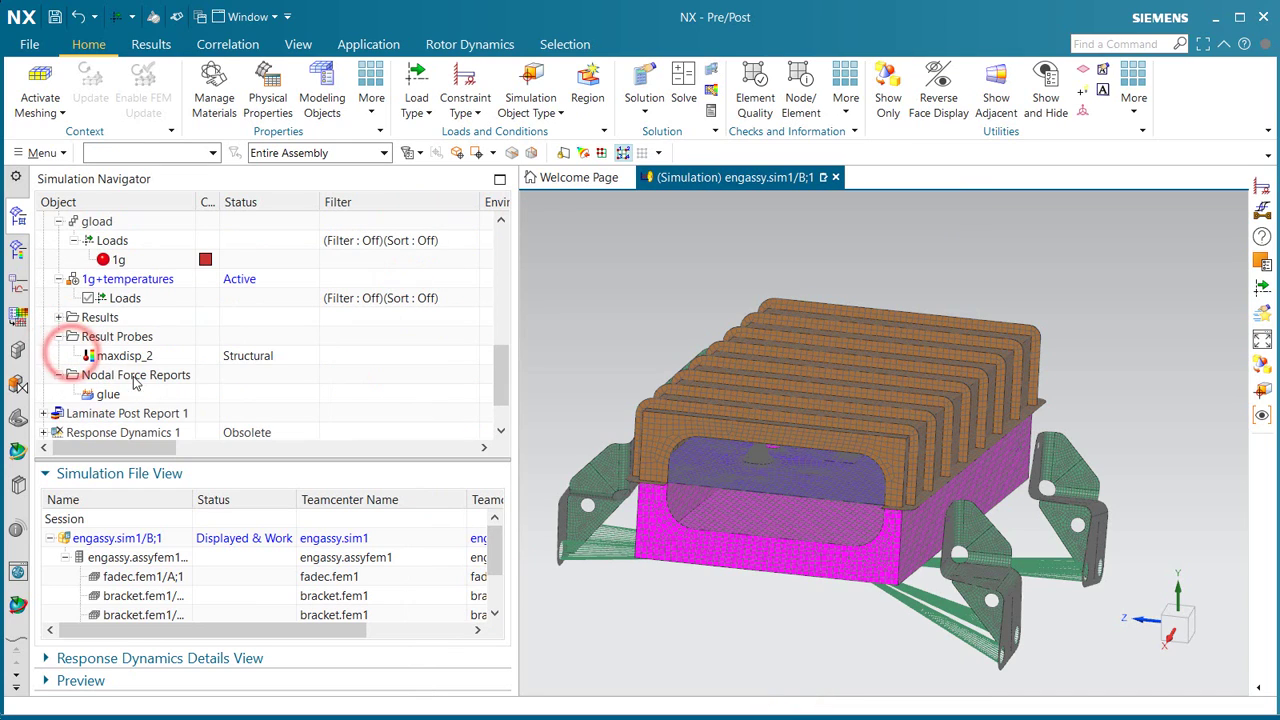
pyautogui.moveTo(110, 262); pyautogui.dragTo(118, 300)
pyautogui.click(73, 298)
pyautogui.scroll(1, 100, 312)
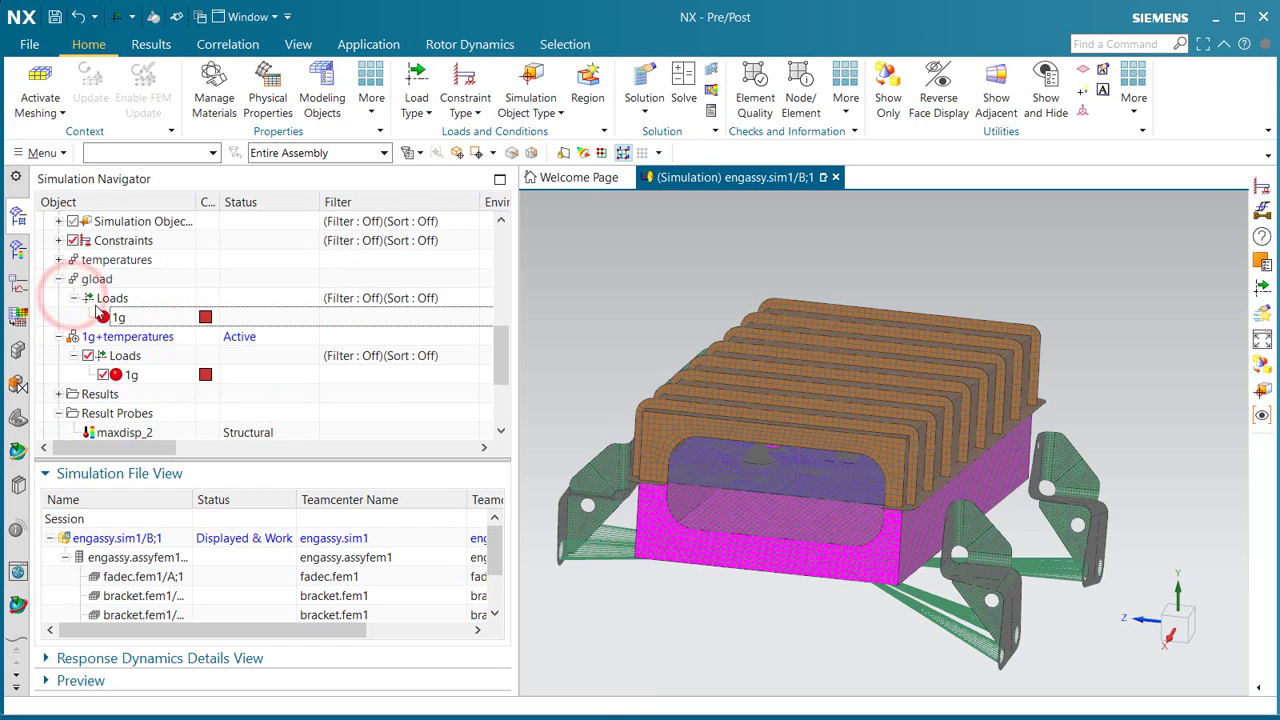
pyautogui.click(58, 260)
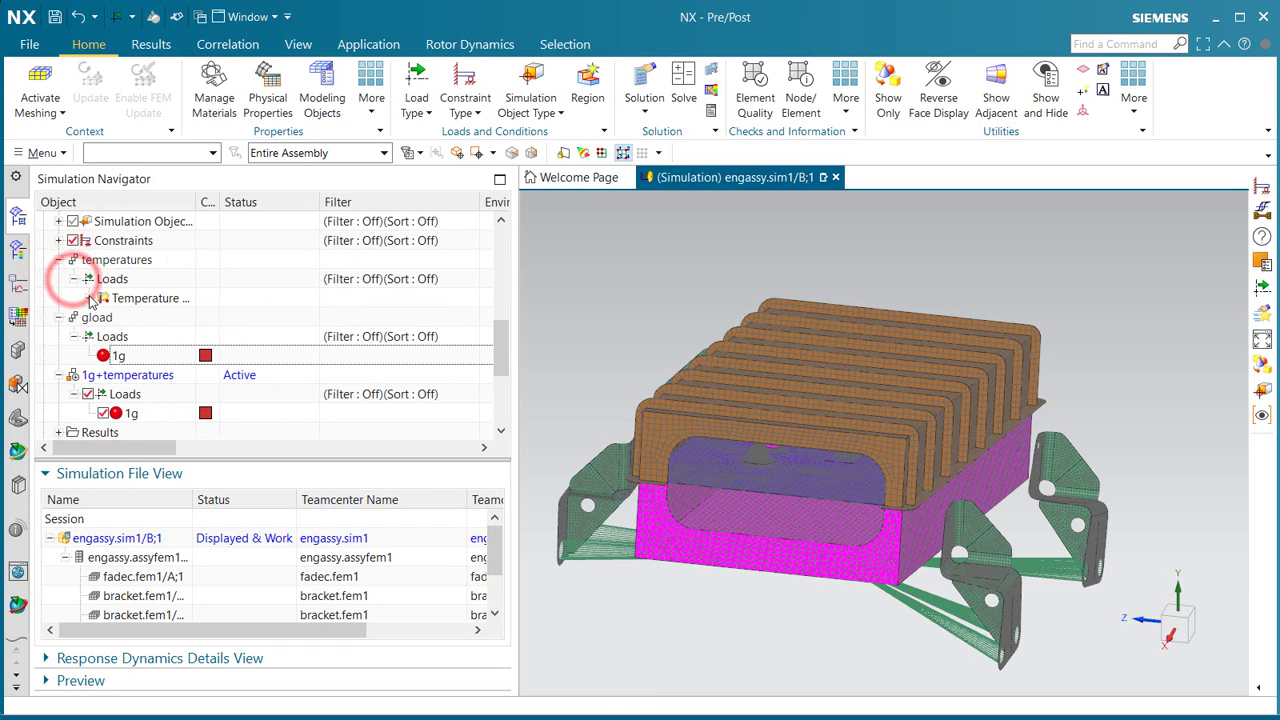
pyautogui.click(89, 298)
pyautogui.scroll(-1, 95, 300)
pyautogui.moveTo(127, 241); pyautogui.dragTo(123, 357)
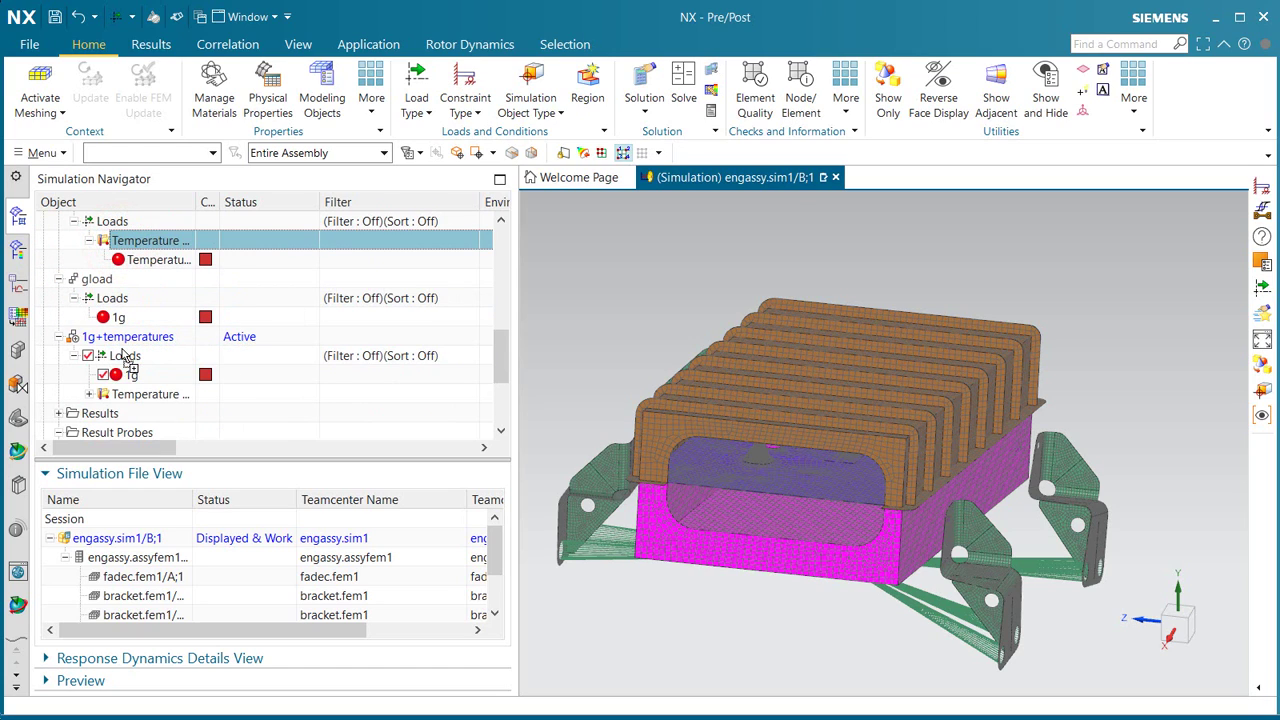
pyautogui.scroll(1, 130, 330)
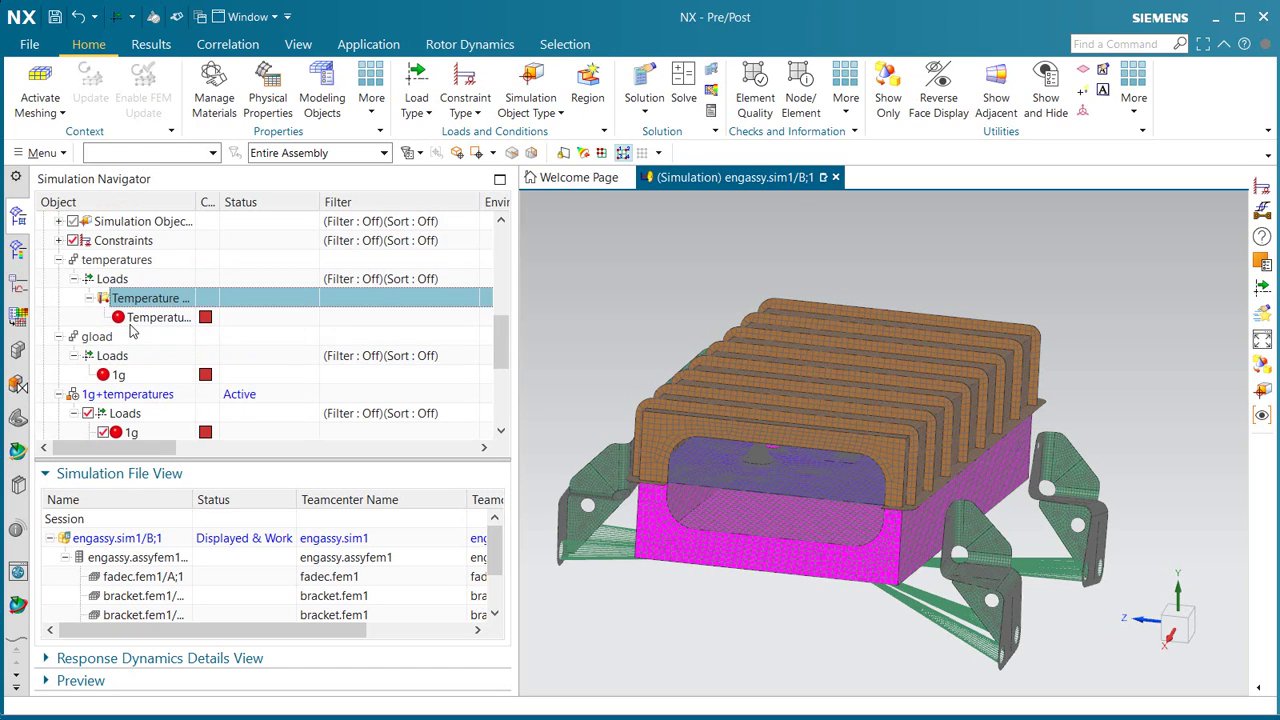
pyautogui.scroll(2, 130, 331)
# - Enable the STRAIN request in linstatdur's Structural Output Requests1 and confirm the solution edits
pyautogui.rightClick(88, 302)
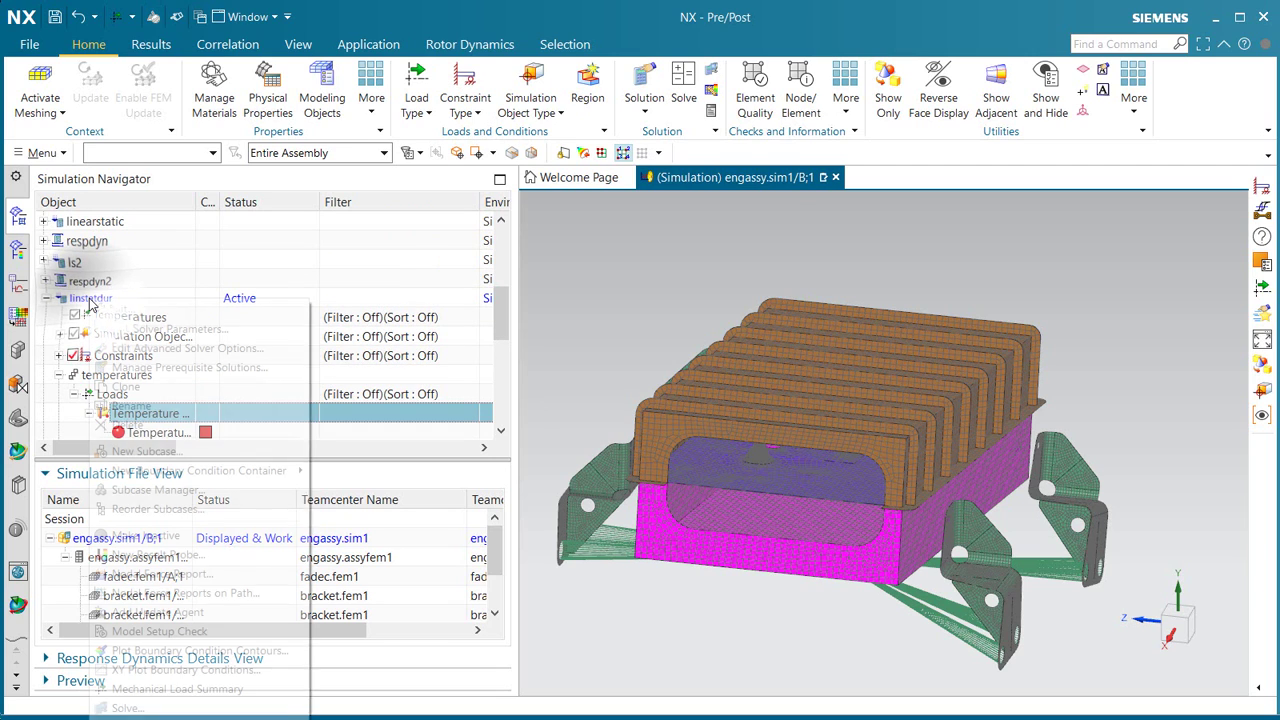
pyautogui.click(119, 314)
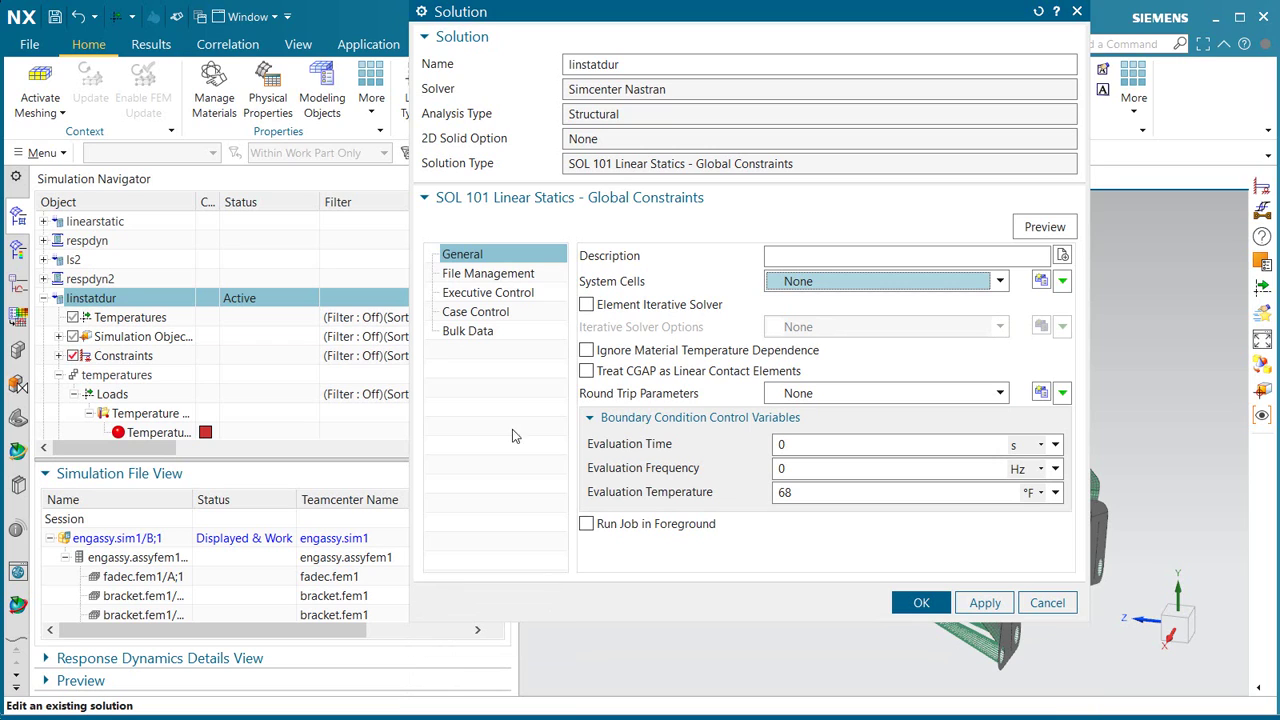
pyautogui.click(490, 314)
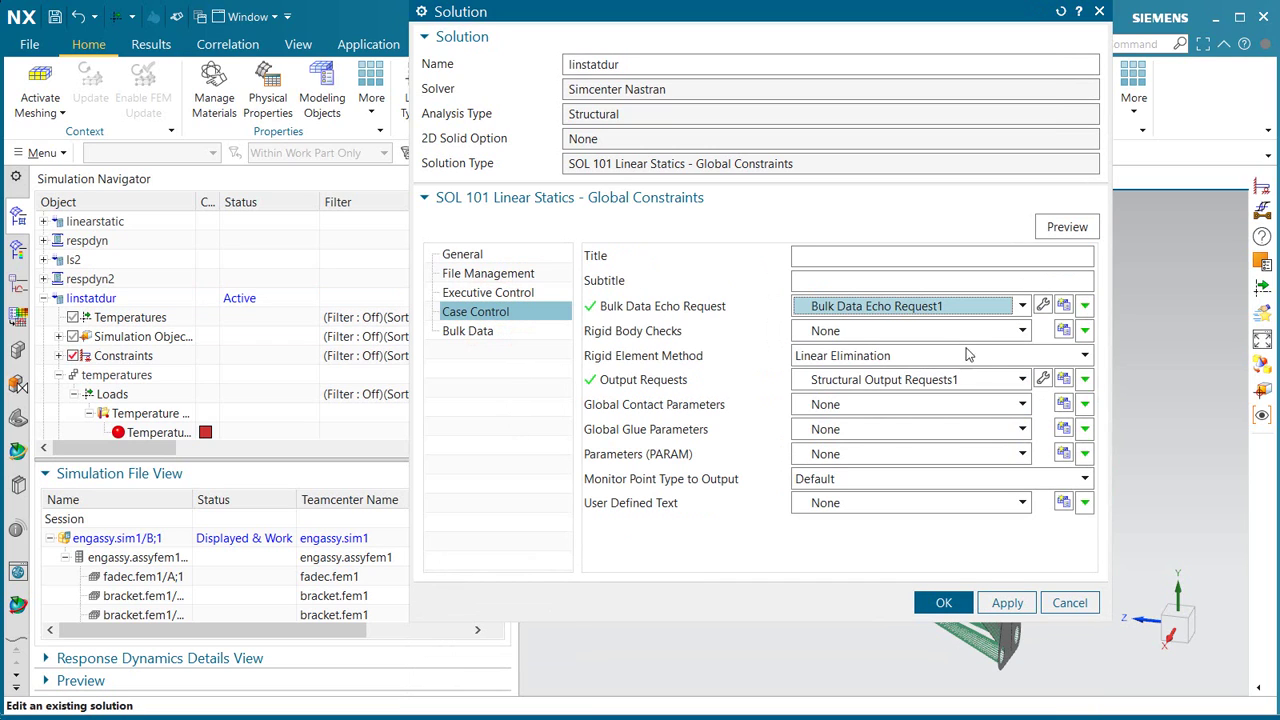
pyautogui.click(1043, 380)
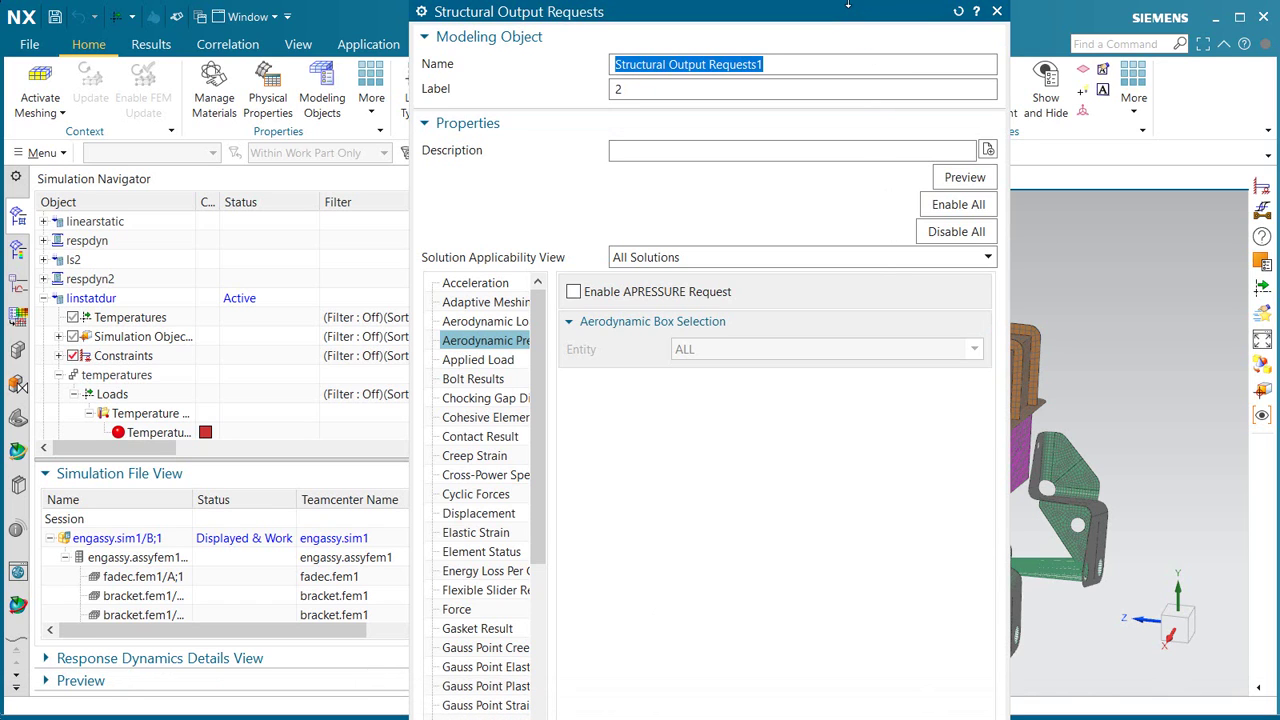
pyautogui.moveTo(847, 5); pyautogui.dragTo(812, 101)
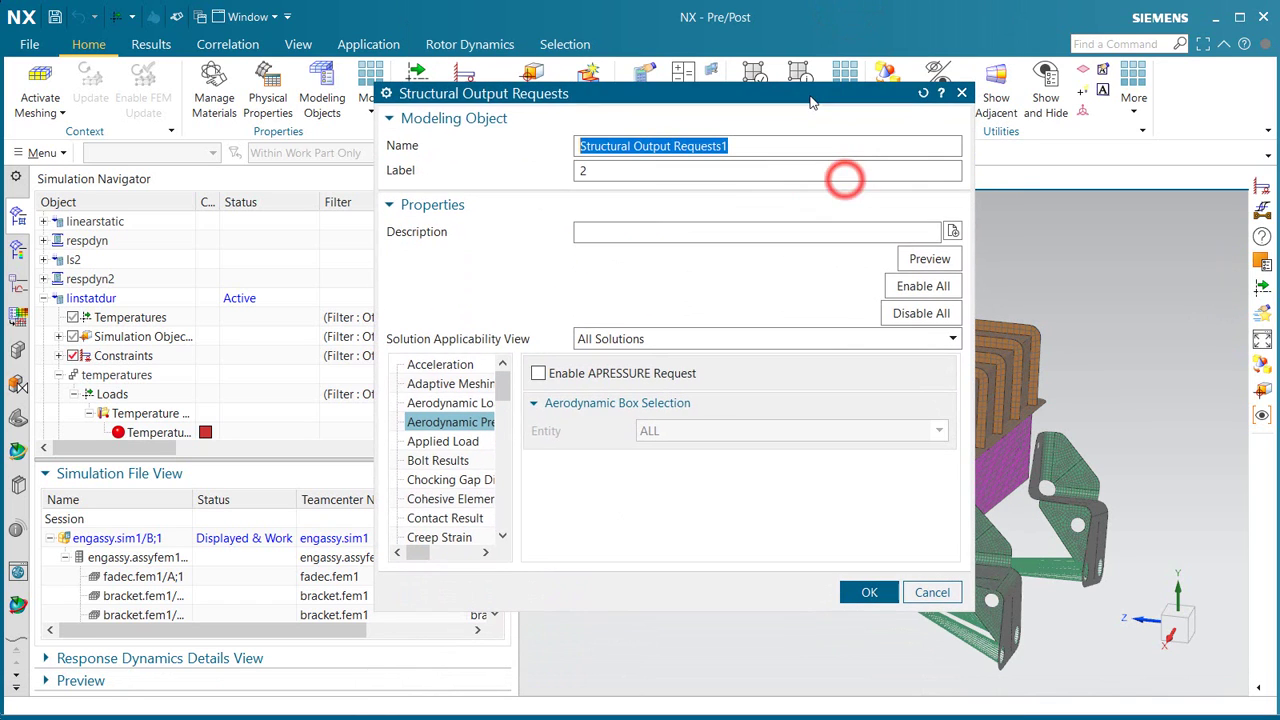
pyautogui.moveTo(510, 373); pyautogui.dragTo(510, 507)
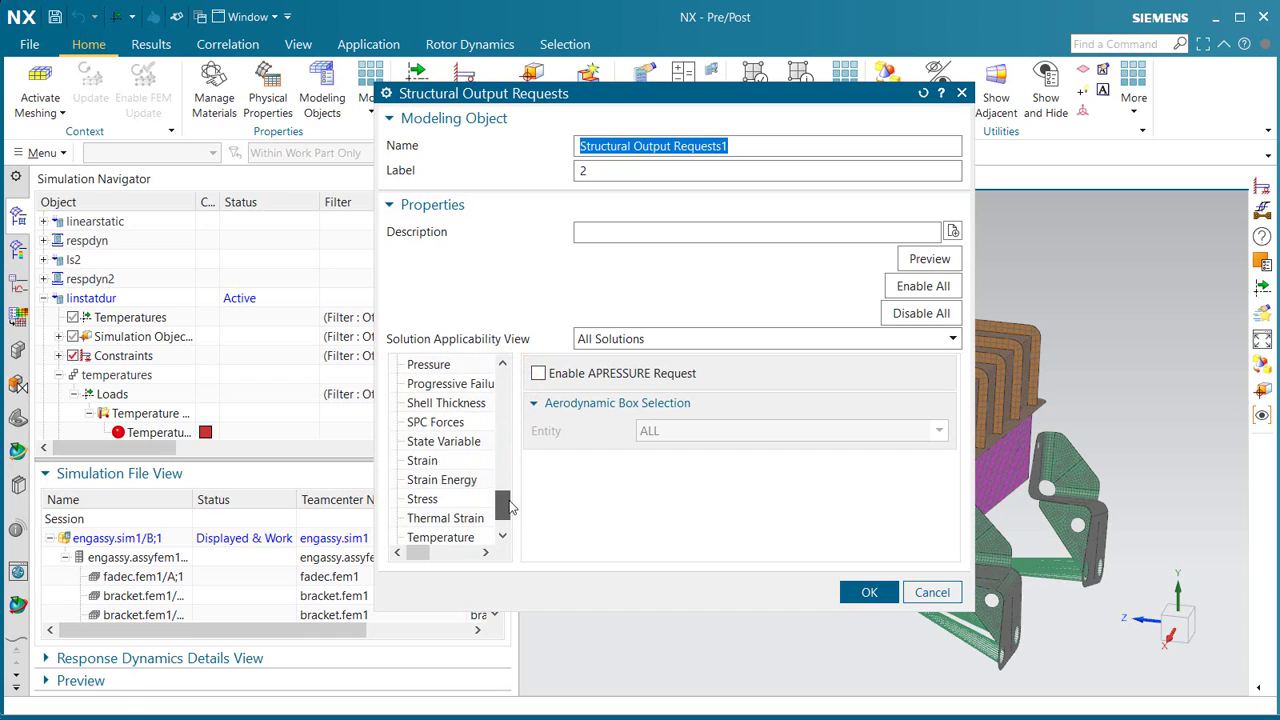
pyautogui.click(442, 461)
pyautogui.click(549, 365)
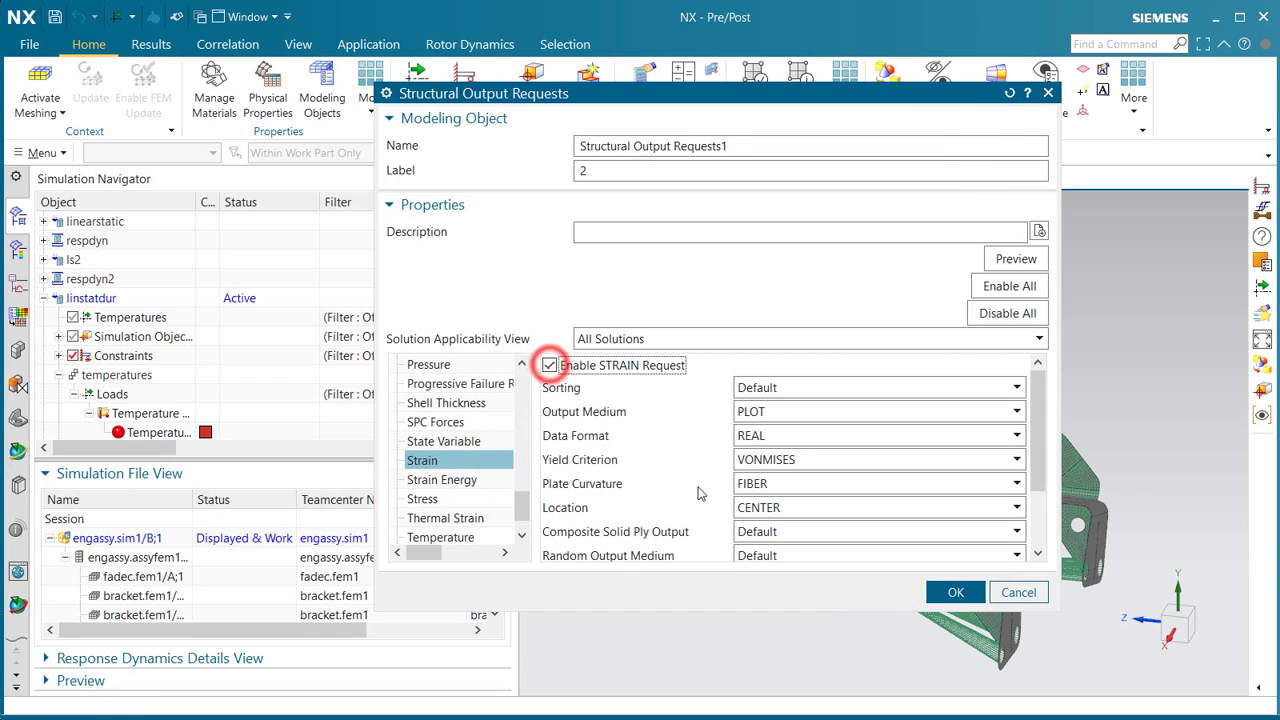
pyautogui.click(955, 593)
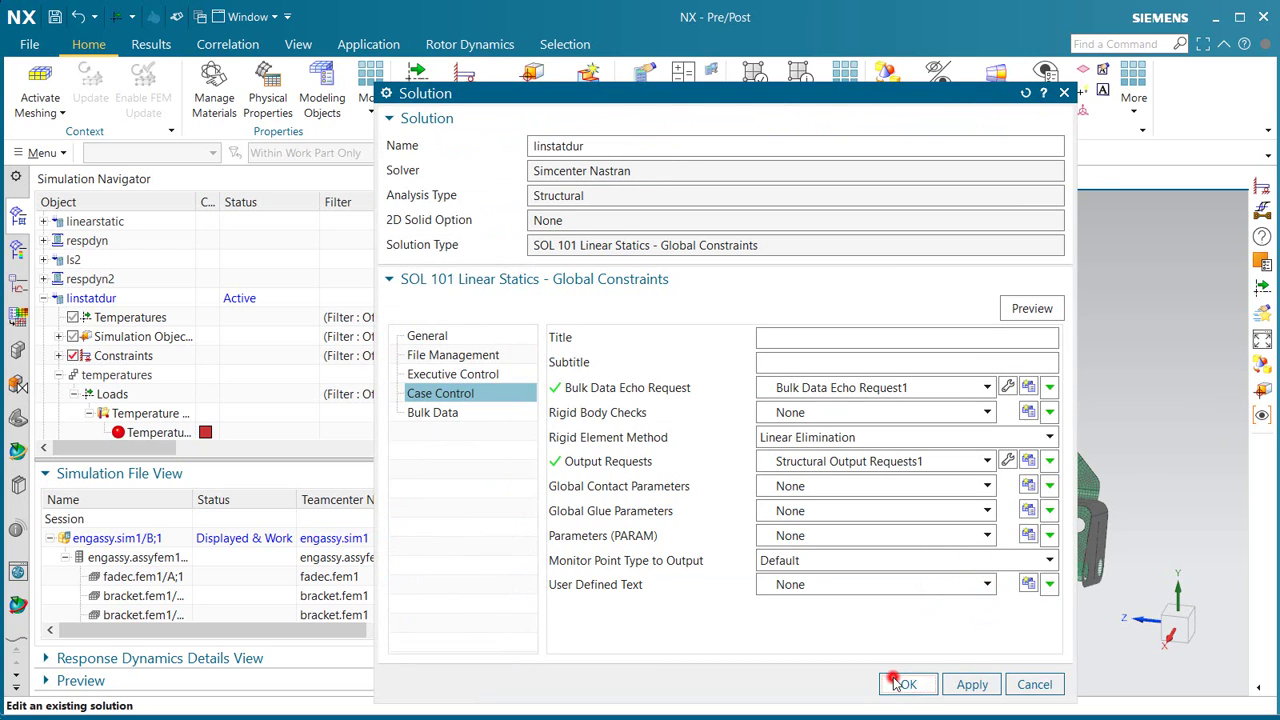
pyautogui.click(897, 684)
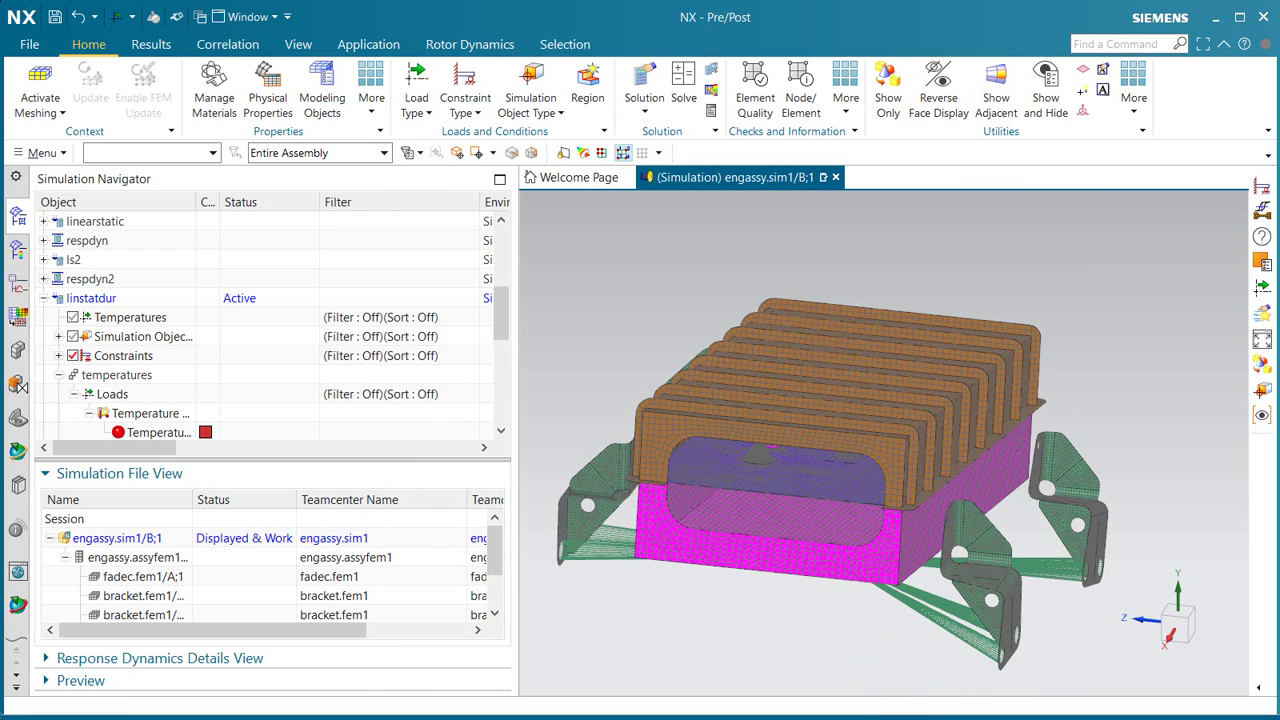
# - Solve linstatdur, skip the results review and close the Nastran deck summary
pyautogui.rightClick(90, 304)
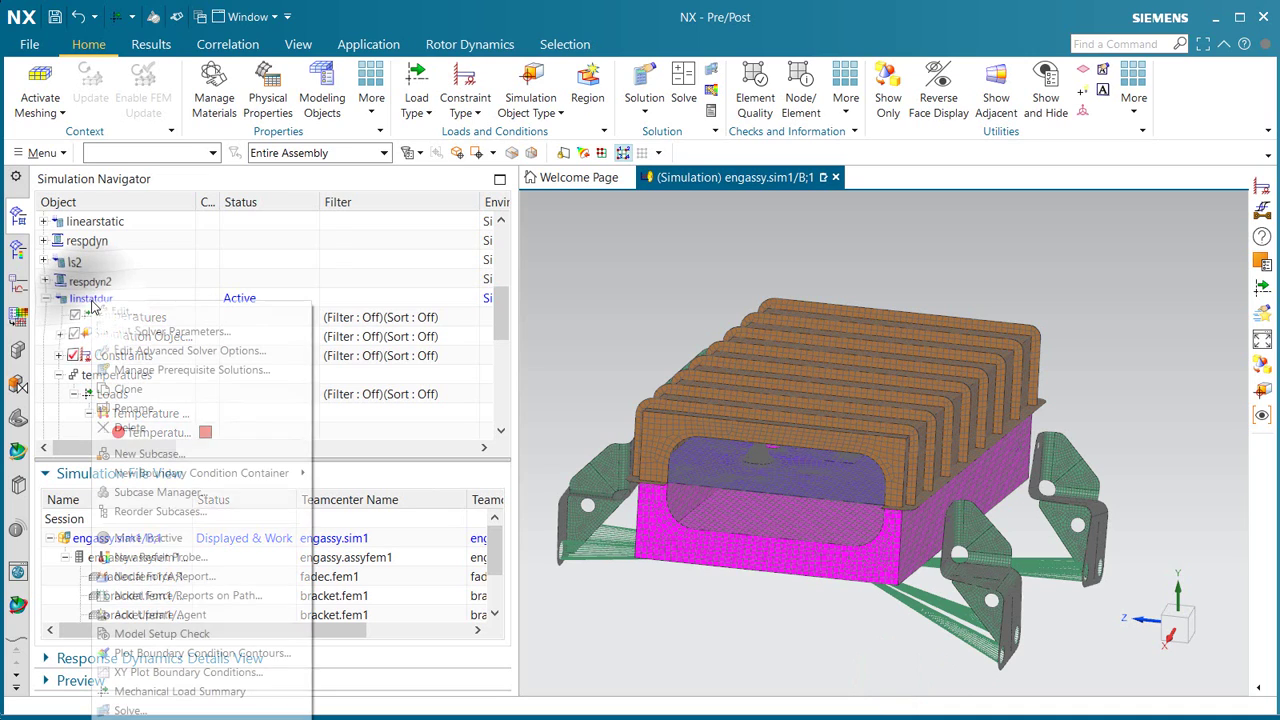
pyautogui.click(177, 708)
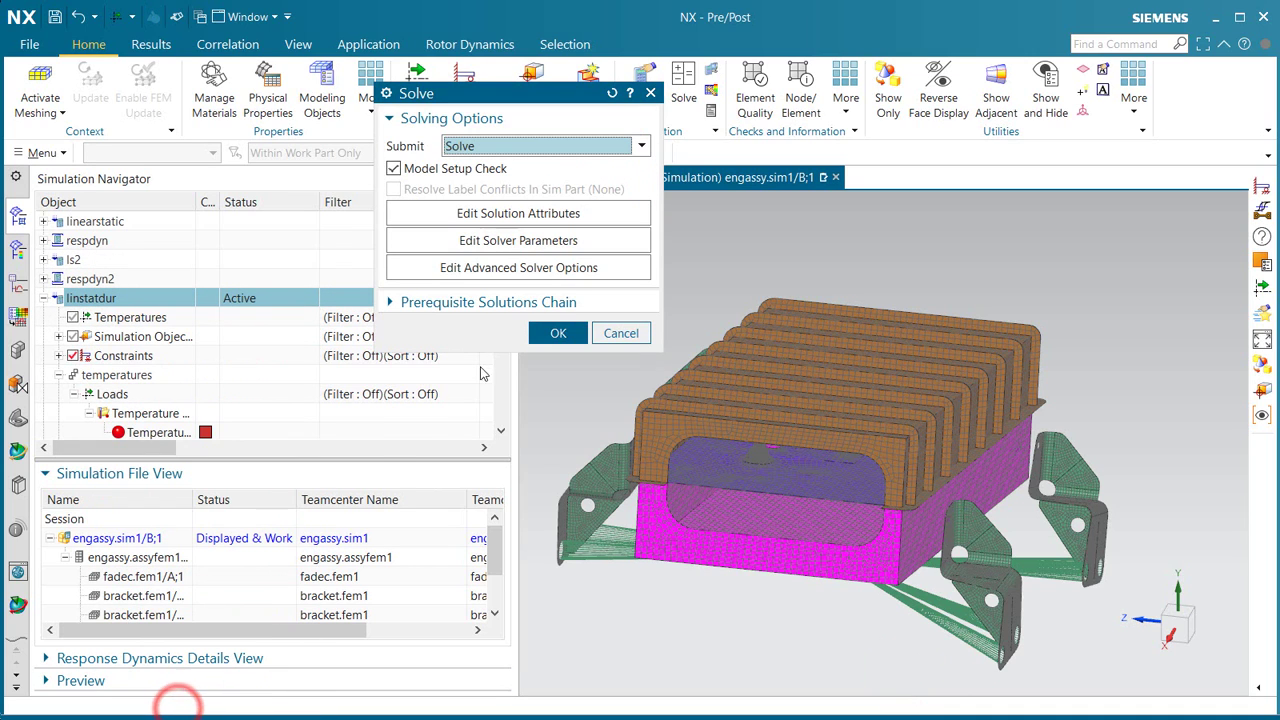
pyautogui.click(555, 335)
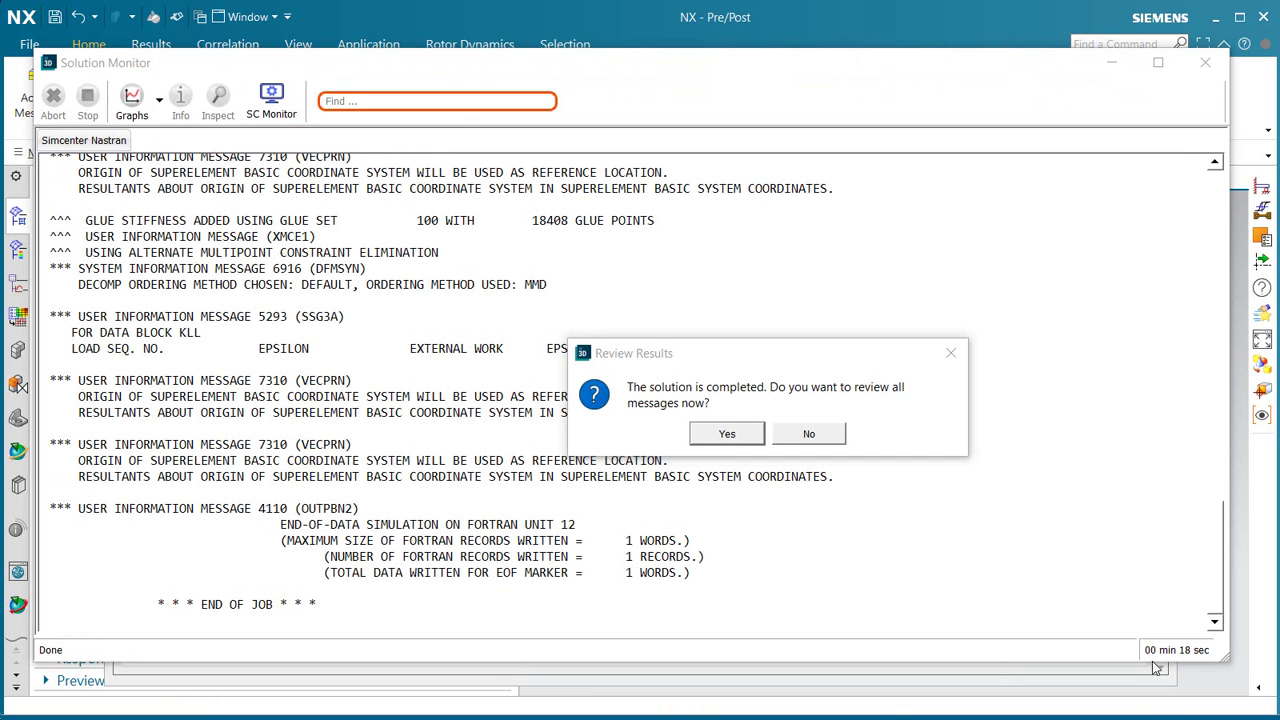
pyautogui.click(812, 434)
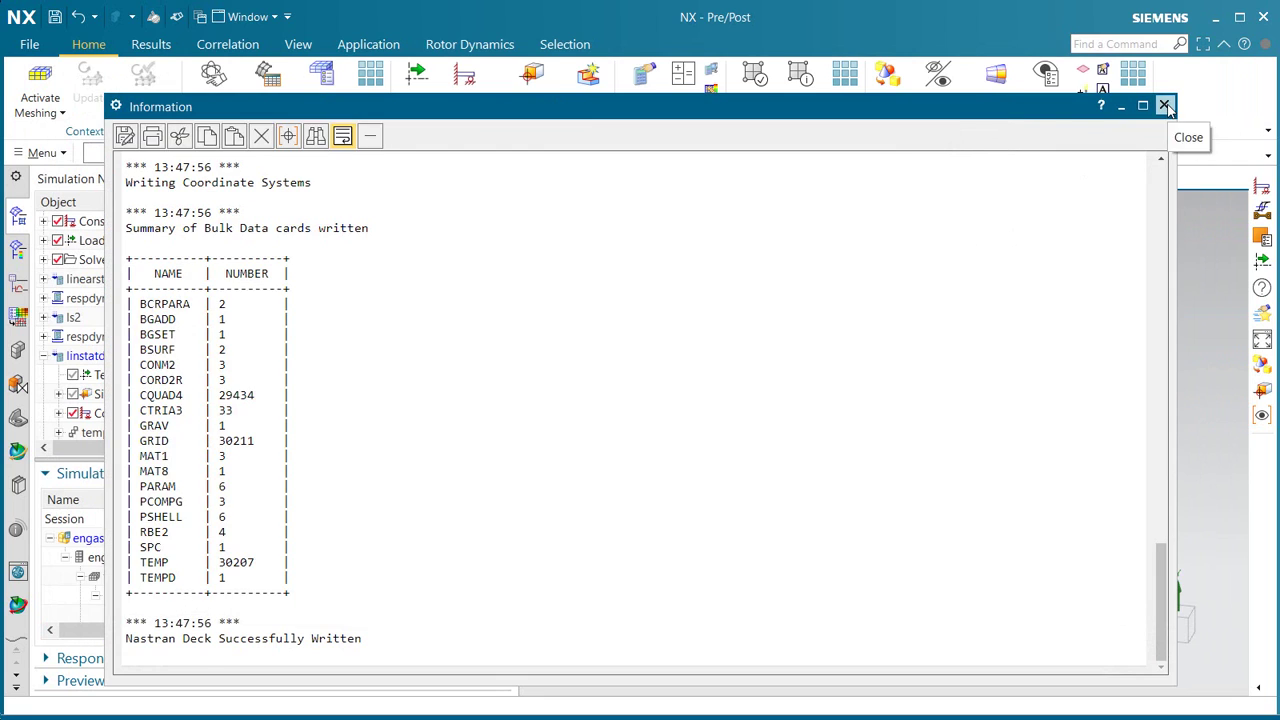
pyautogui.click(1165, 107)
# - Load linstatdur's Structural results and plot nodal displacement for the temperatures subcase
pyautogui.click(319, 422)
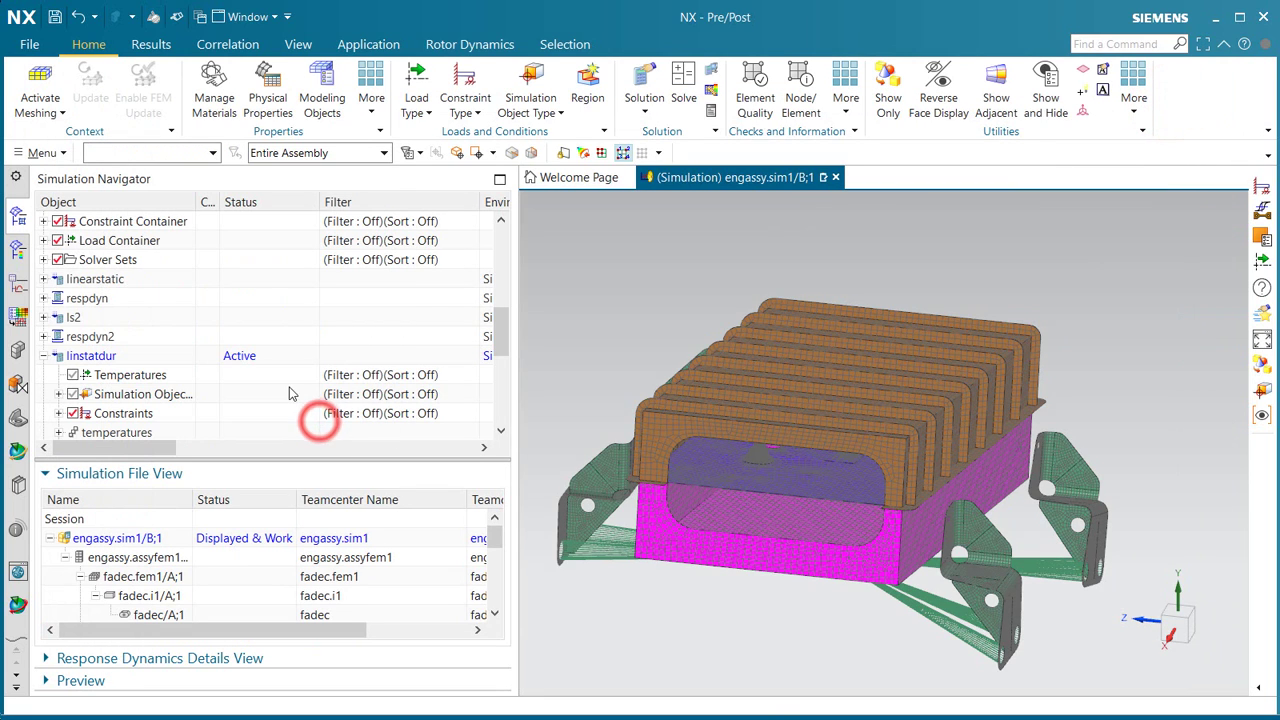
pyautogui.scroll(-1, 150, 372)
pyautogui.scroll(-2, 78, 406)
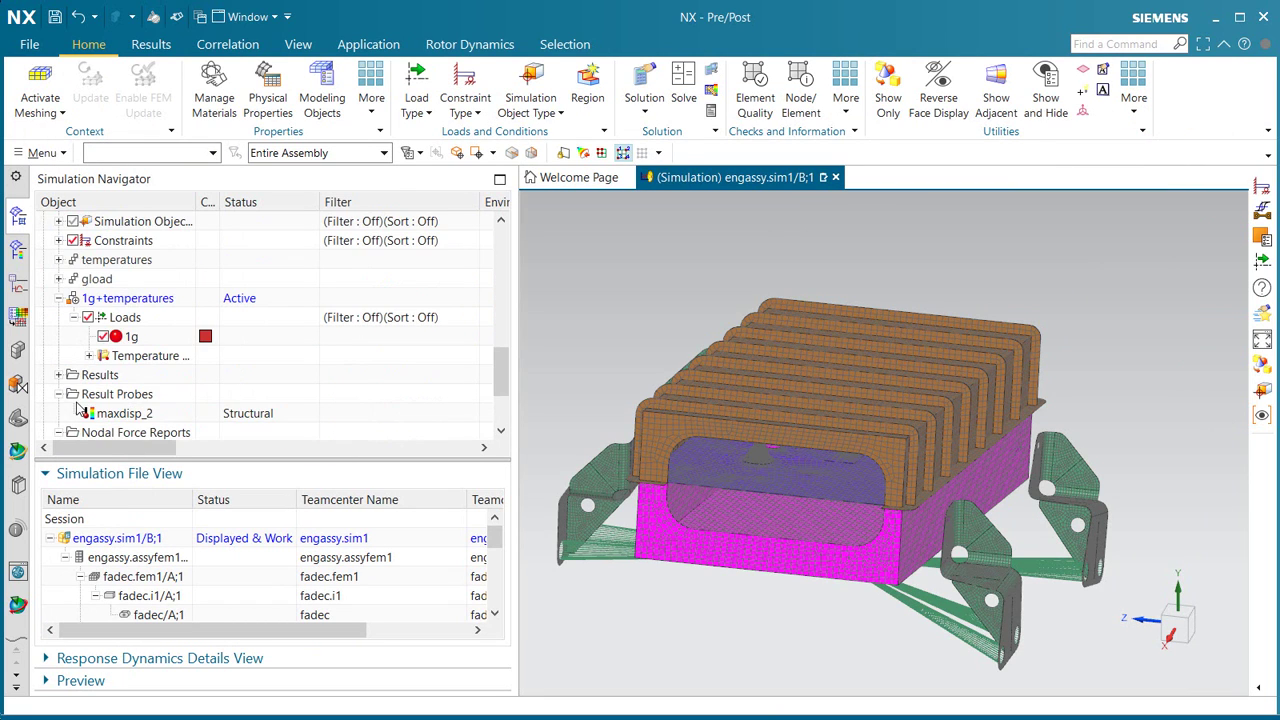
pyautogui.click(59, 374)
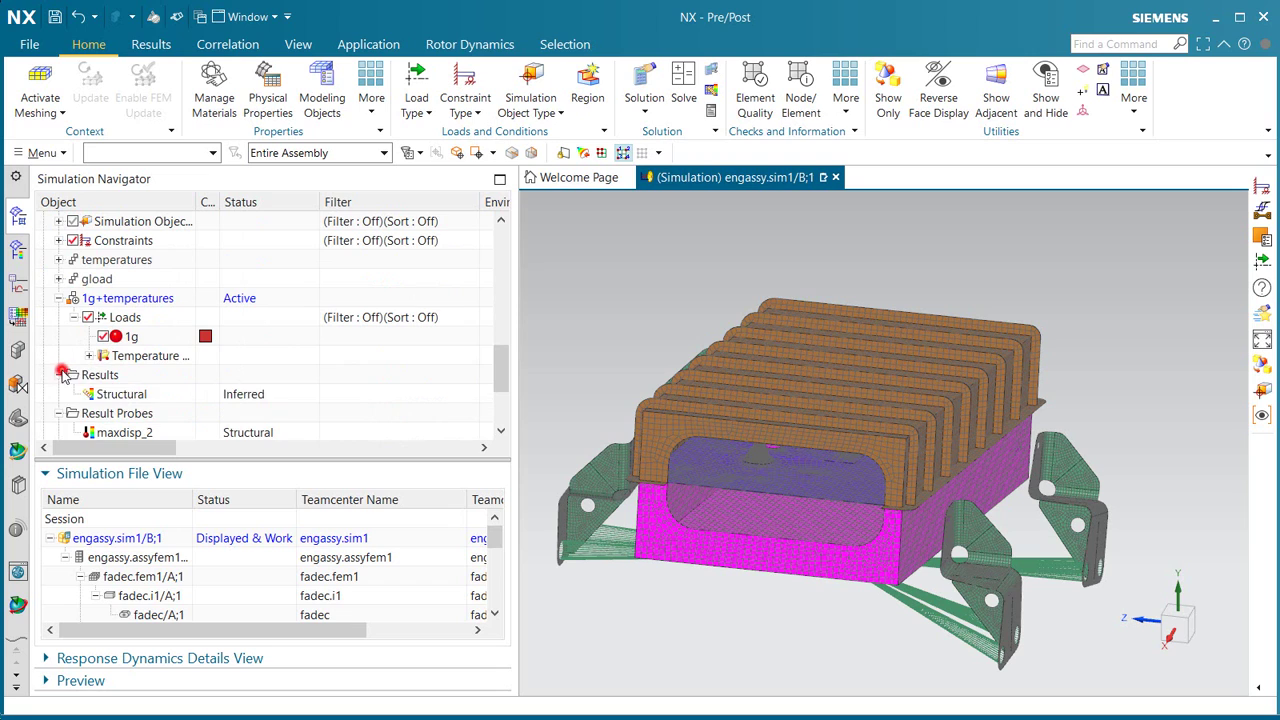
pyautogui.doubleClick(110, 393)
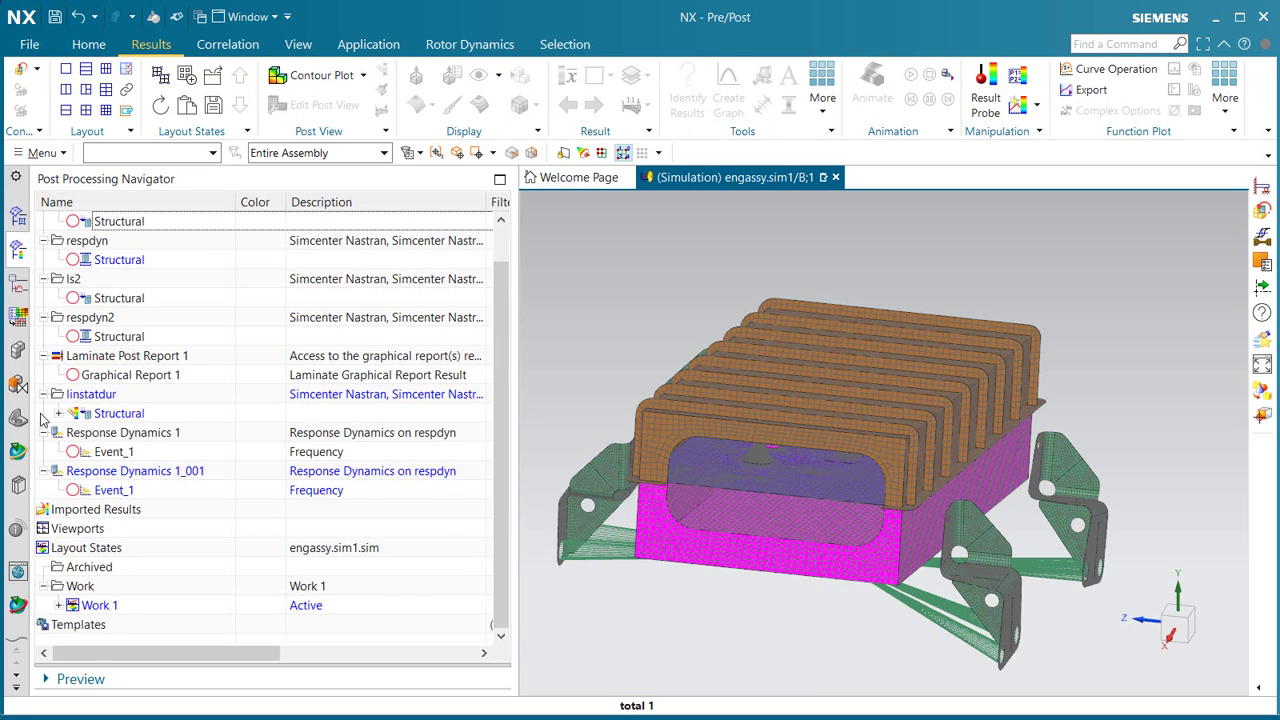
pyautogui.click(58, 413)
pyautogui.click(76, 432)
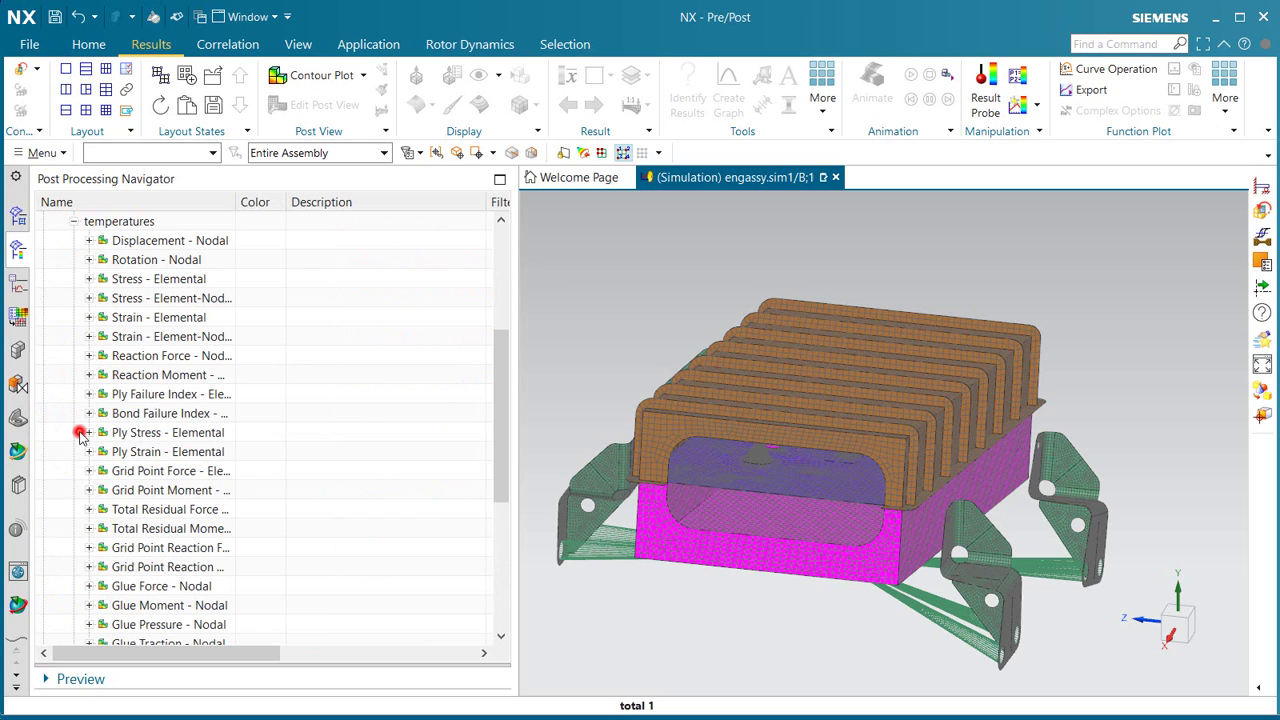
pyautogui.doubleClick(131, 241)
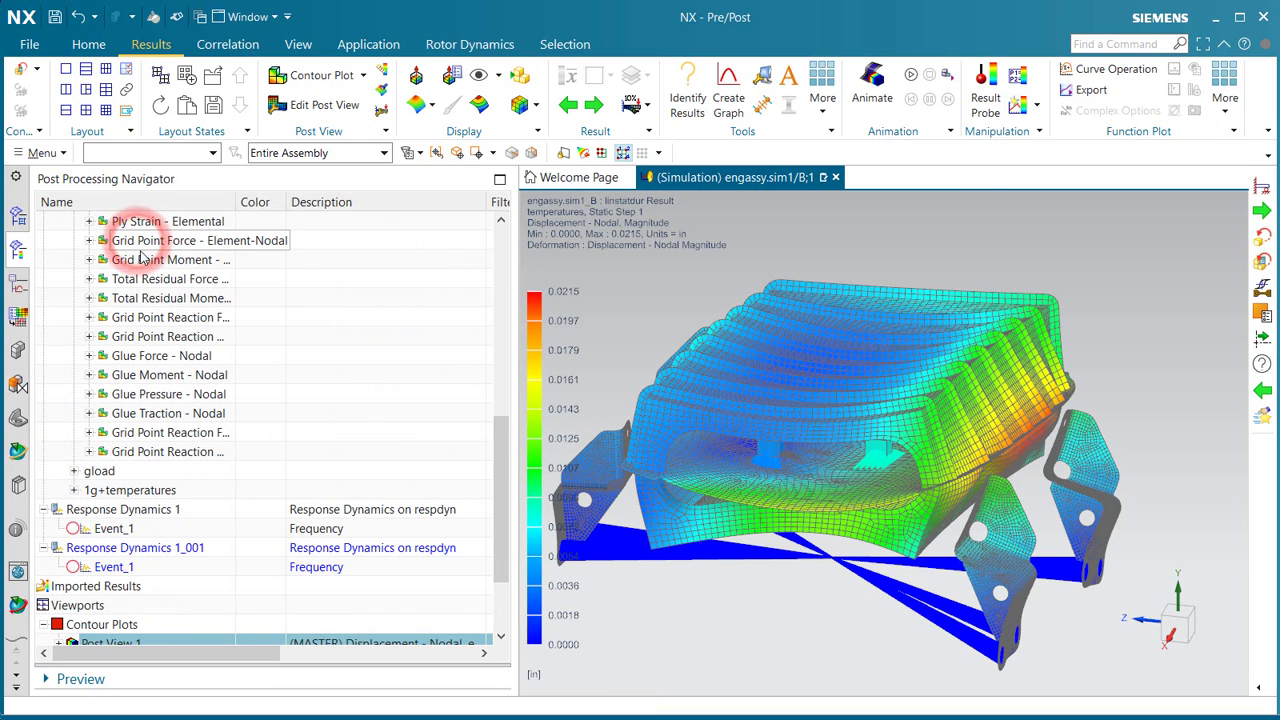
# - Plot gload and 1g+temperatures displacement and von Mises stress, then return to the model
pyautogui.click(76, 471)
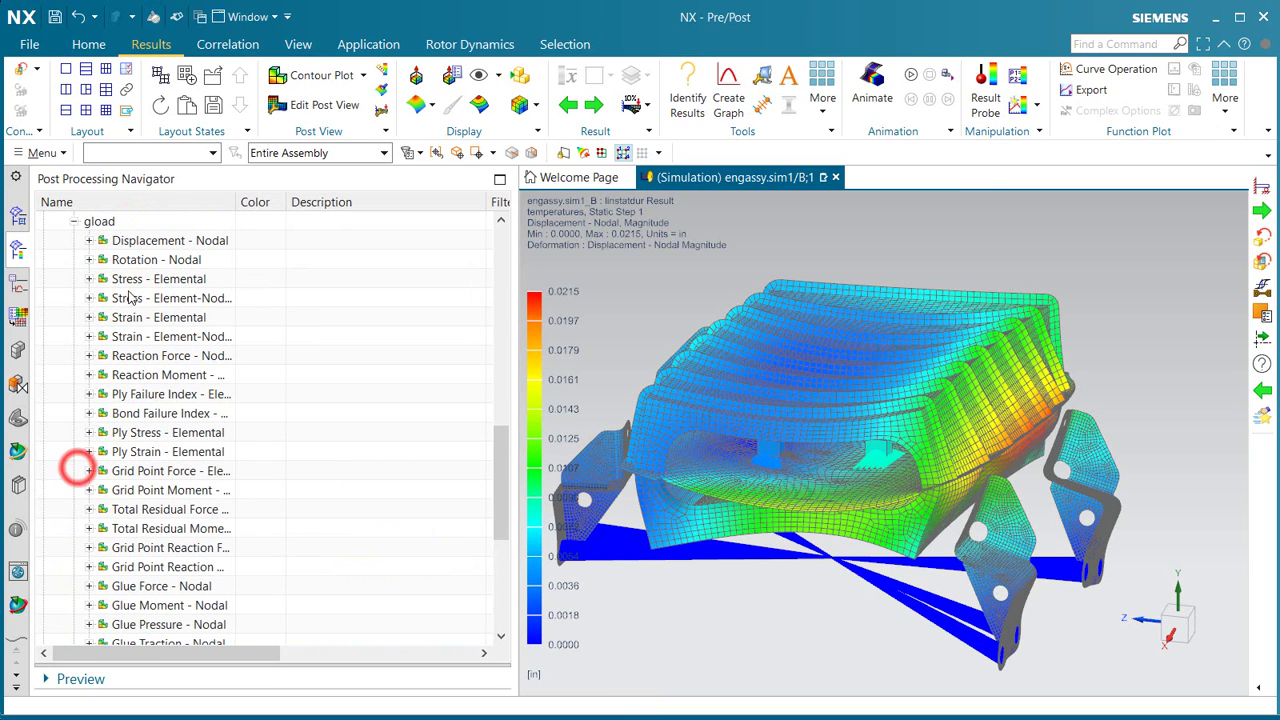
pyautogui.doubleClick(137, 241)
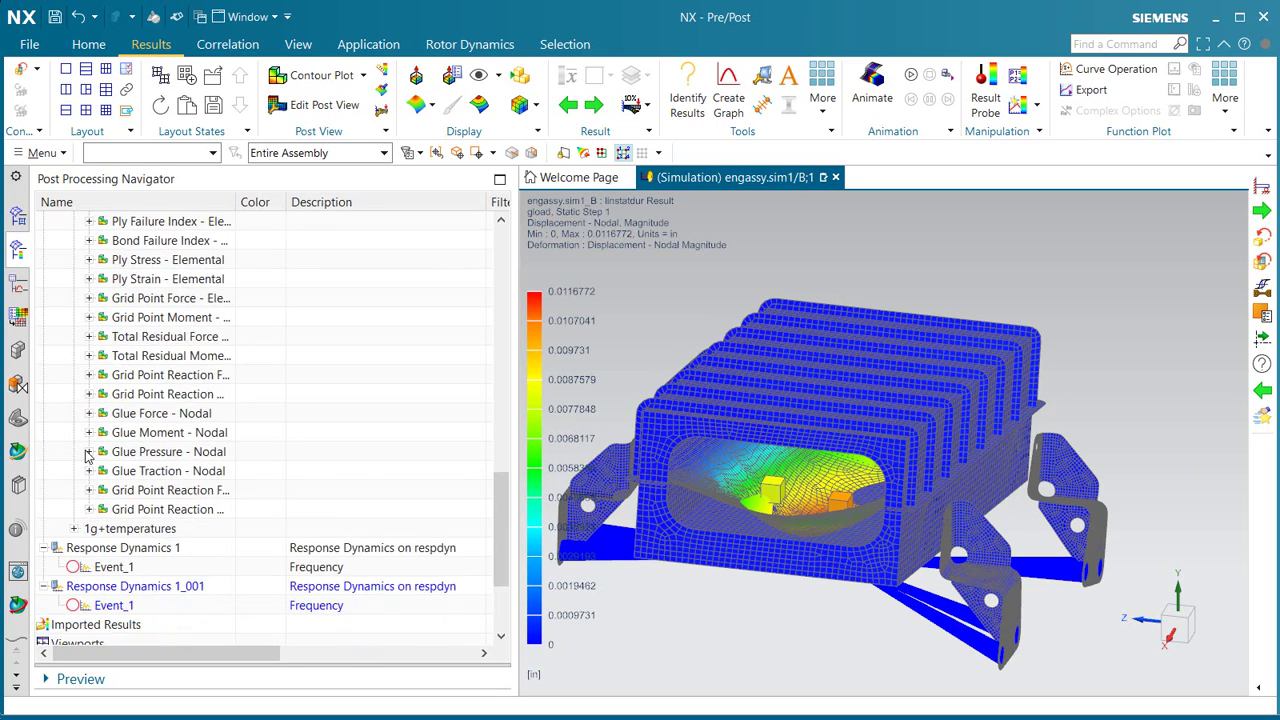
pyautogui.click(73, 471)
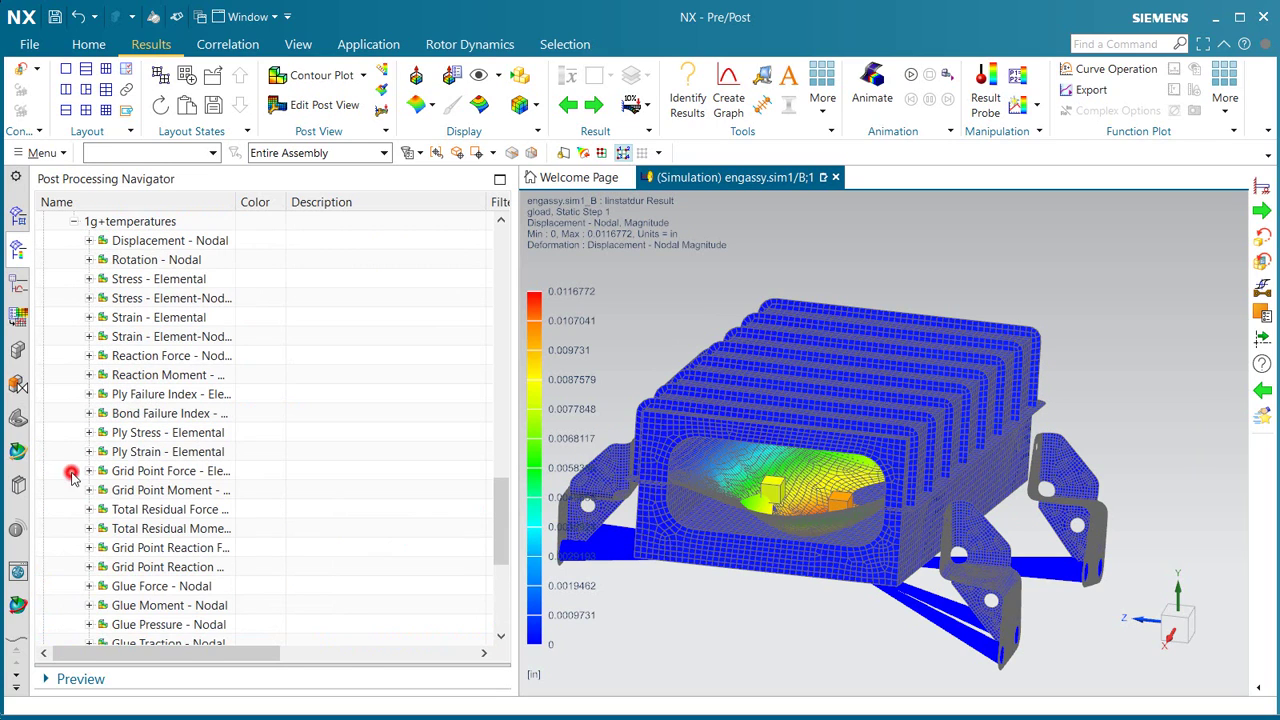
pyautogui.click(125, 241)
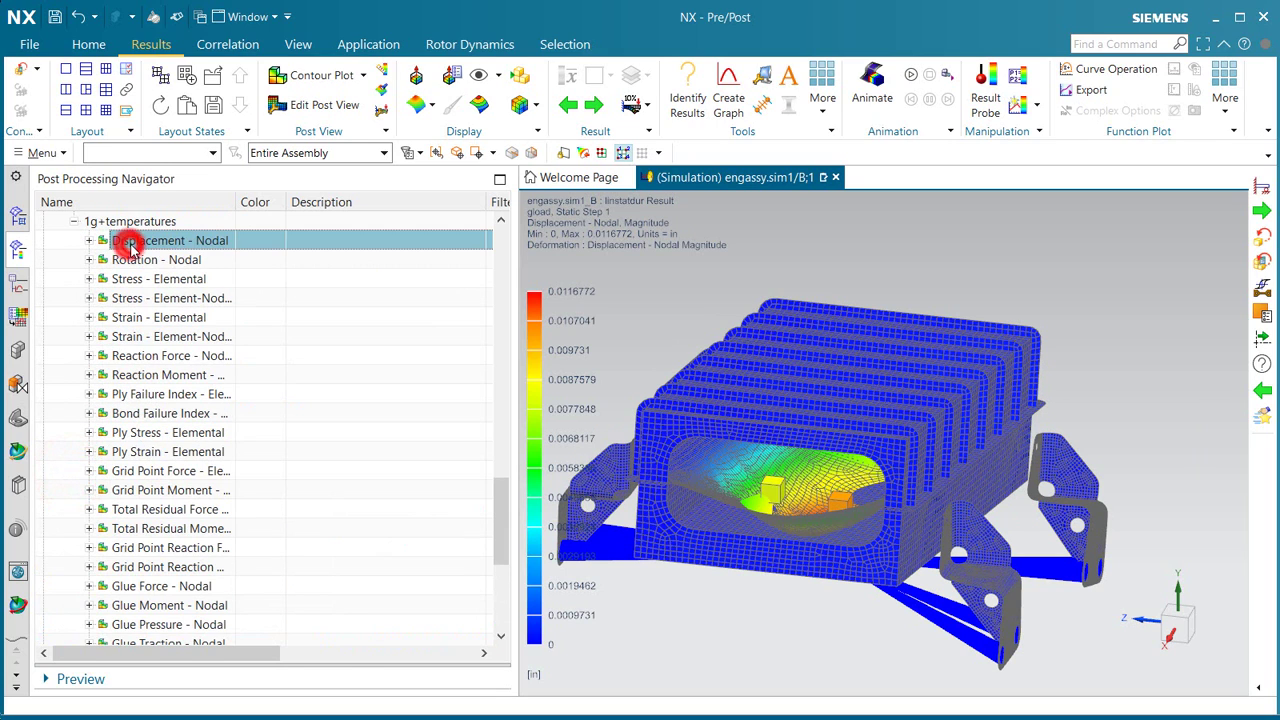
pyautogui.doubleClick(145, 299)
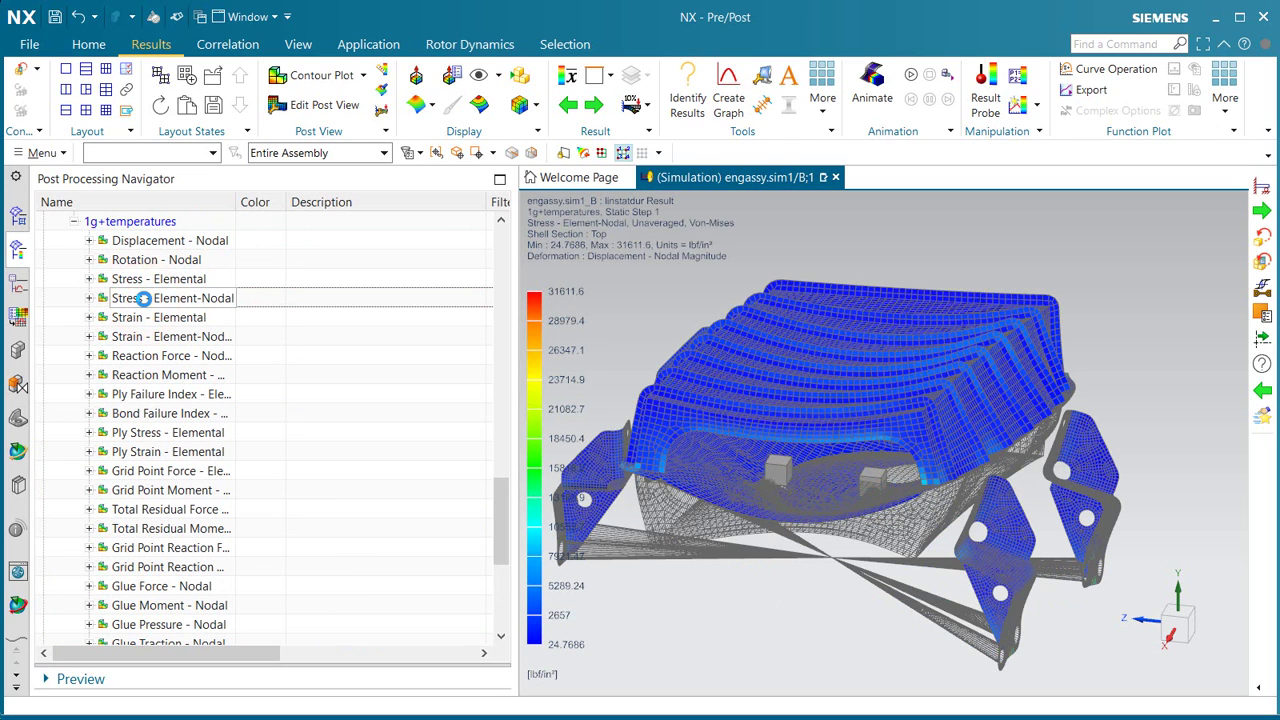
pyautogui.doubleClick(133, 242)
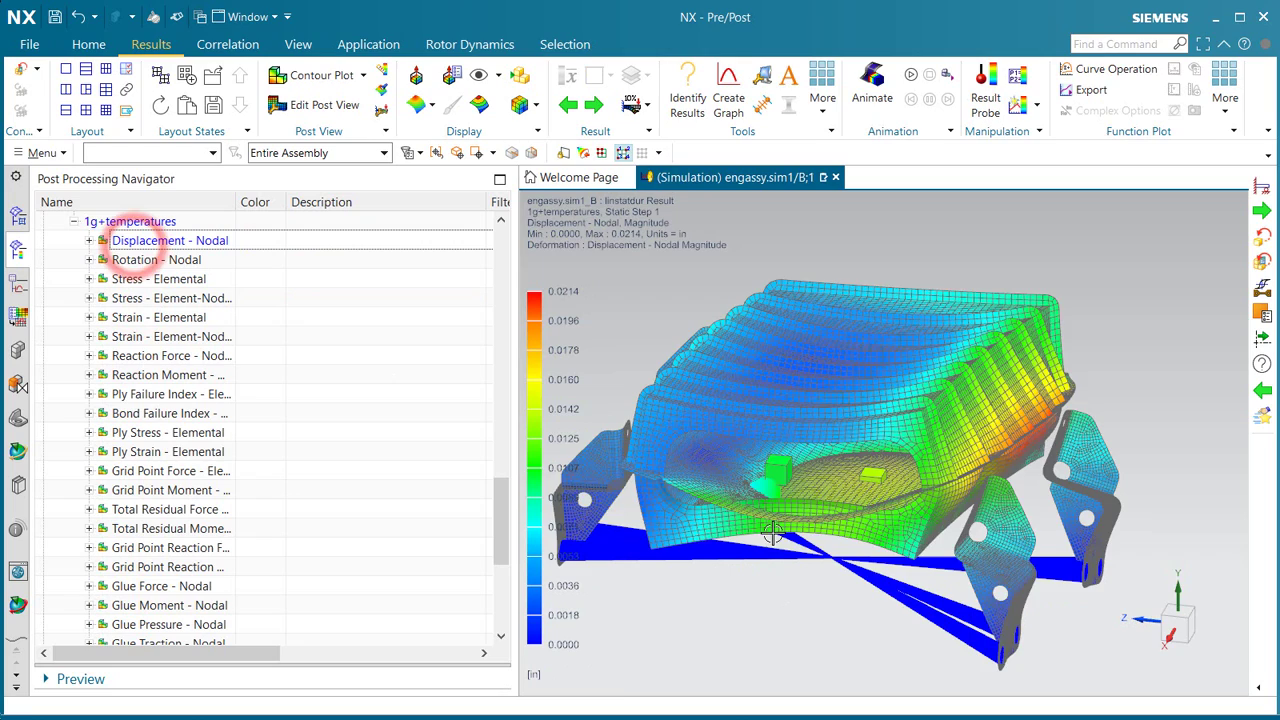
pyautogui.moveTo(772, 534); pyautogui.dragTo(973, 530, button='middle')
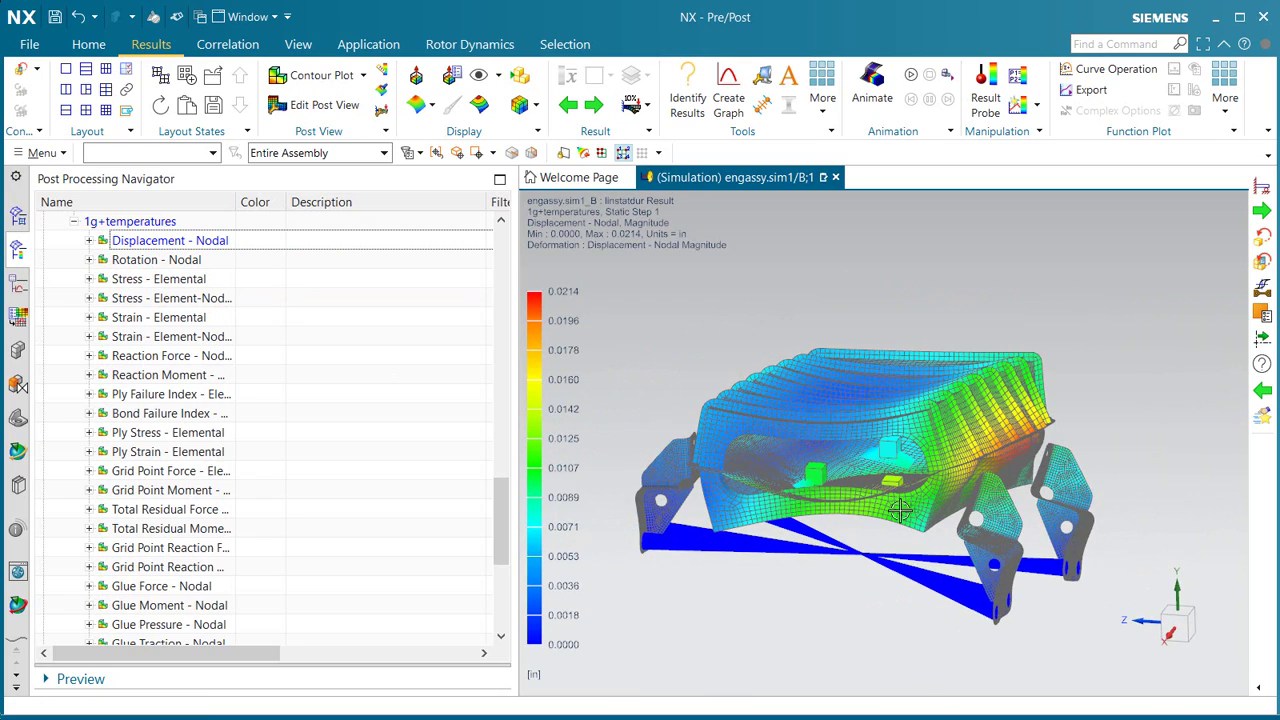
pyautogui.click(19, 74)
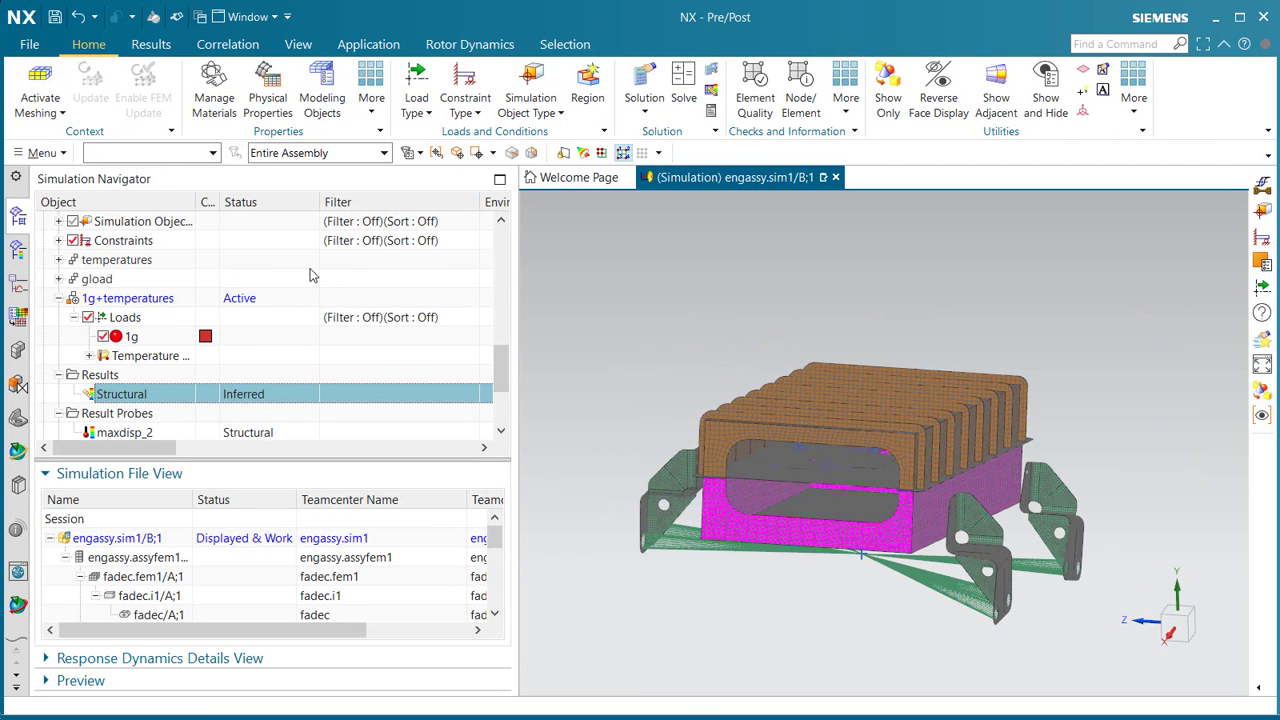
# - Create a Durability solution process named 'Durability thermal fatigue' on engassy.sim1
pyautogui.scroll(10, 310, 275)
pyautogui.rightClick(120, 221)
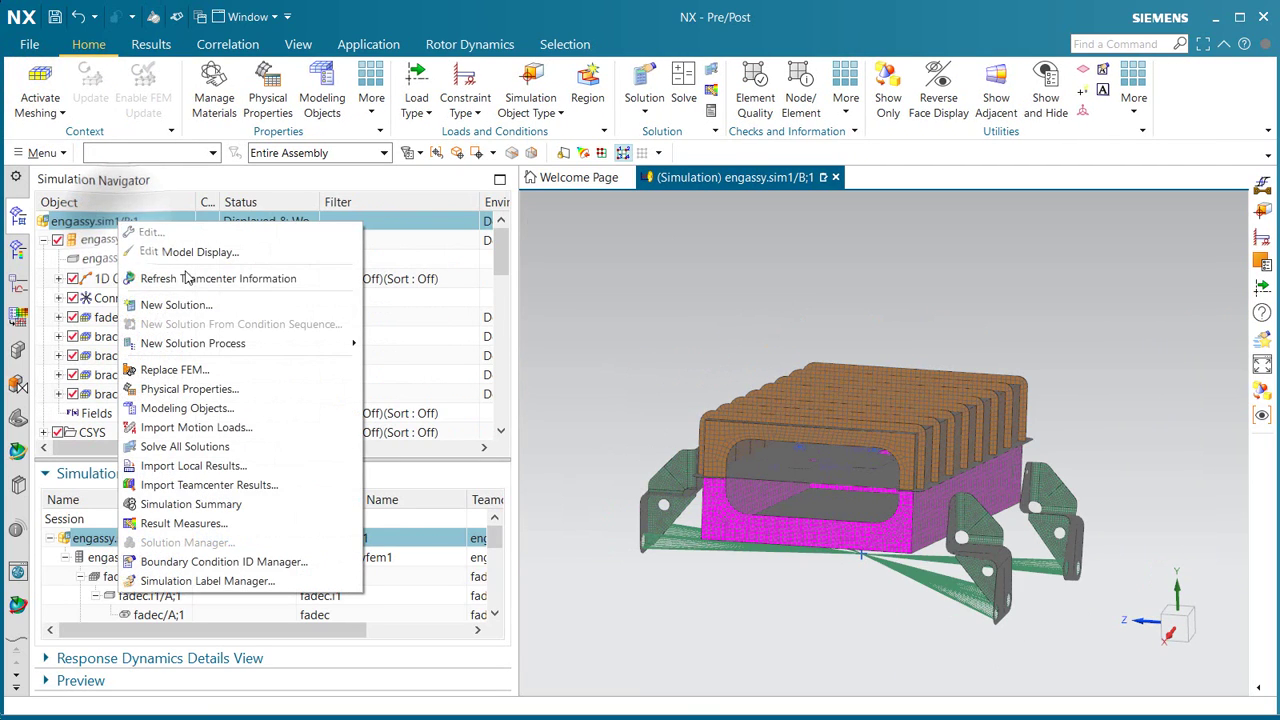
pyautogui.click(243, 343)
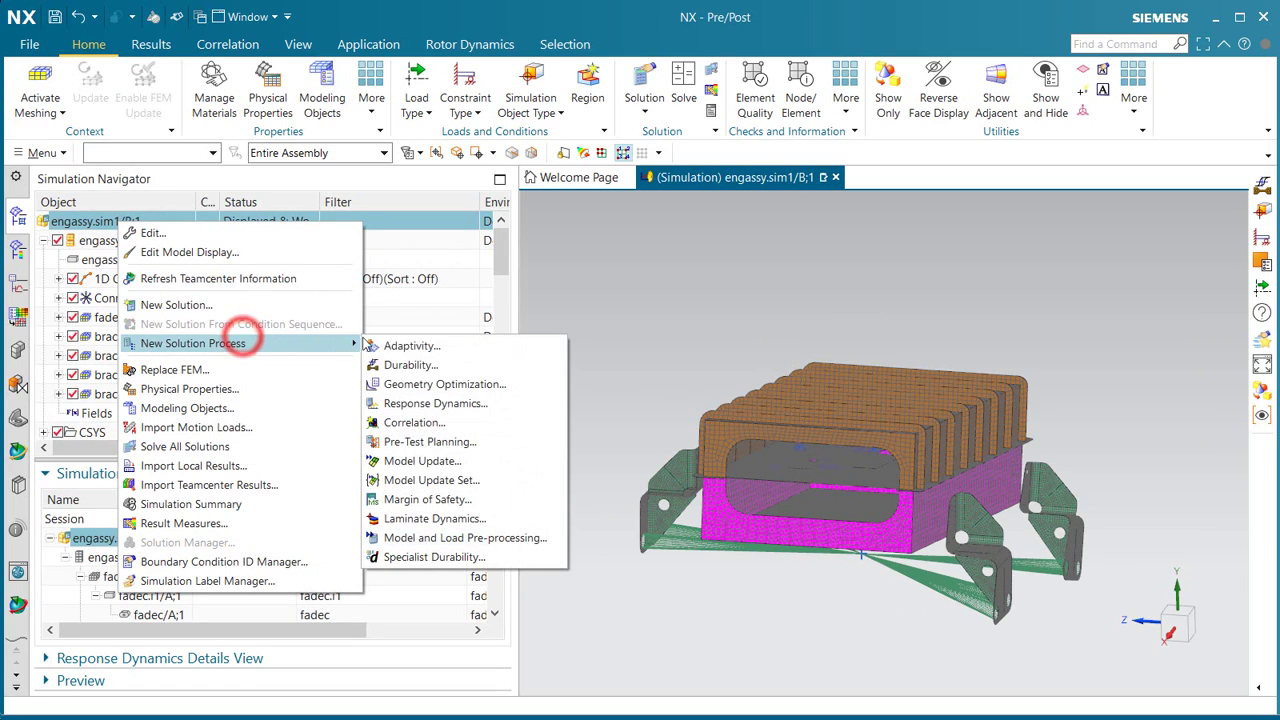
pyautogui.click(424, 365)
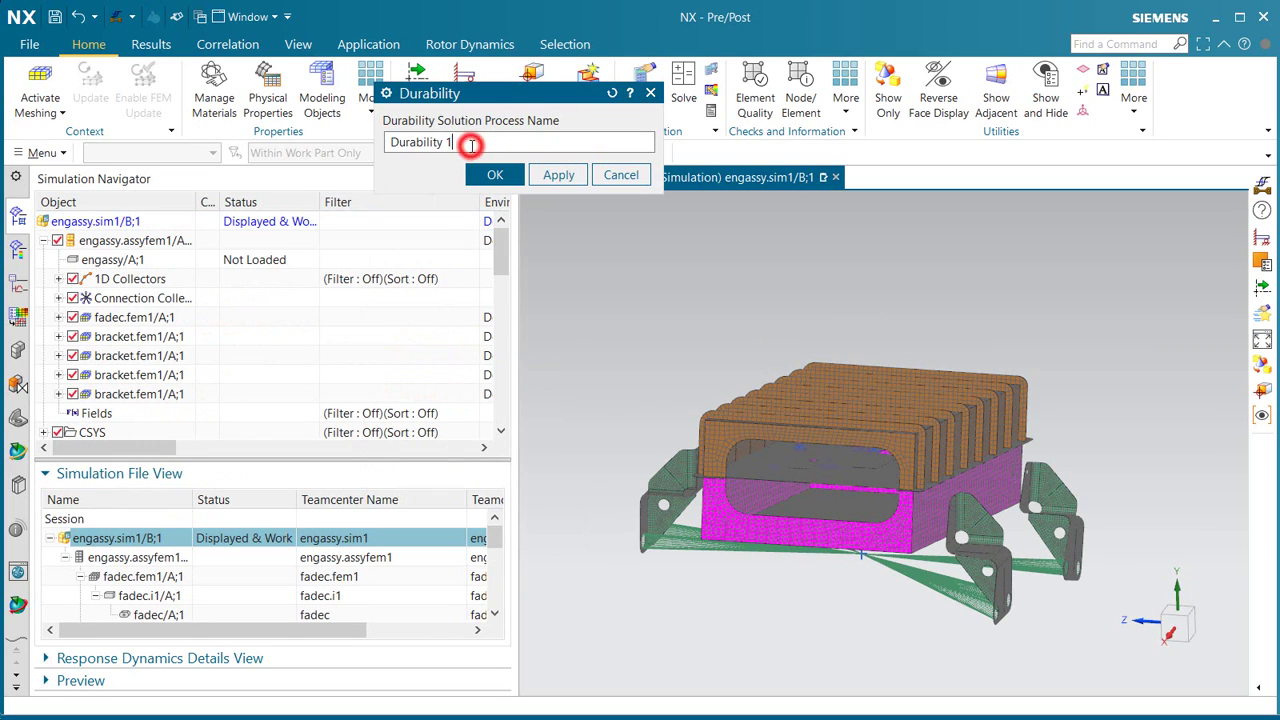
pyautogui.press('BackSpace')
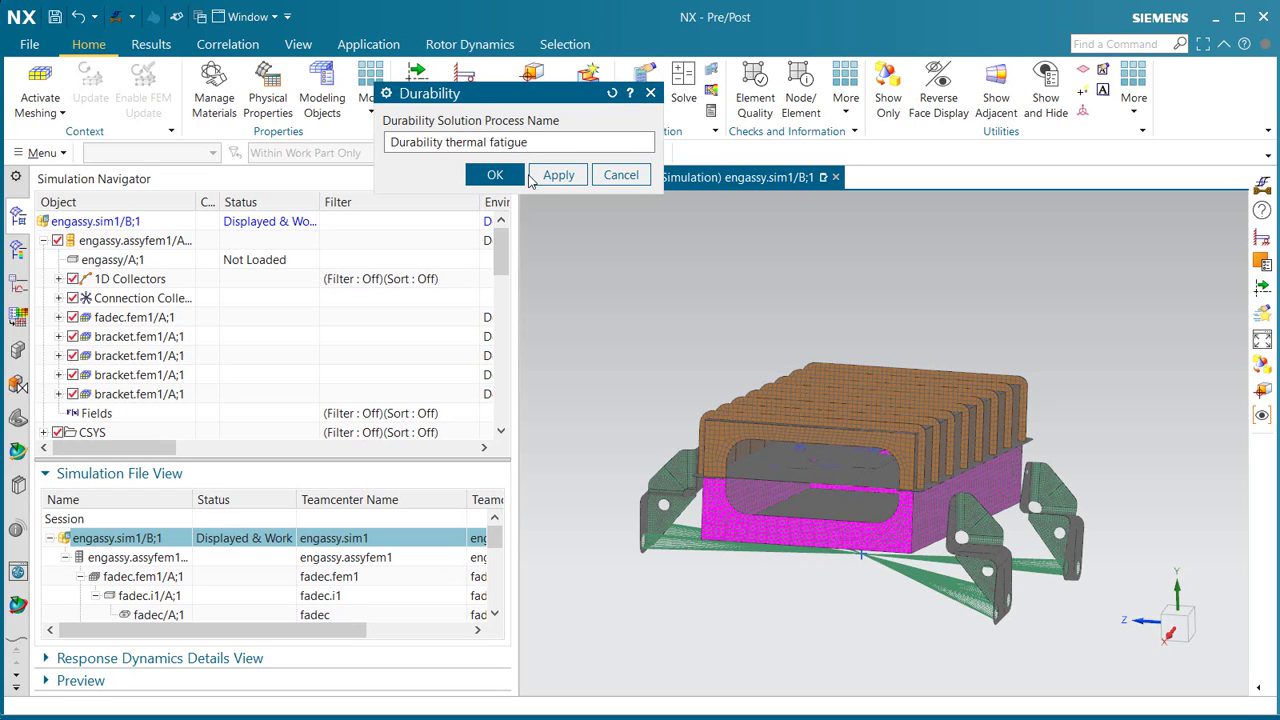
pyautogui.click(509, 176)
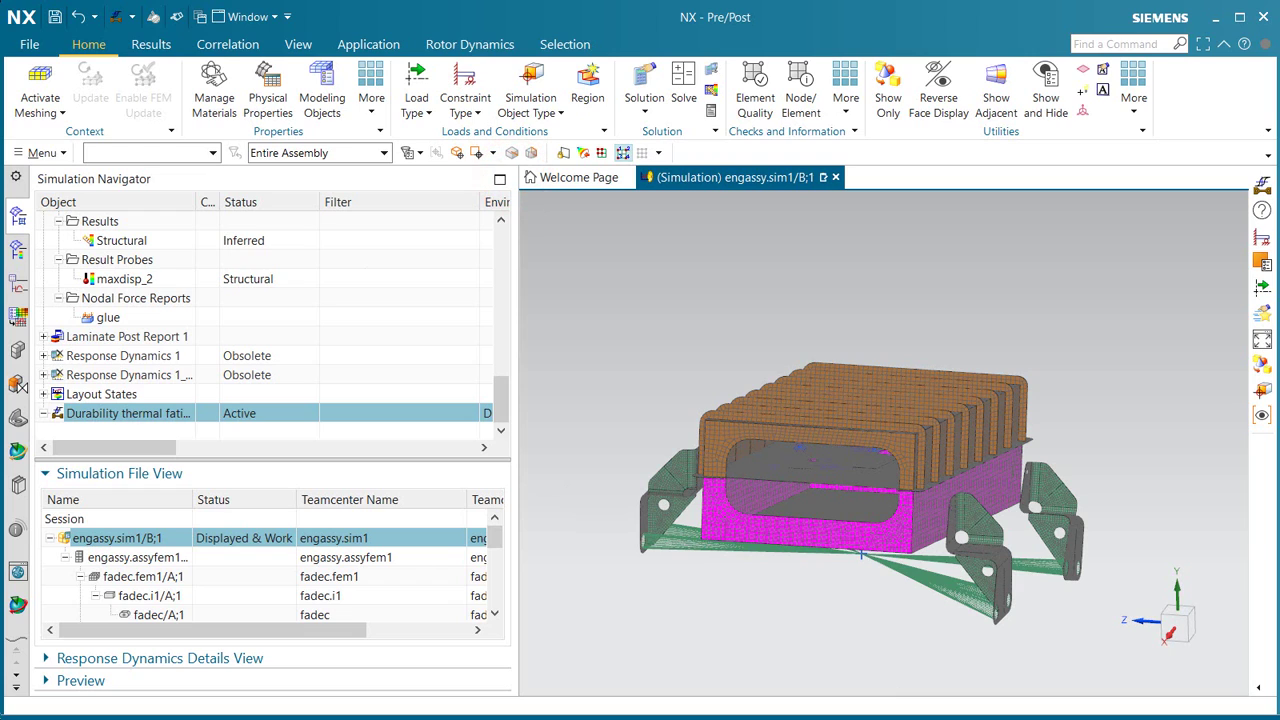
# - Add a static event to the durability process with Result Path excitation
pyautogui.rightClick(110, 415)
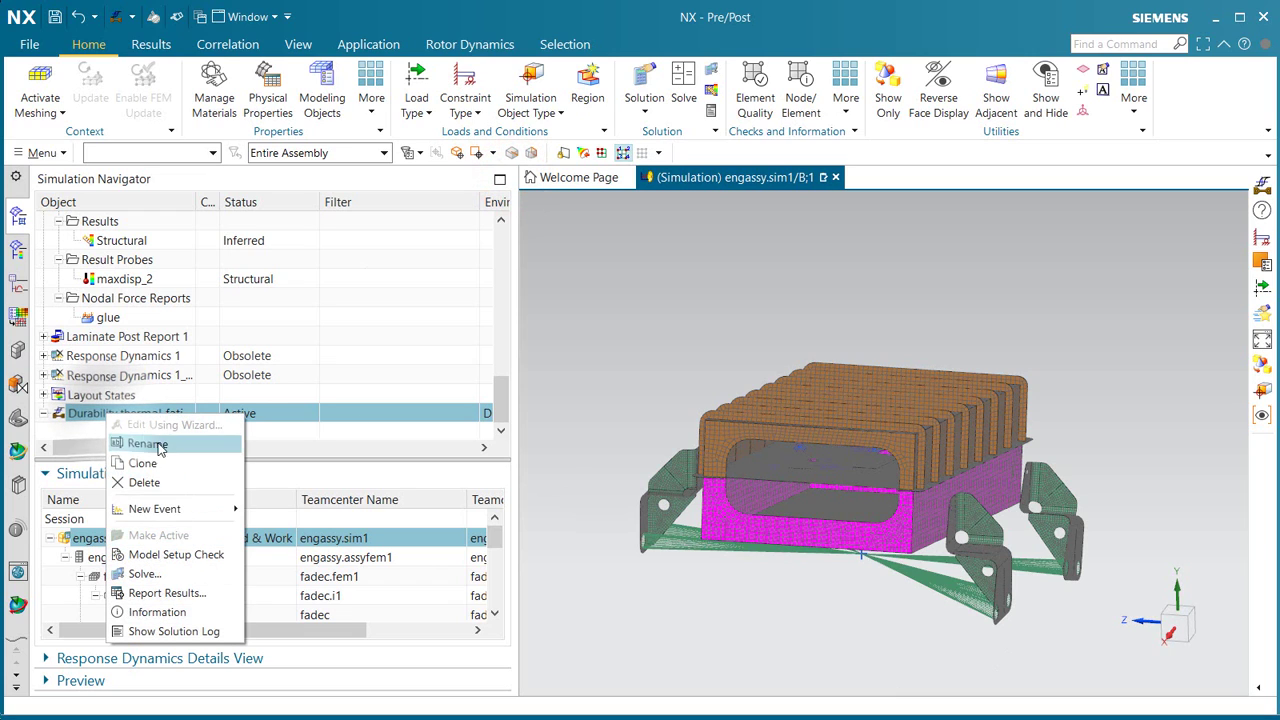
pyautogui.click(193, 507)
pyautogui.click(265, 512)
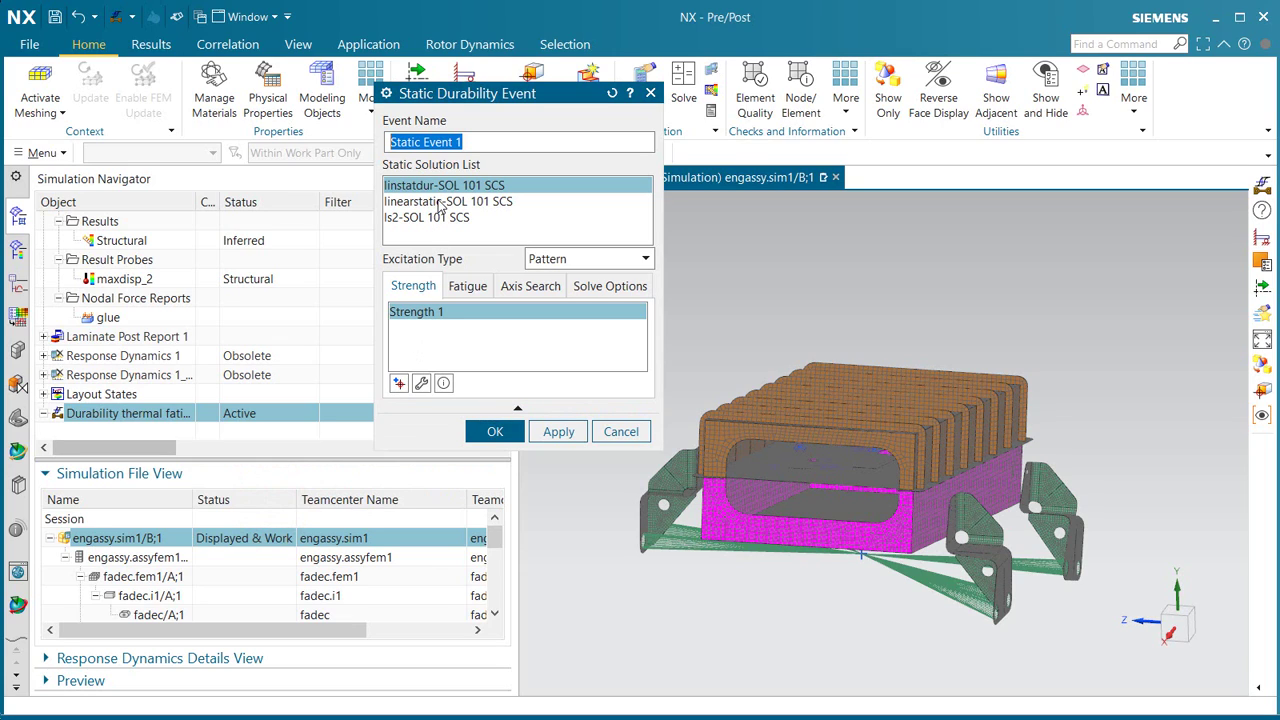
pyautogui.click(561, 260)
pyautogui.click(560, 295)
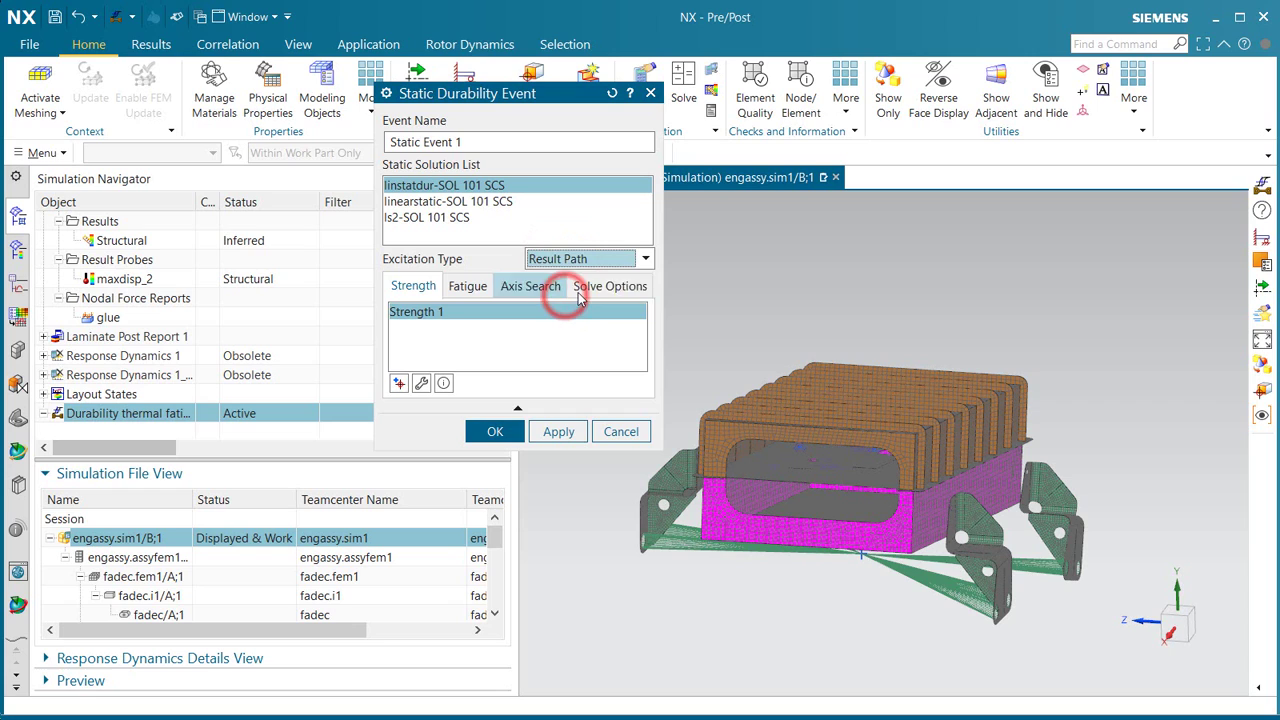
pyautogui.click(610, 287)
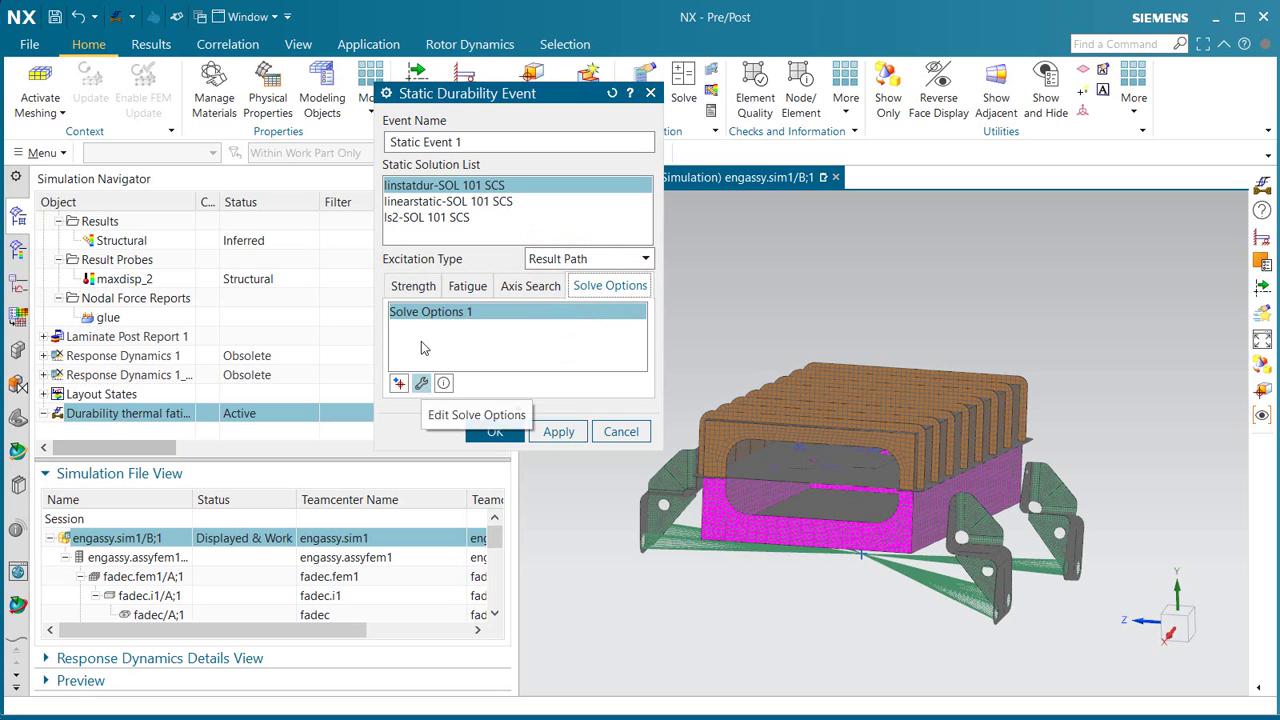
pyautogui.click(414, 287)
# - Set Strength 1 to yield stress with Von Mises stress and margin of safety output
pyautogui.click(421, 383)
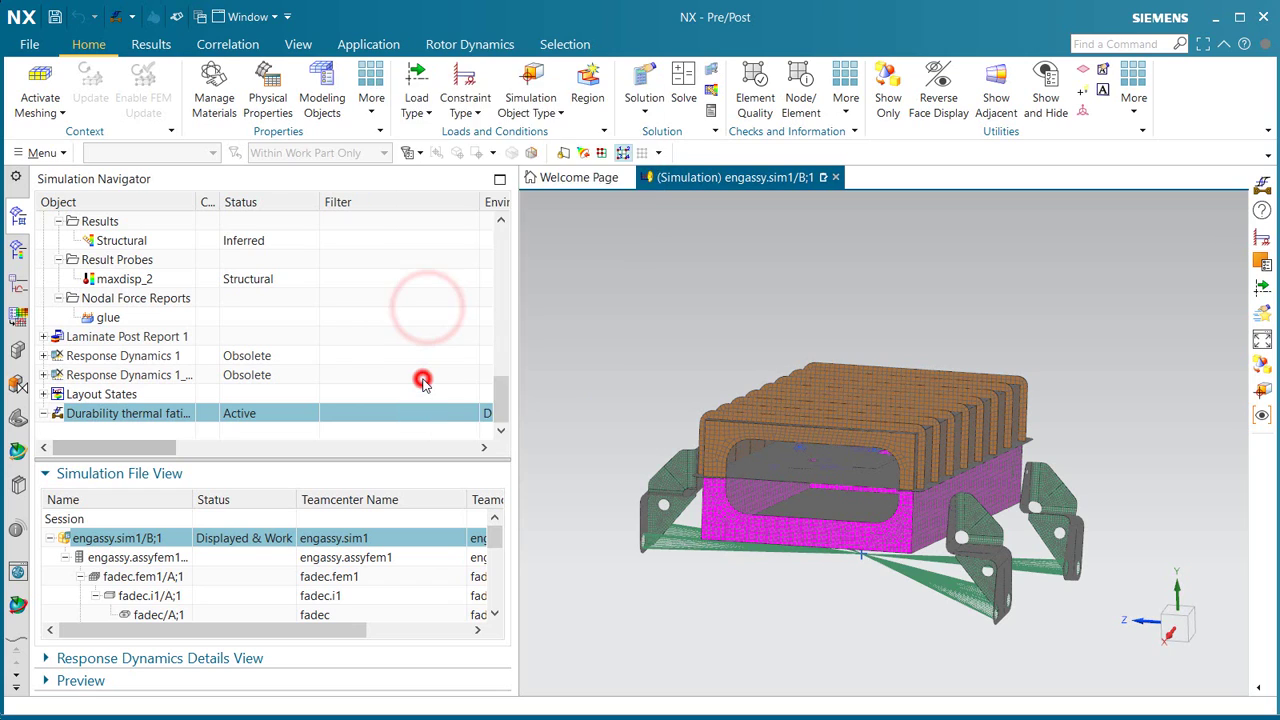
pyautogui.click(419, 328)
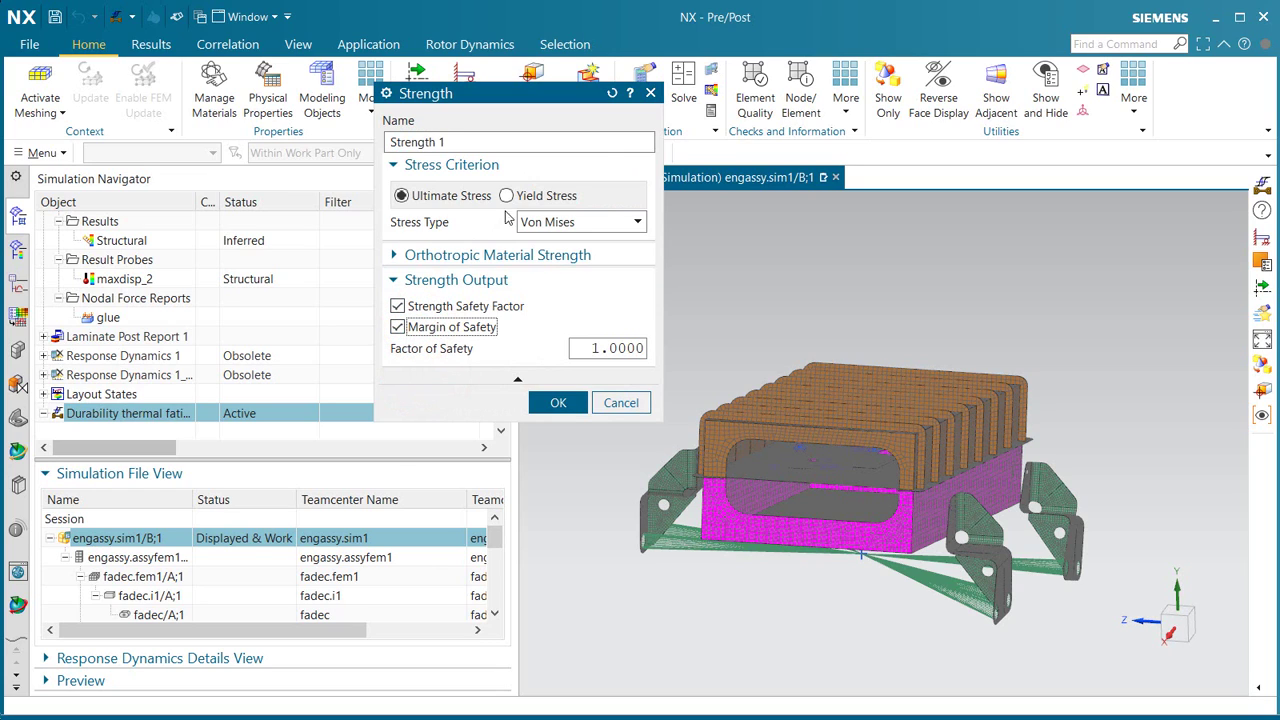
pyautogui.click(565, 222)
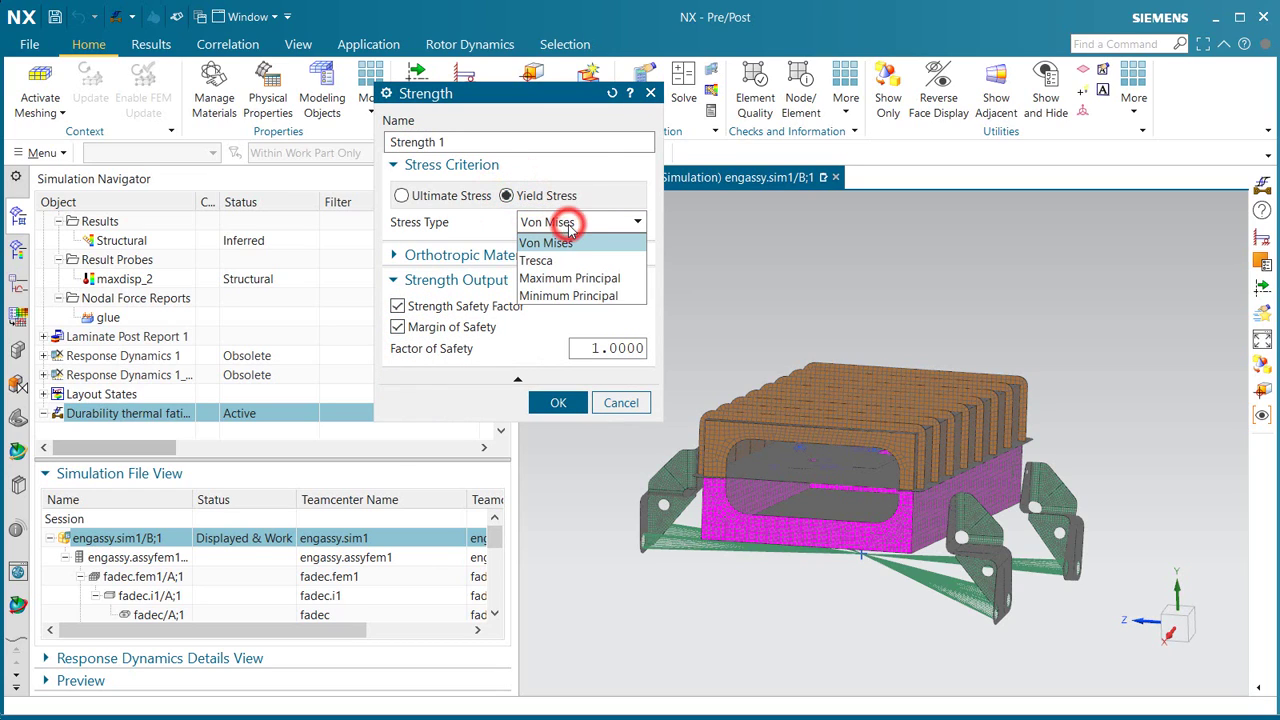
pyautogui.click(567, 222)
# - Create Fatigue 1 with Goodman fatigue safety factor and failure index output enabled
pyautogui.click(558, 402)
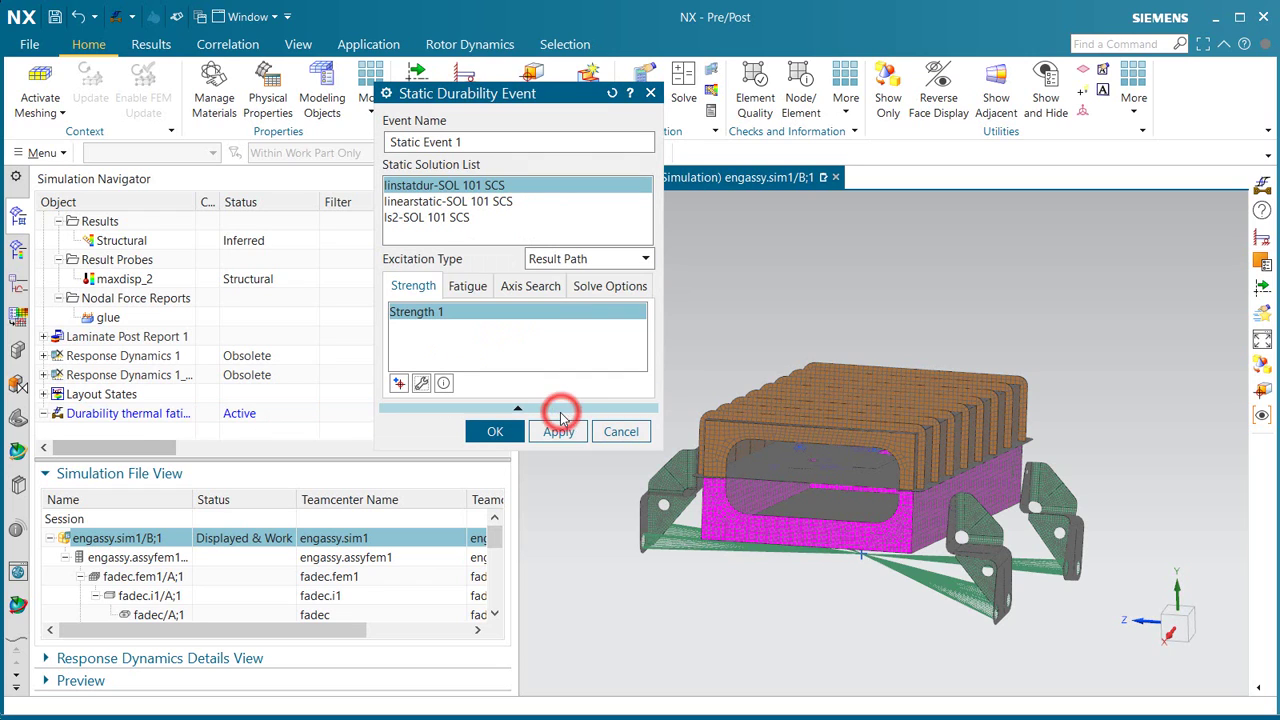
pyautogui.click(481, 289)
pyautogui.click(421, 382)
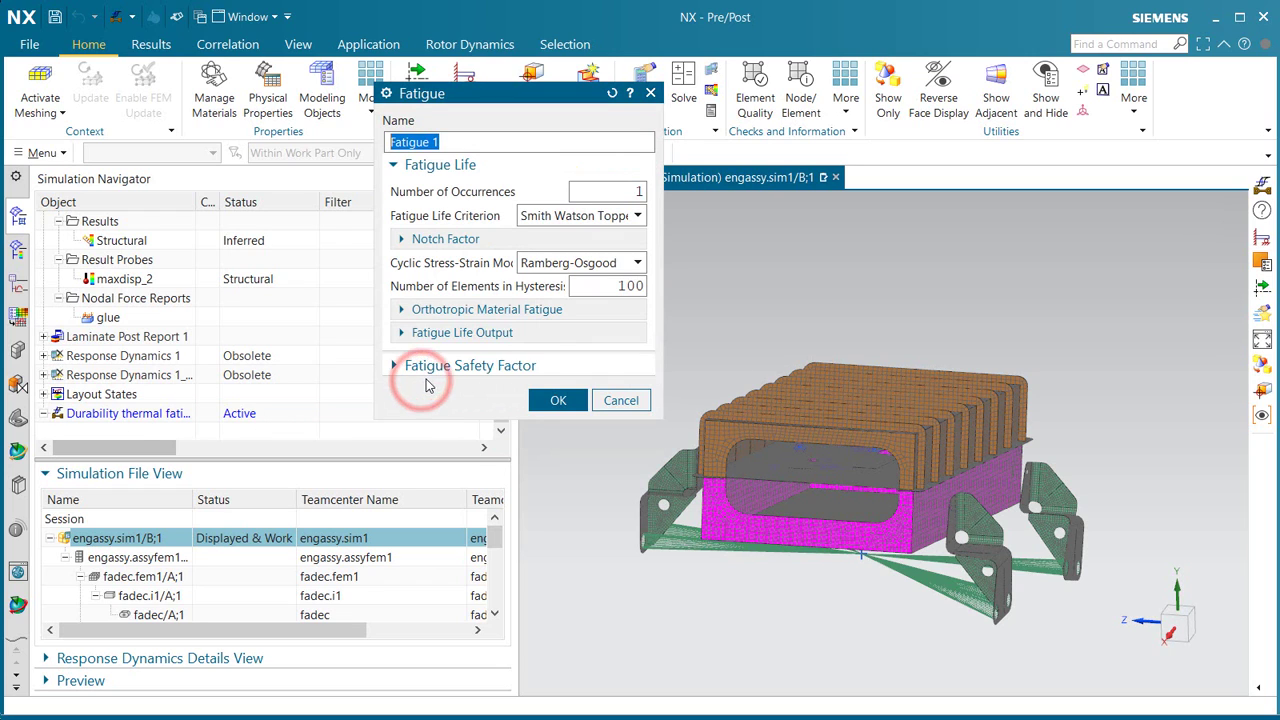
pyautogui.click(430, 366)
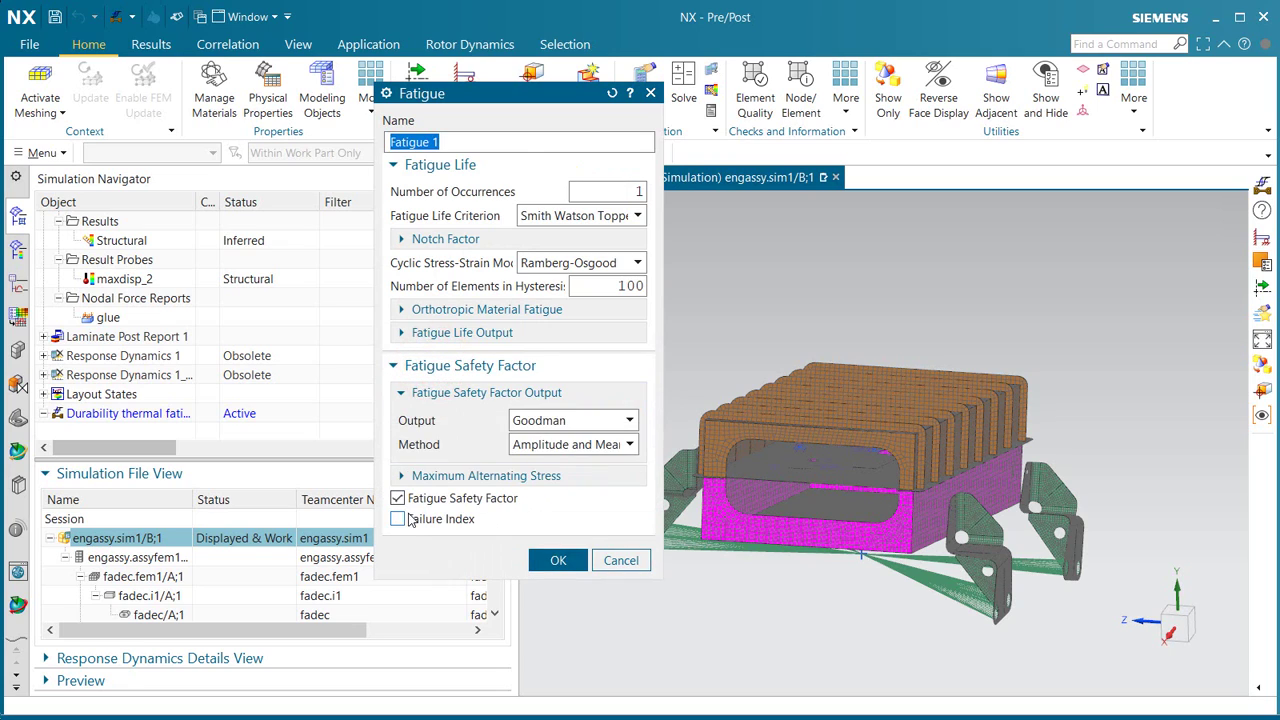
pyautogui.click(400, 520)
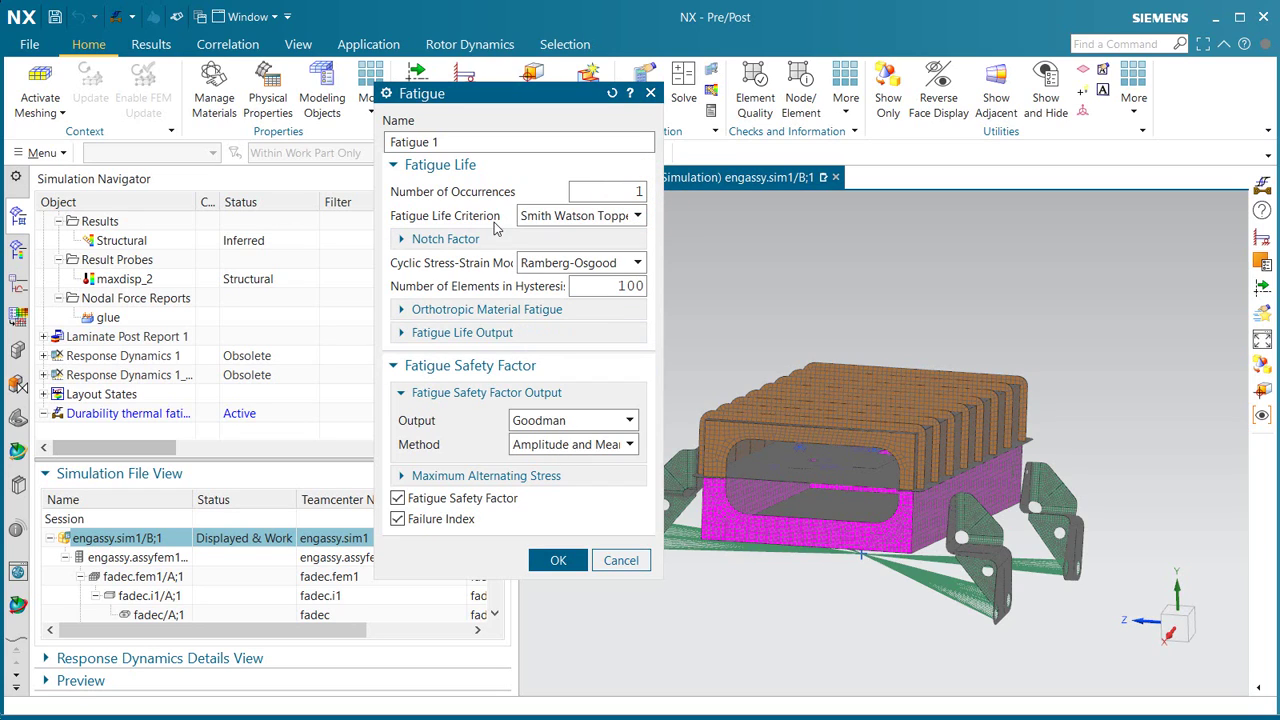
pyautogui.click(565, 559)
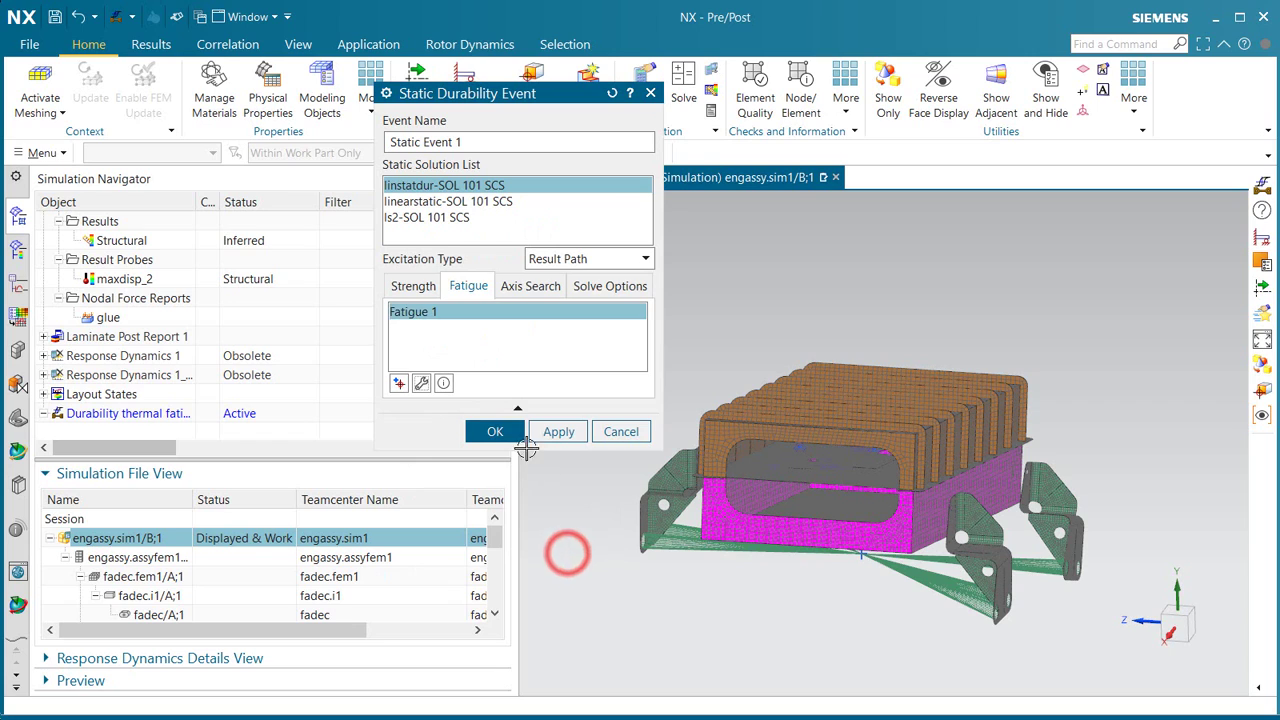
# - Set Axis Search 1 element face stress axis to Bi-Axial
pyautogui.click(530, 287)
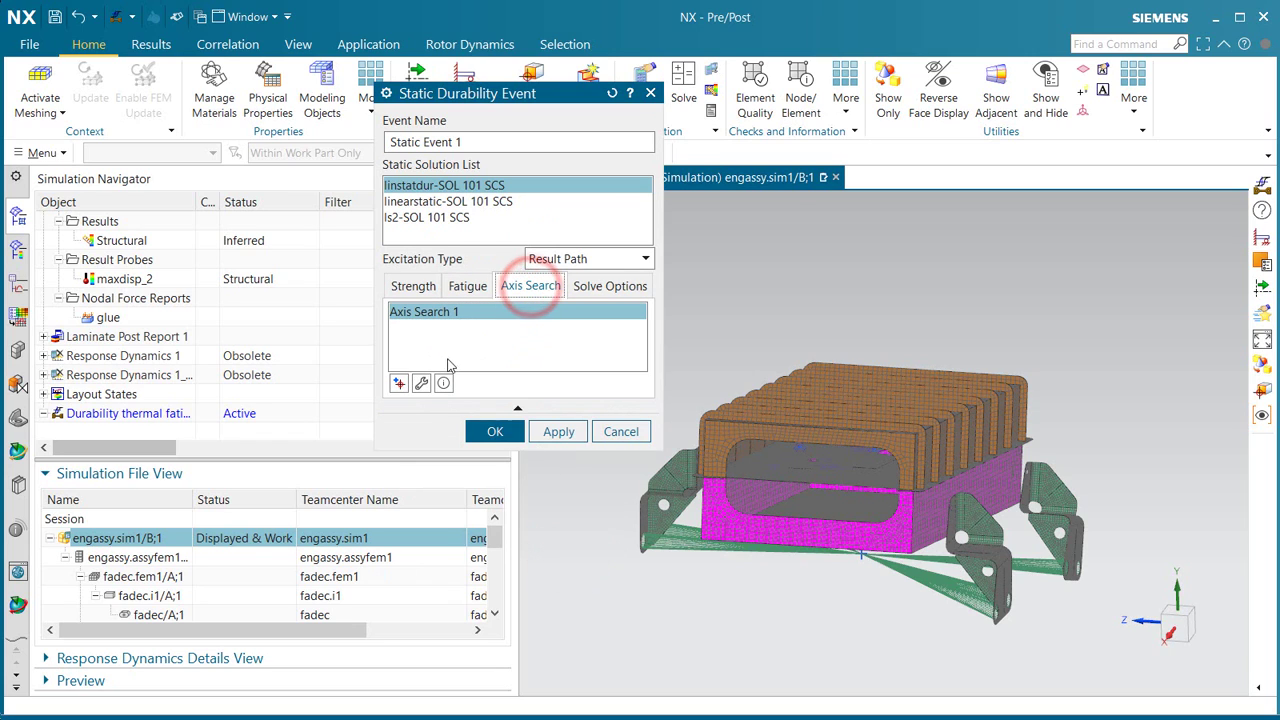
pyautogui.click(421, 384)
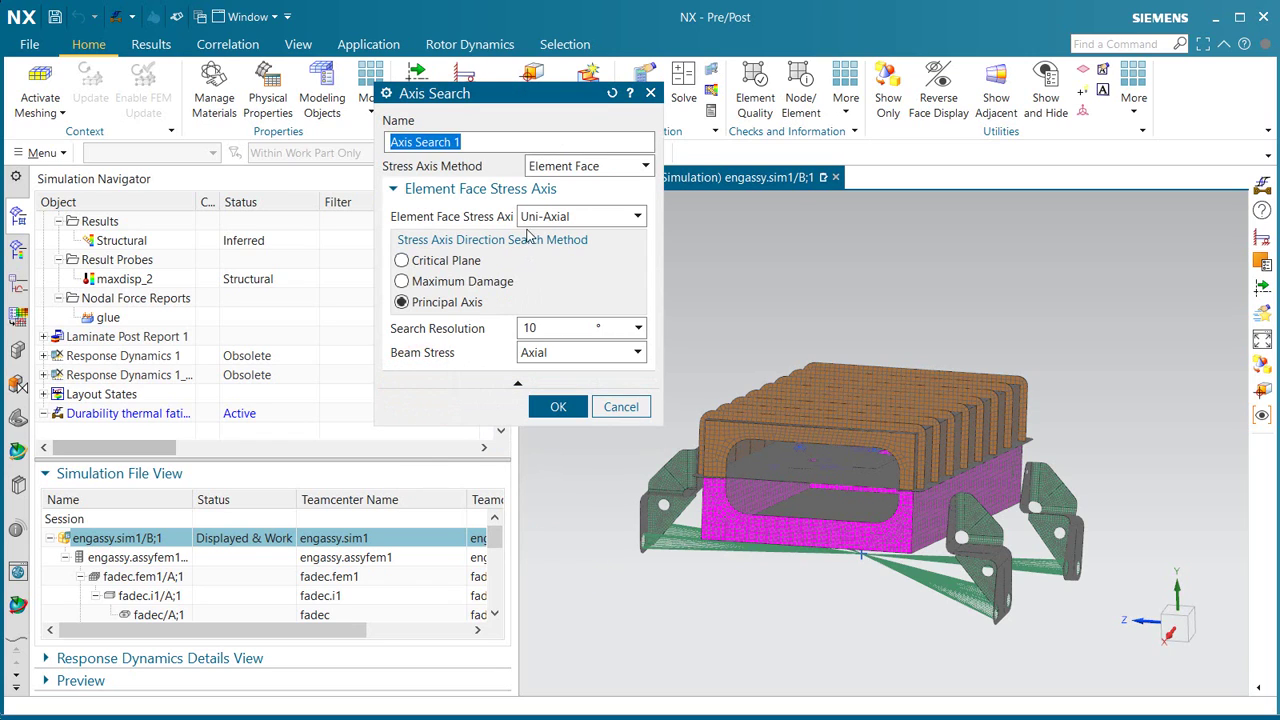
pyautogui.click(550, 217)
pyautogui.click(550, 238)
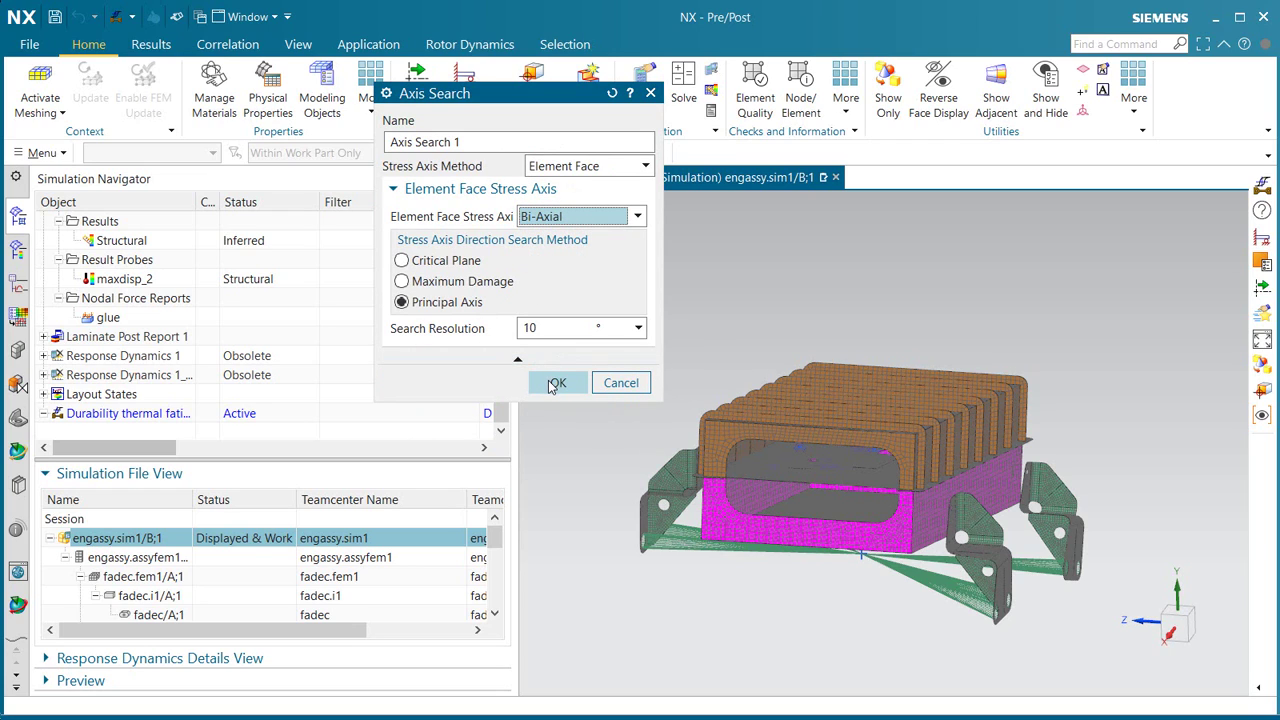
pyautogui.click(553, 385)
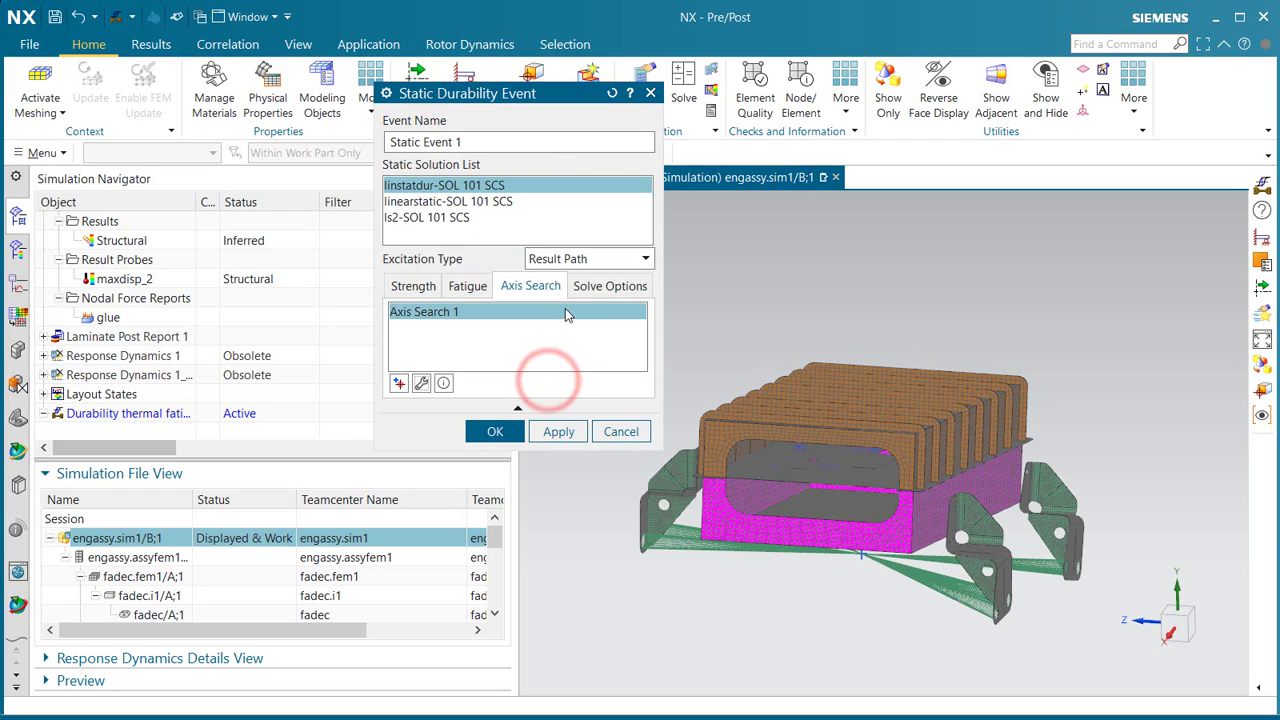
# - Restrict Solve Options 1 to the 2301 selected elements of the right-hand bracket
pyautogui.click(590, 287)
pyautogui.click(421, 383)
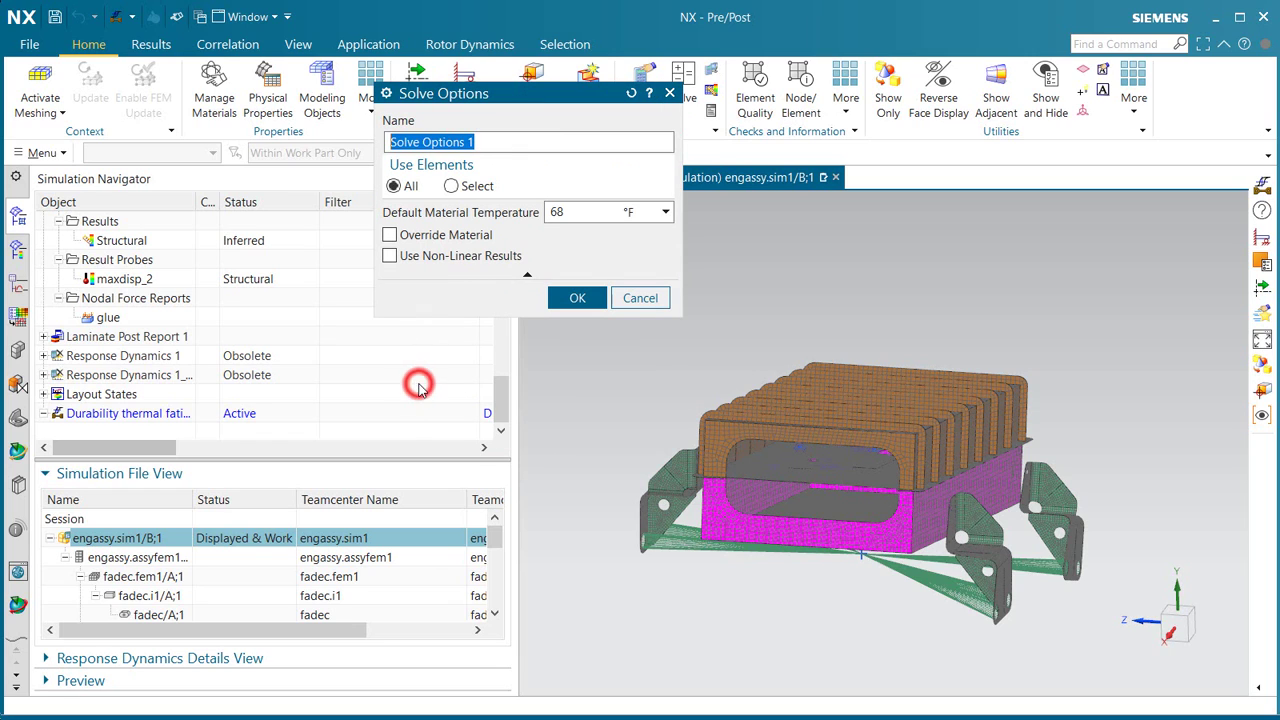
pyautogui.click(451, 186)
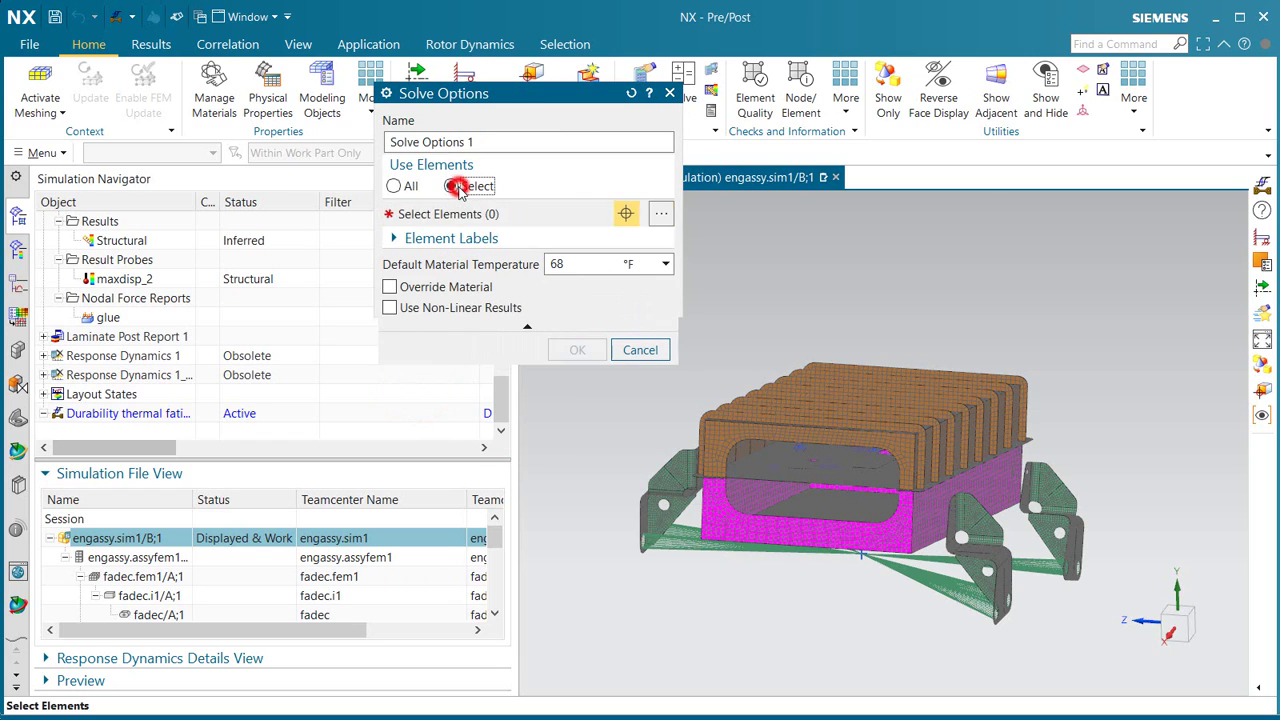
pyautogui.moveTo(952, 428); pyautogui.dragTo(980, 455, button='middle')
pyautogui.scroll(5, 980, 455)
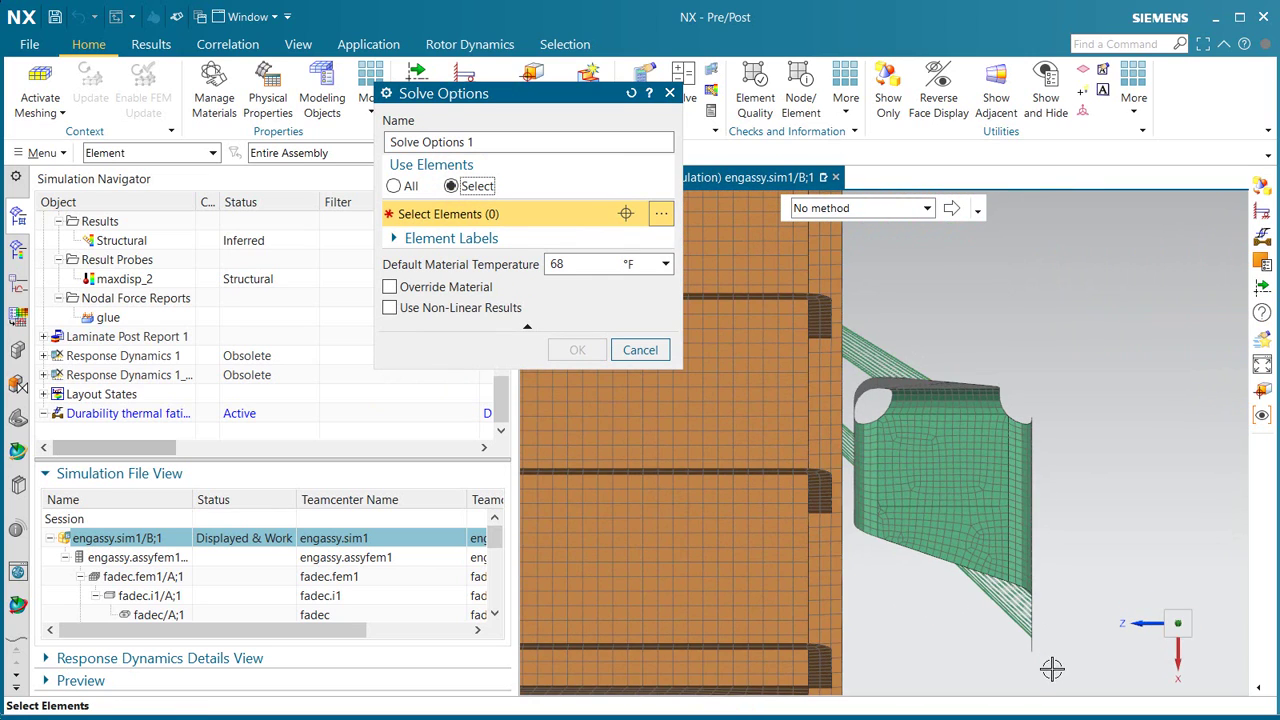
pyautogui.moveTo(1052, 668); pyautogui.dragTo(838, 356)
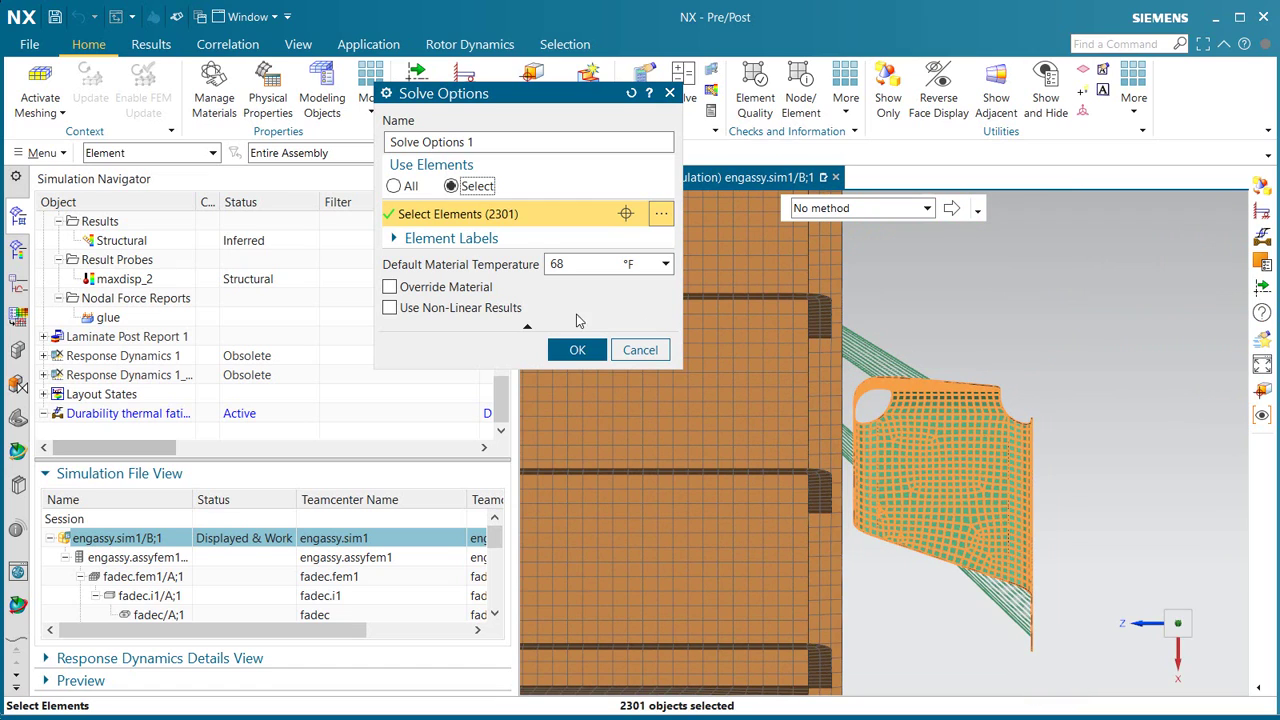
# - Accept Static Event 1 for the selected bracket elements and start a new result-path evaluation on it
pyautogui.click(579, 350)
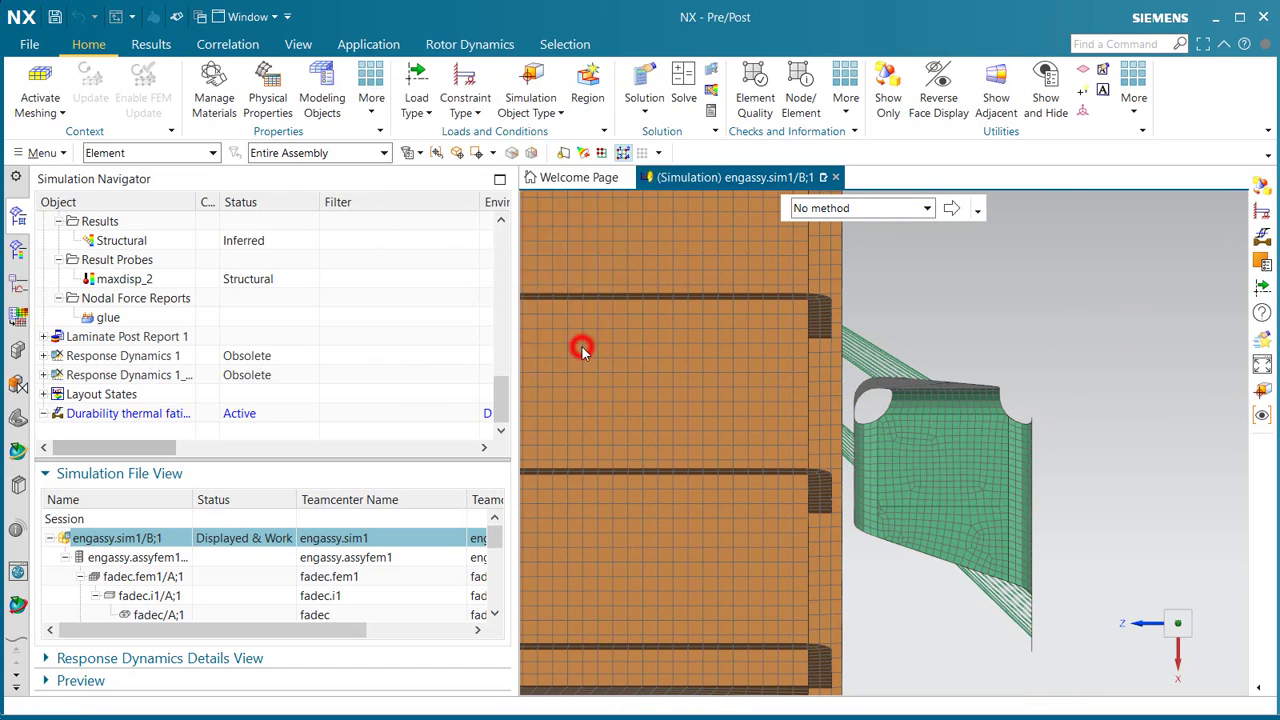
pyautogui.click(495, 432)
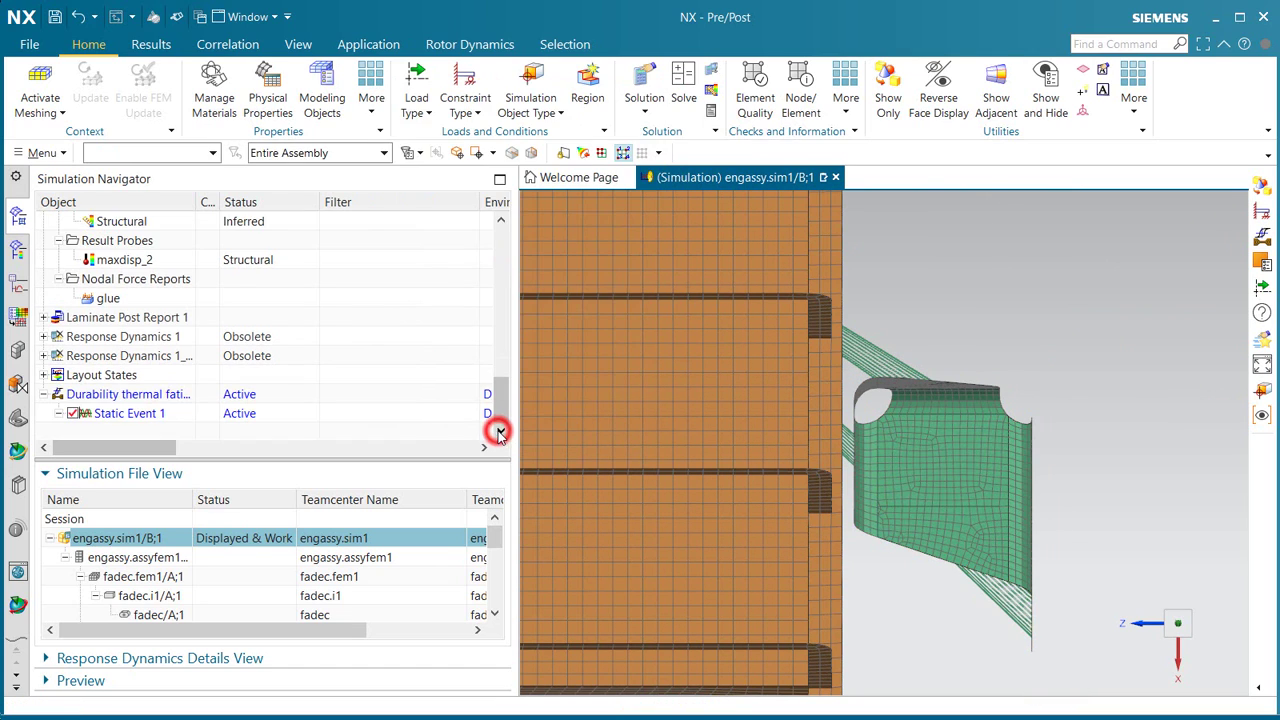
pyautogui.rightClick(137, 418)
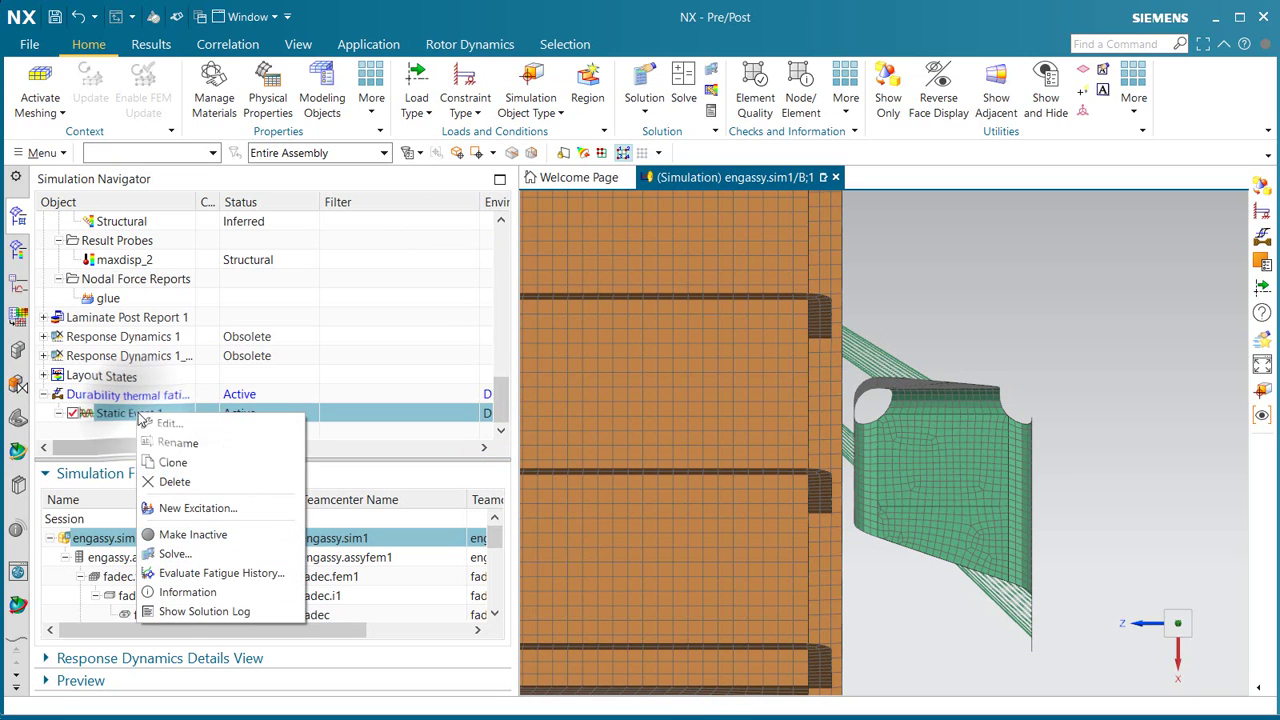
pyautogui.click(201, 505)
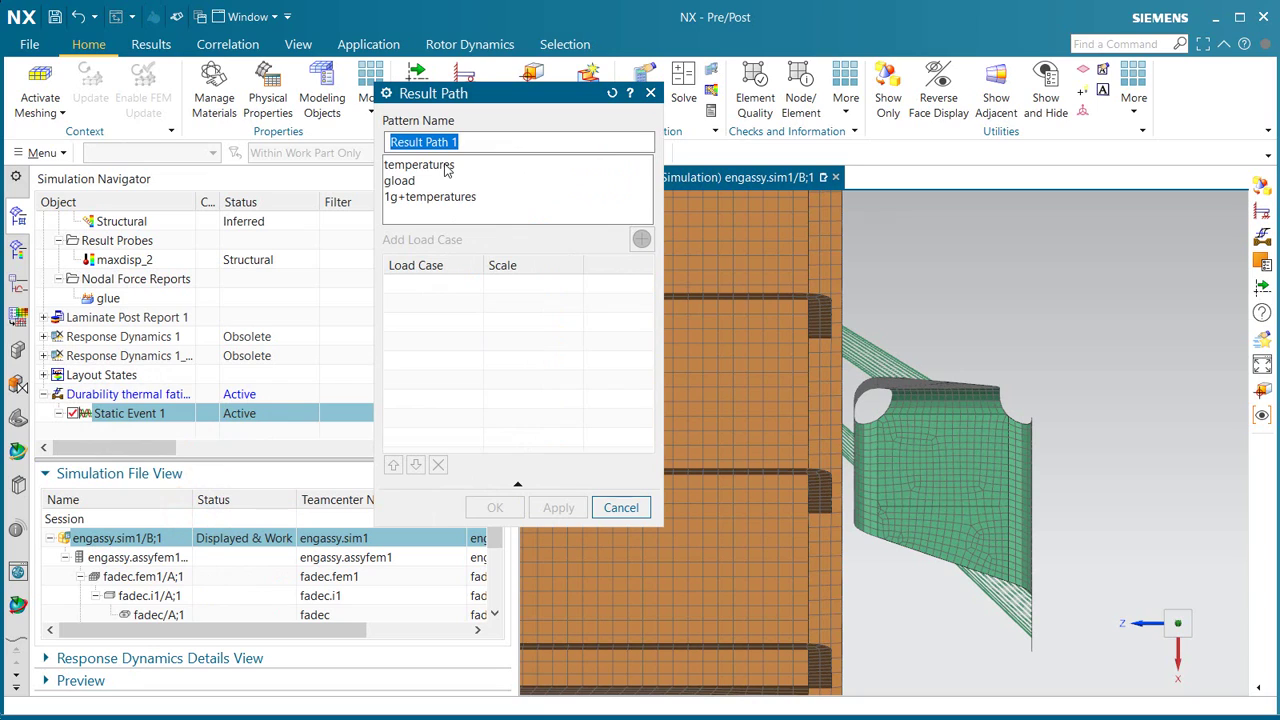
# - Build the load sequence gload, 1g+temperatures, gload, then view the stress-versus-time slide
pyautogui.click(402, 180)
pyautogui.click(641, 238)
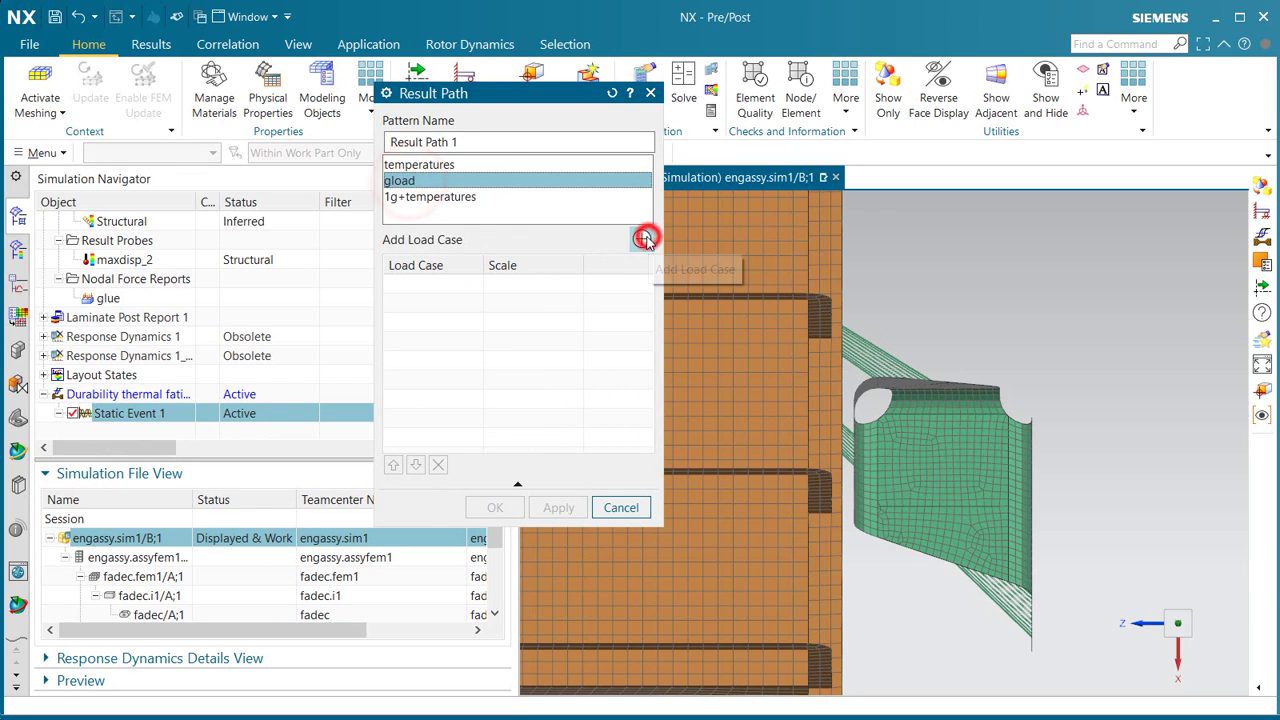
pyautogui.click(416, 196)
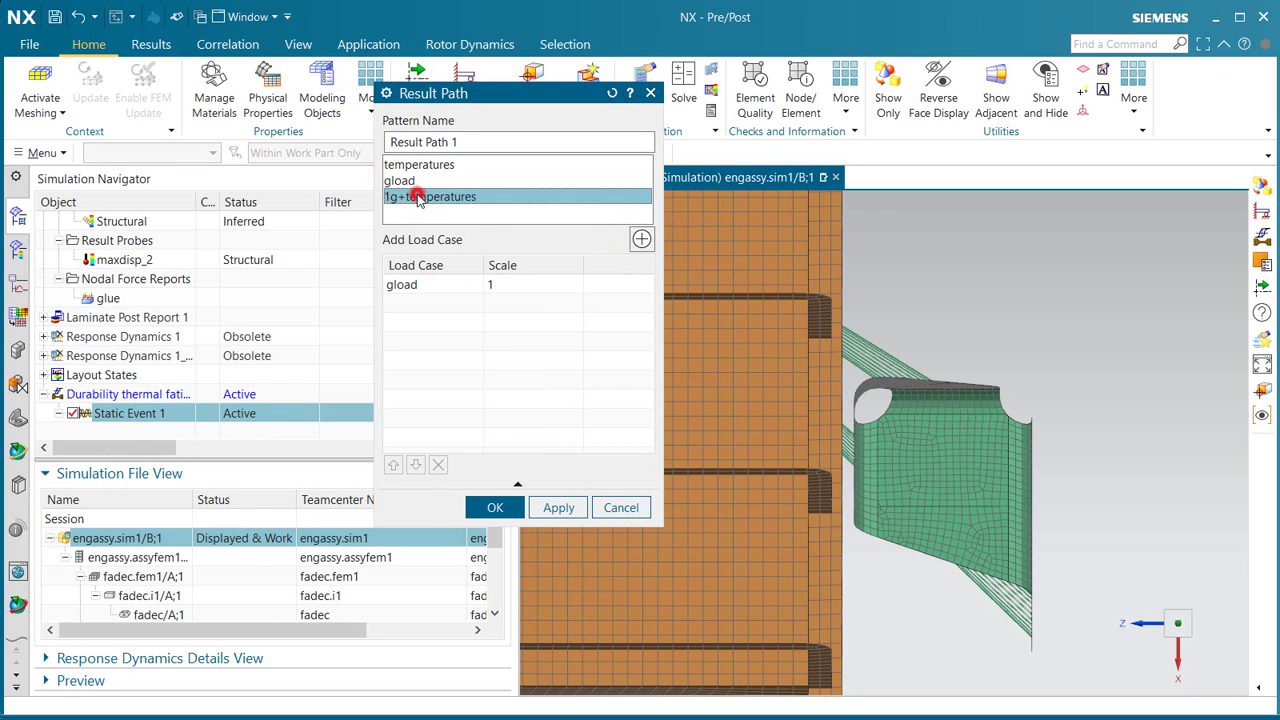
pyautogui.click(641, 238)
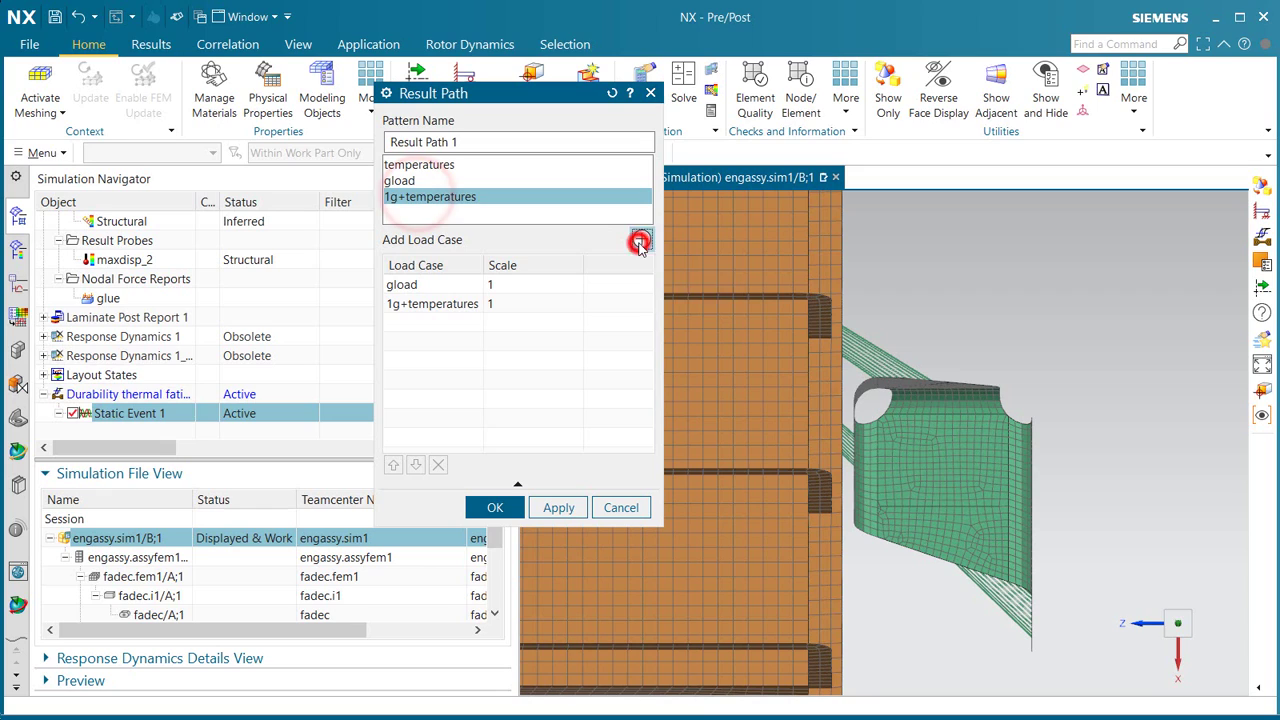
pyautogui.click(418, 181)
pyautogui.click(640, 238)
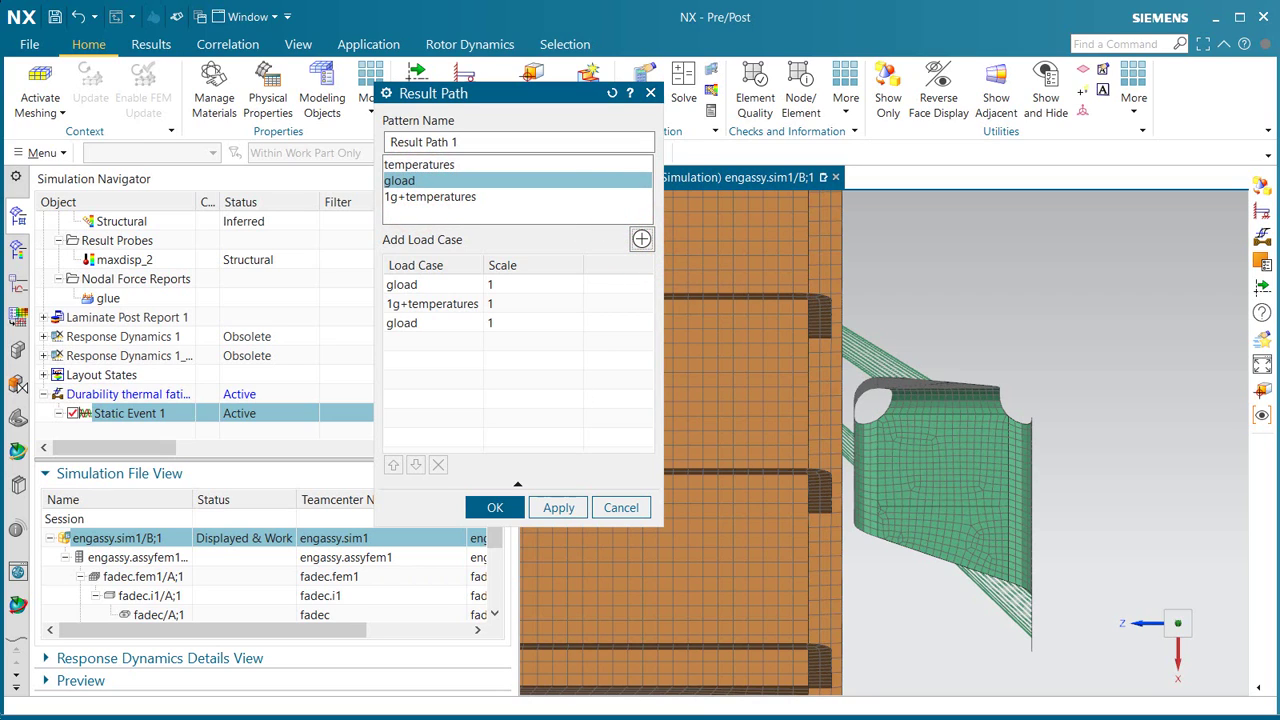
pyautogui.hotkey('alt', 'Tab')
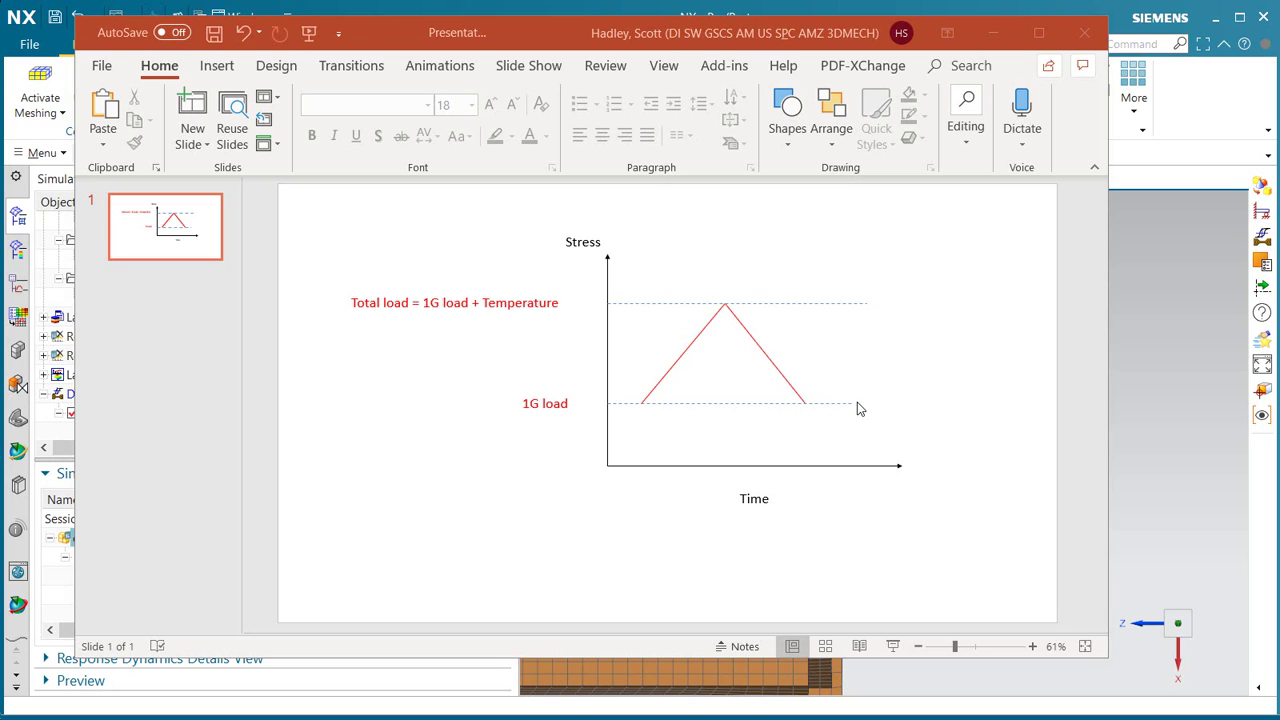
# - Close the PowerPoint window showing the stress-versus-time load-cycle slide
pyautogui.click(1083, 37)
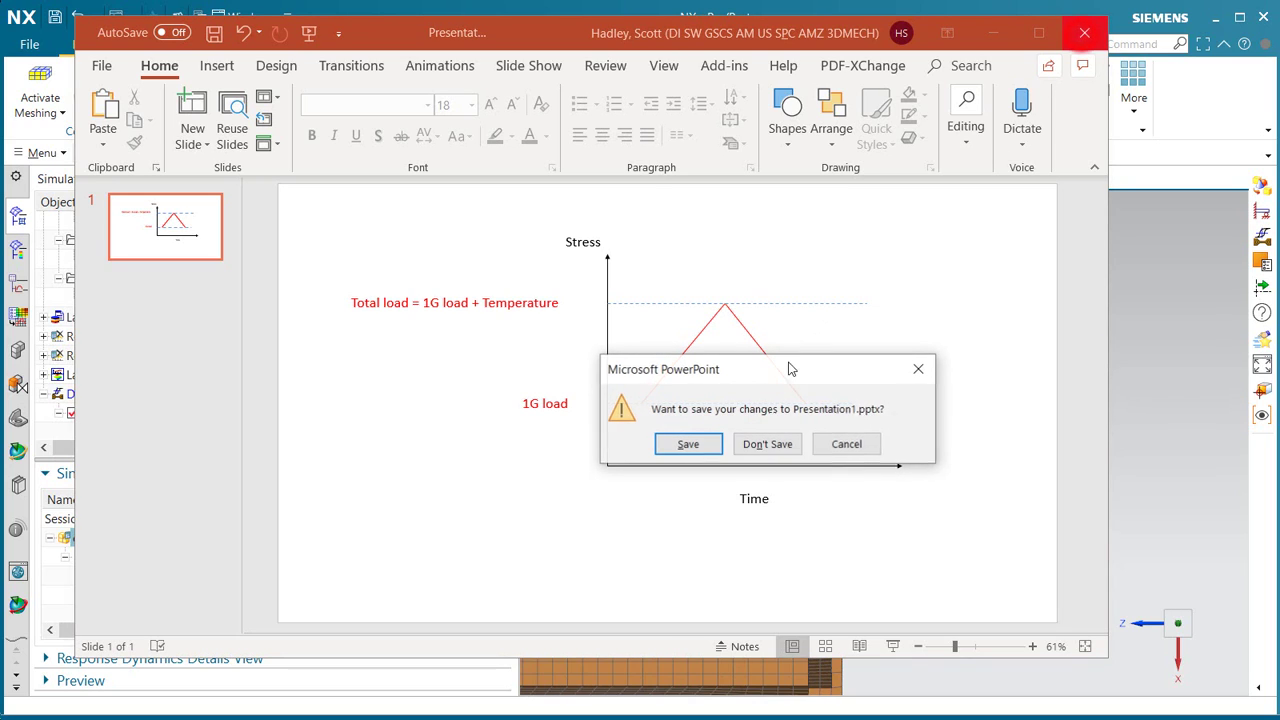
# - Save Presentation1.pptx, confirm Result Path 1, and solve the durability run with model check and diagnostic groups
pyautogui.click(699, 449)
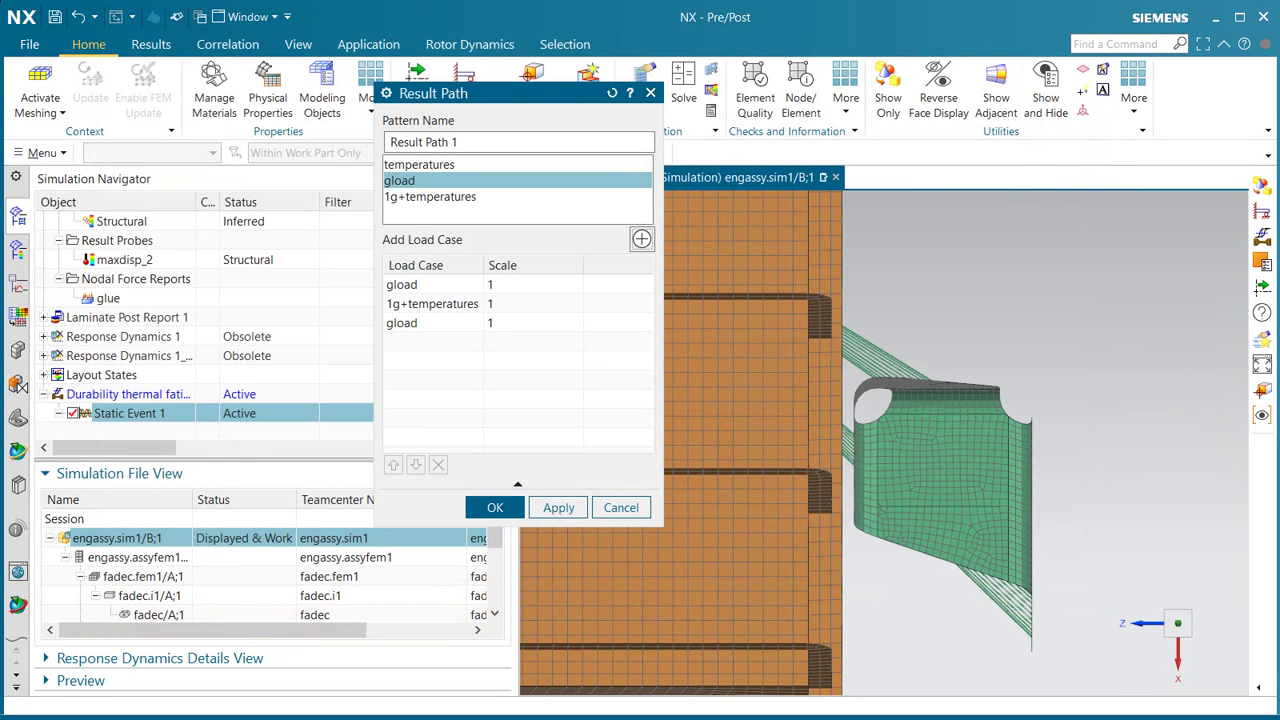
pyautogui.click(496, 508)
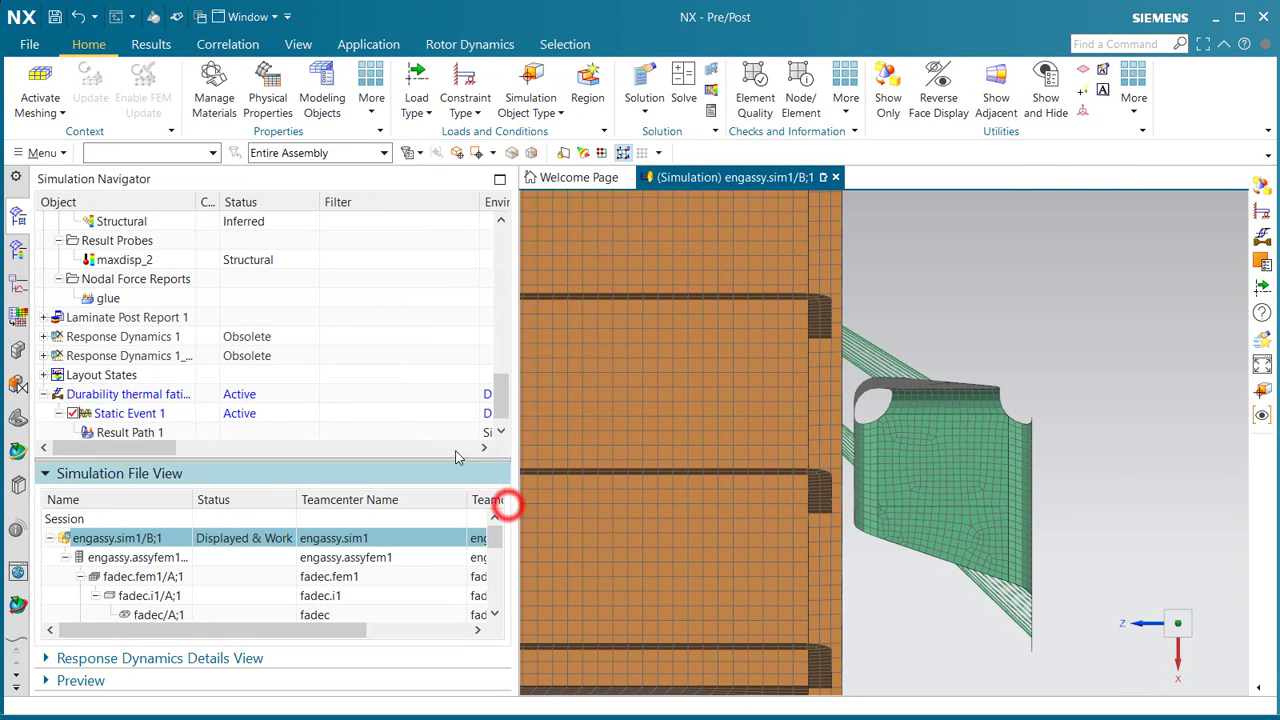
pyautogui.rightClick(113, 373)
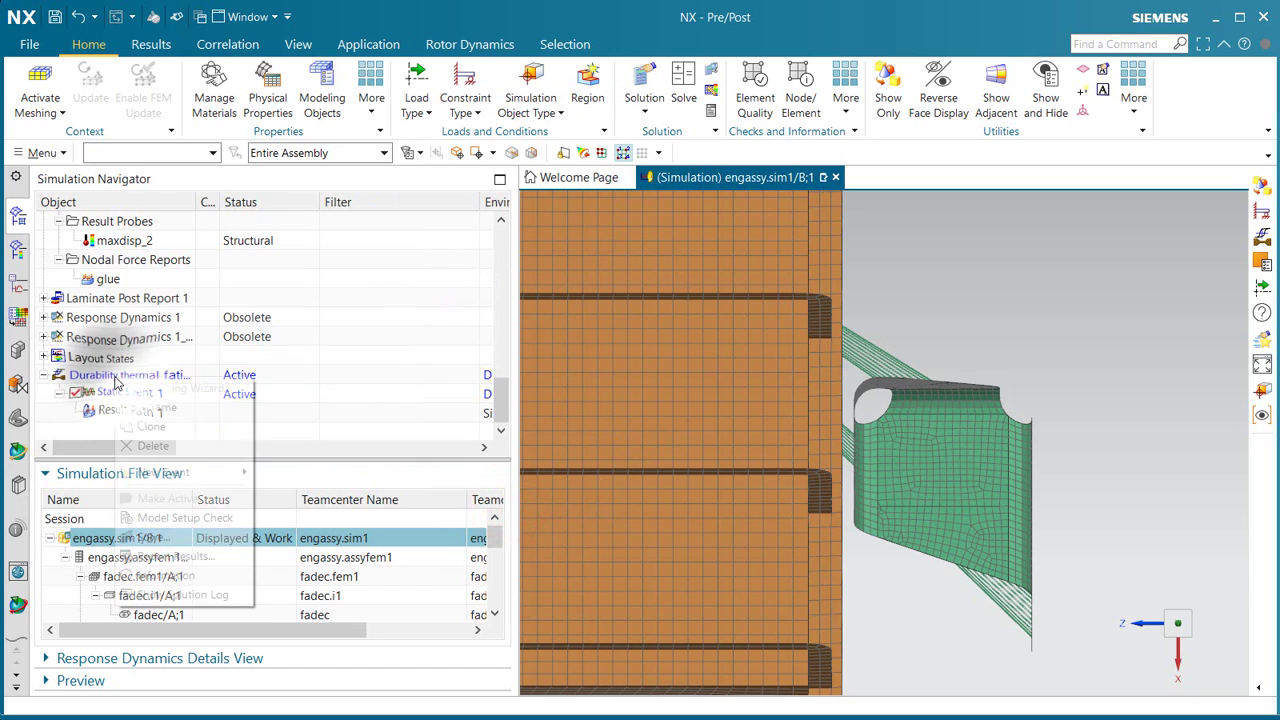
pyautogui.click(177, 541)
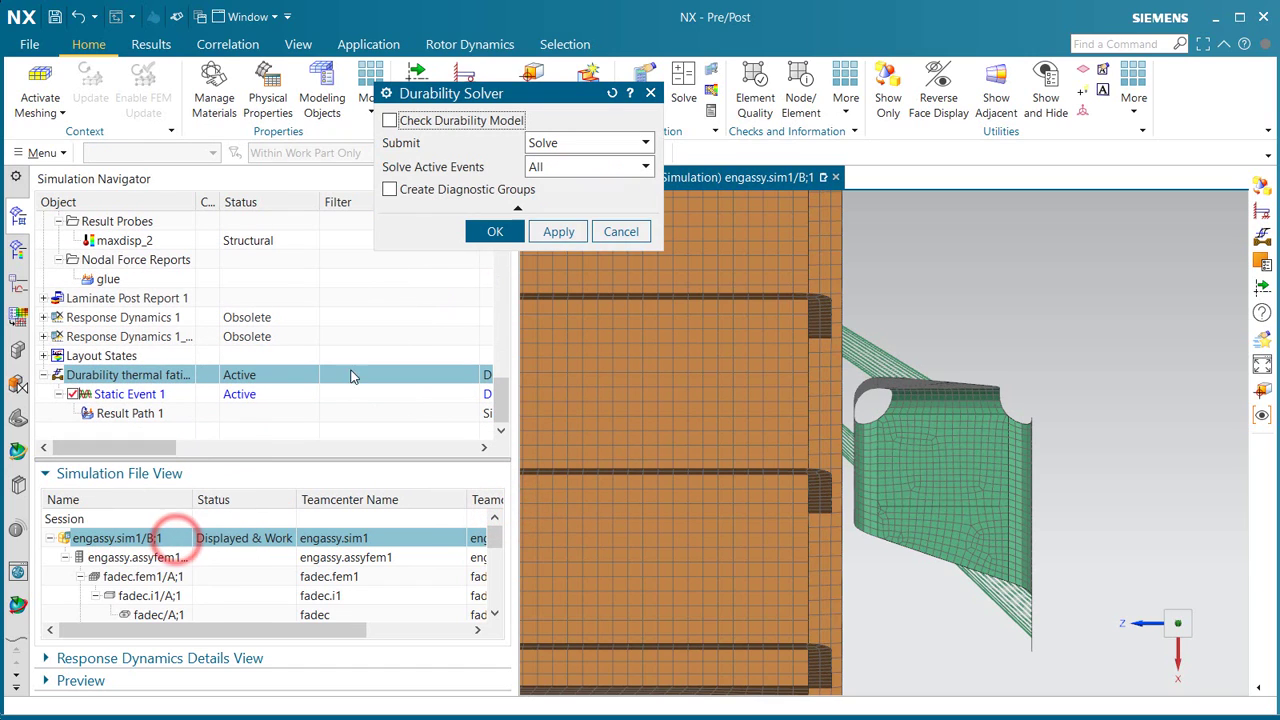
pyautogui.click(424, 122)
pyautogui.click(411, 190)
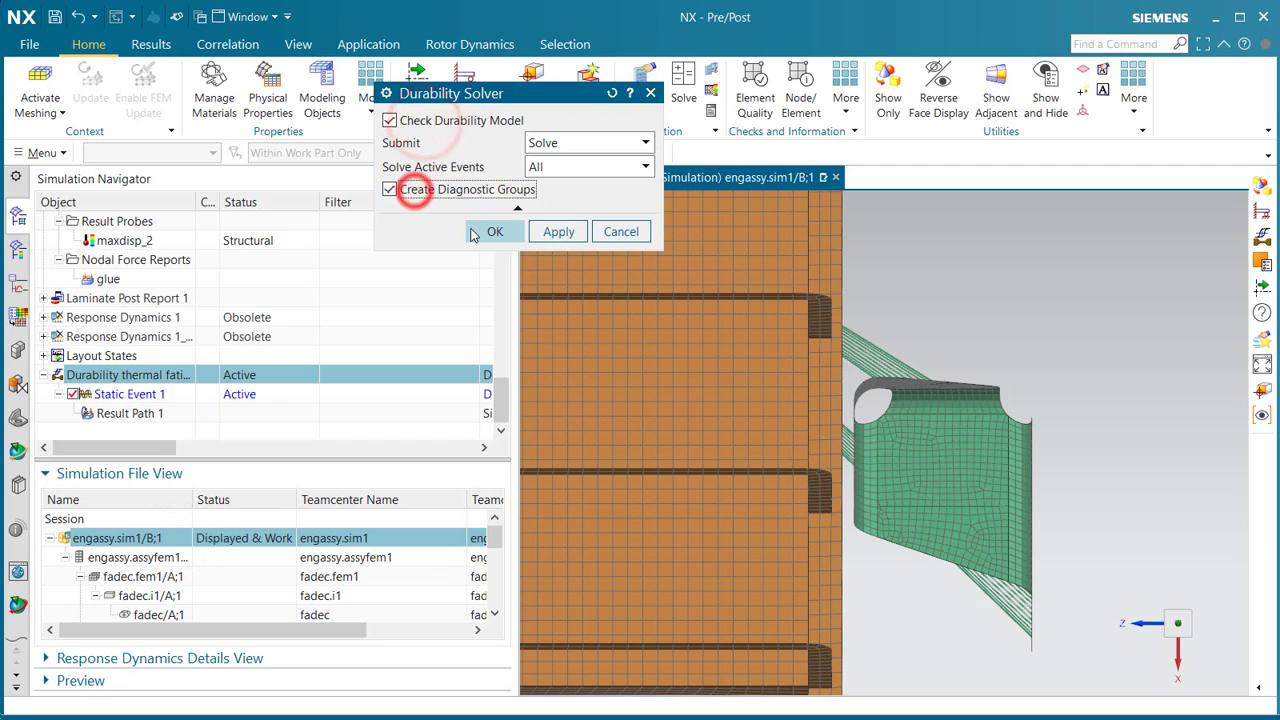
pyautogui.click(471, 229)
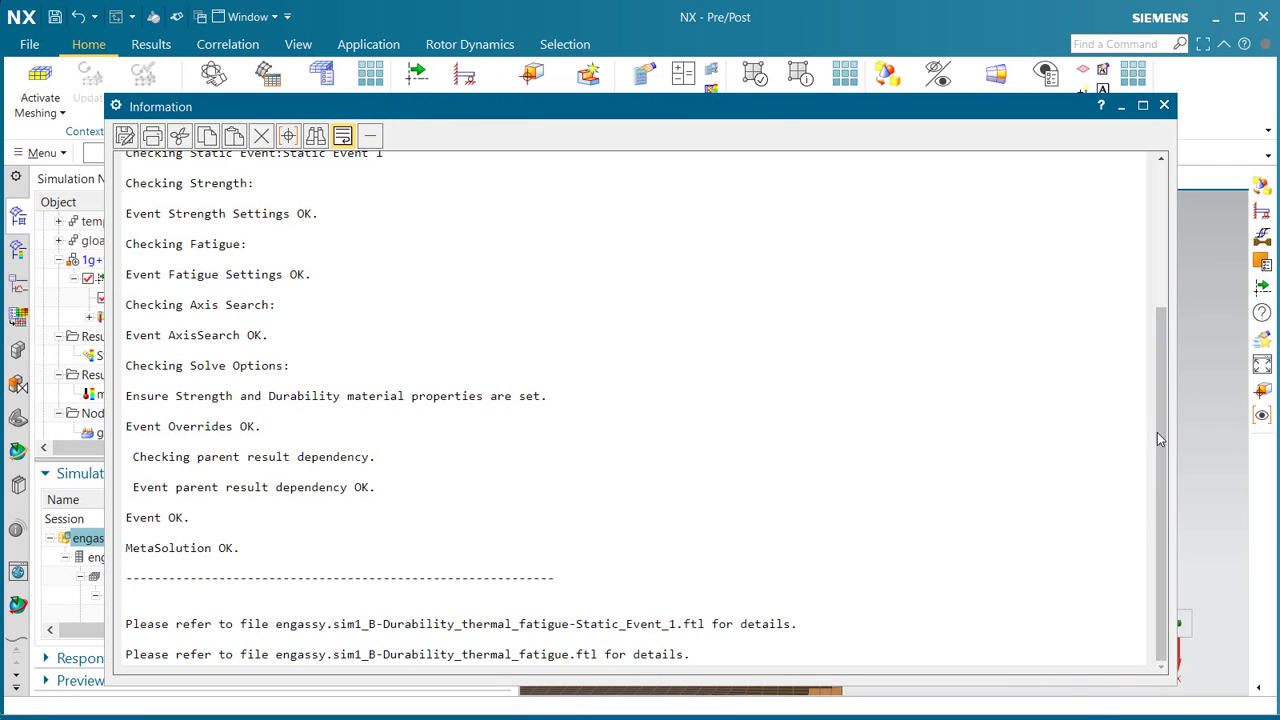
pyautogui.moveTo(1160, 435); pyautogui.dragTo(1146, 477)
pyautogui.click(1164, 105)
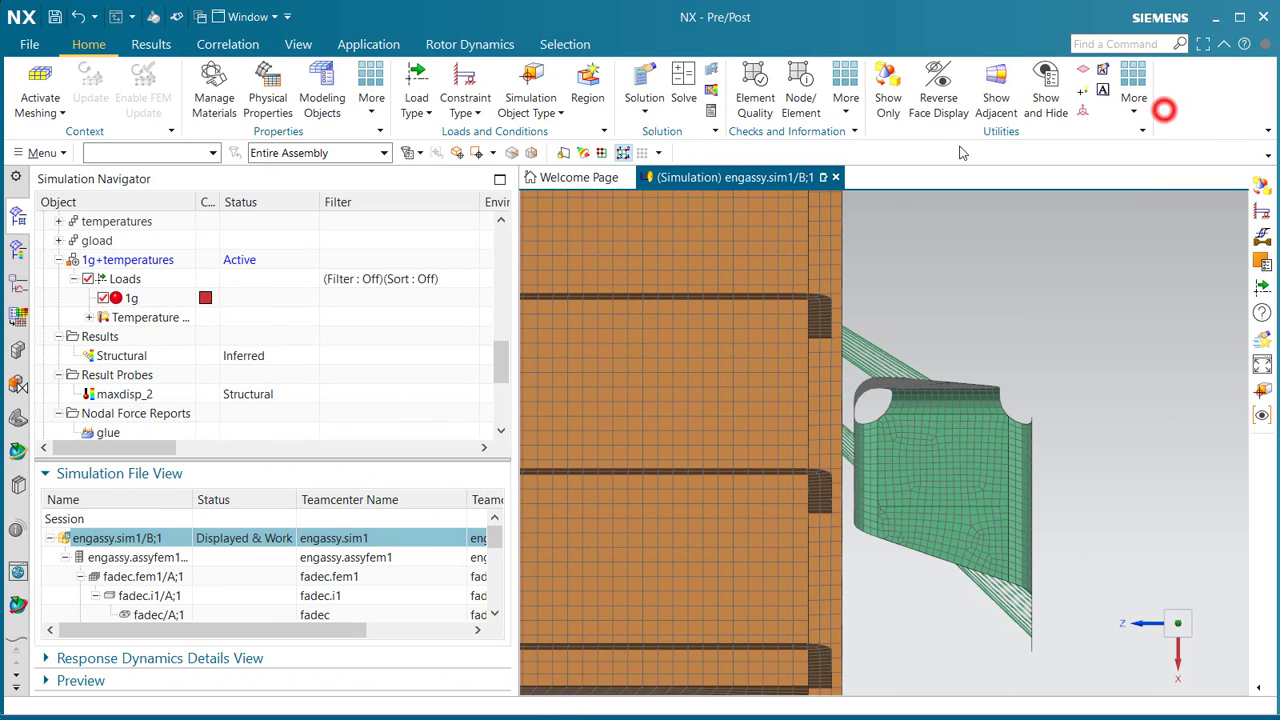
pyautogui.scroll(-5, 132, 402)
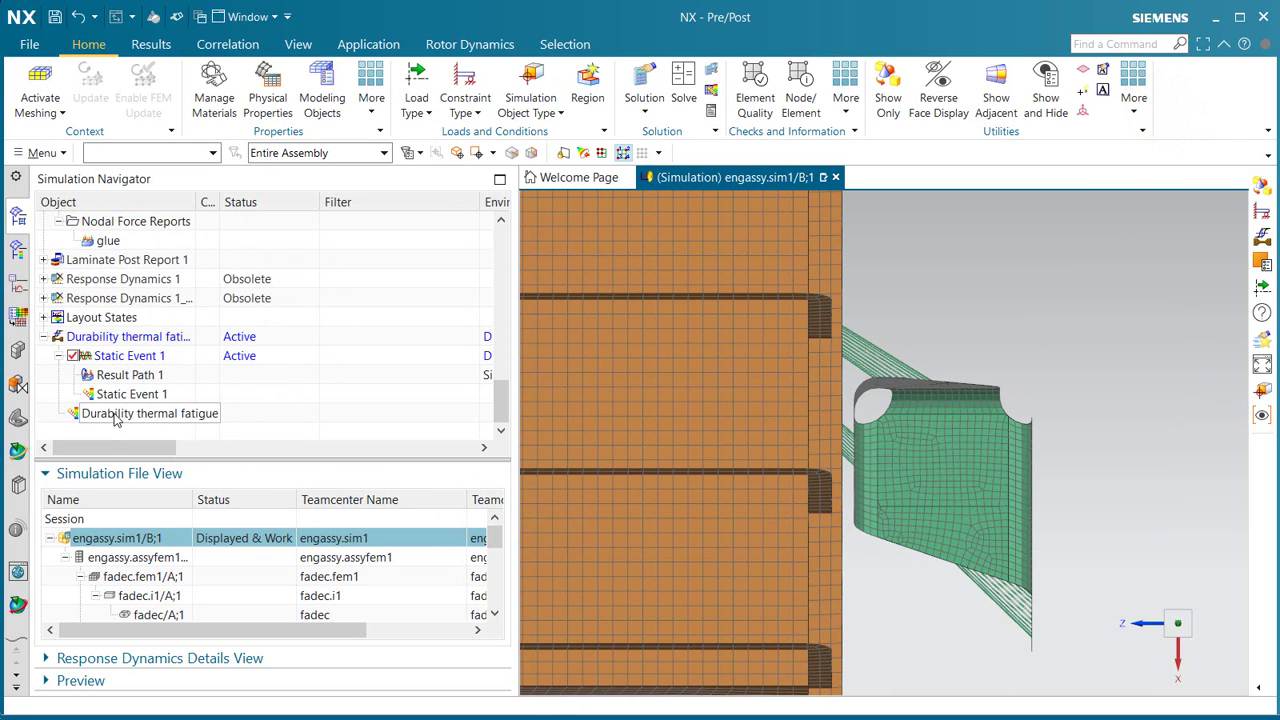
# - Plot the Fatigue Life scalar contour (3.01653e+11 to 1e+36 cycles) and rotate to inspect the bracket
pyautogui.doubleClick(115, 413)
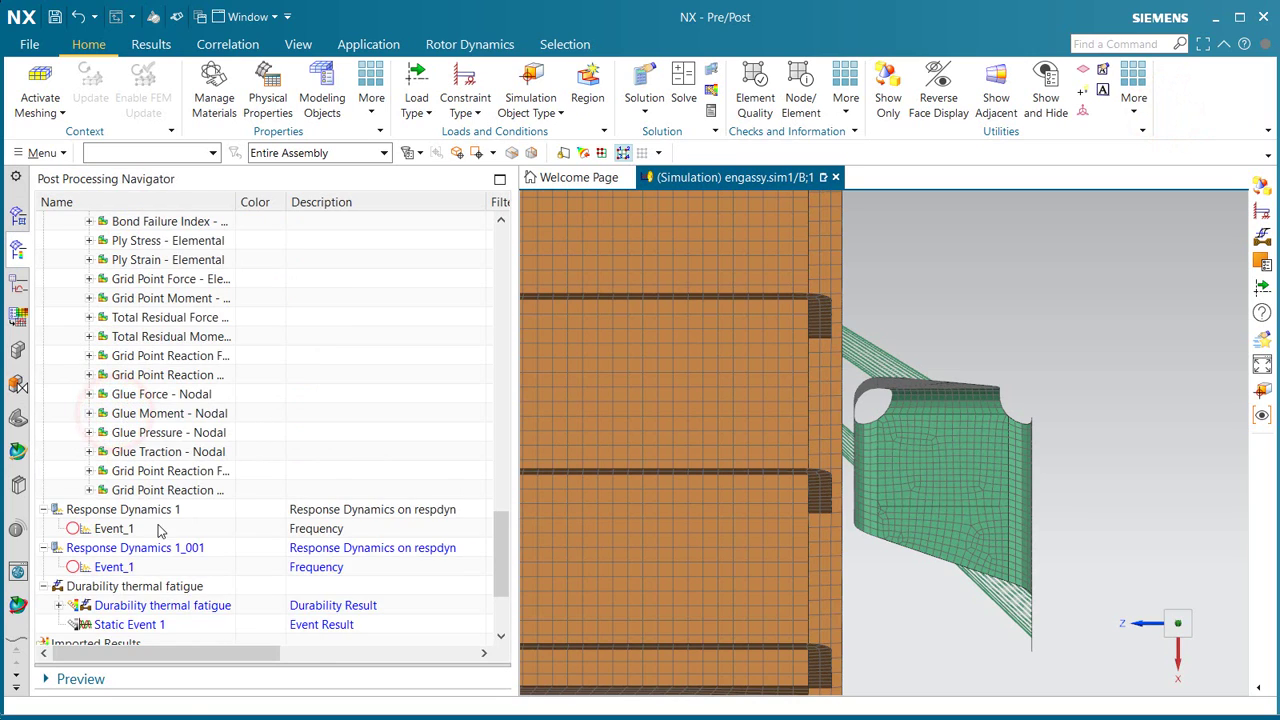
pyautogui.click(56, 490)
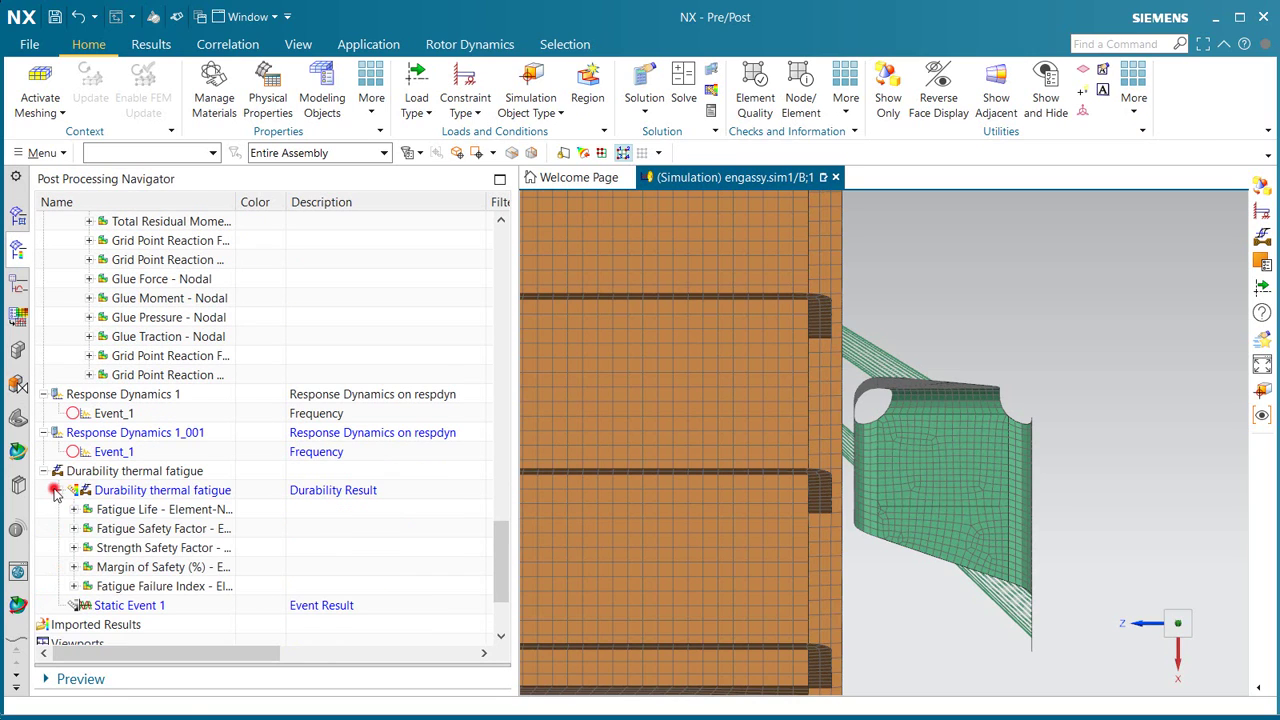
pyautogui.click(75, 510)
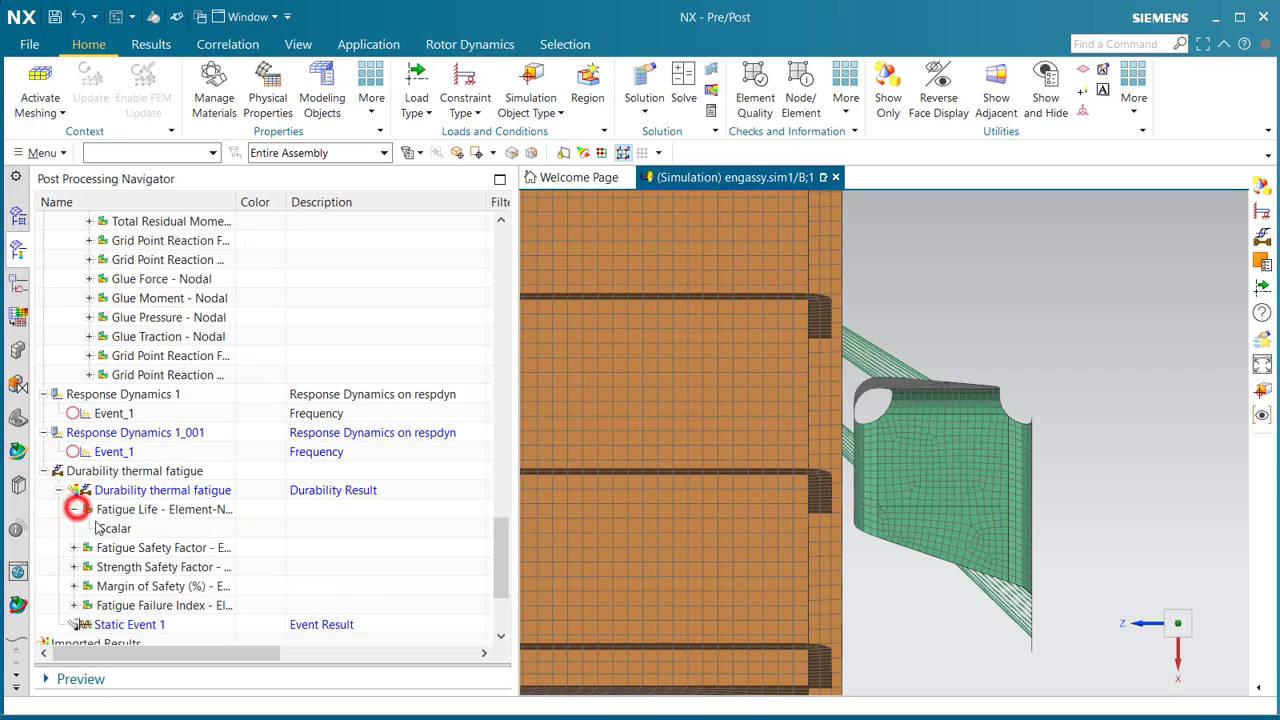
pyautogui.doubleClick(114, 528)
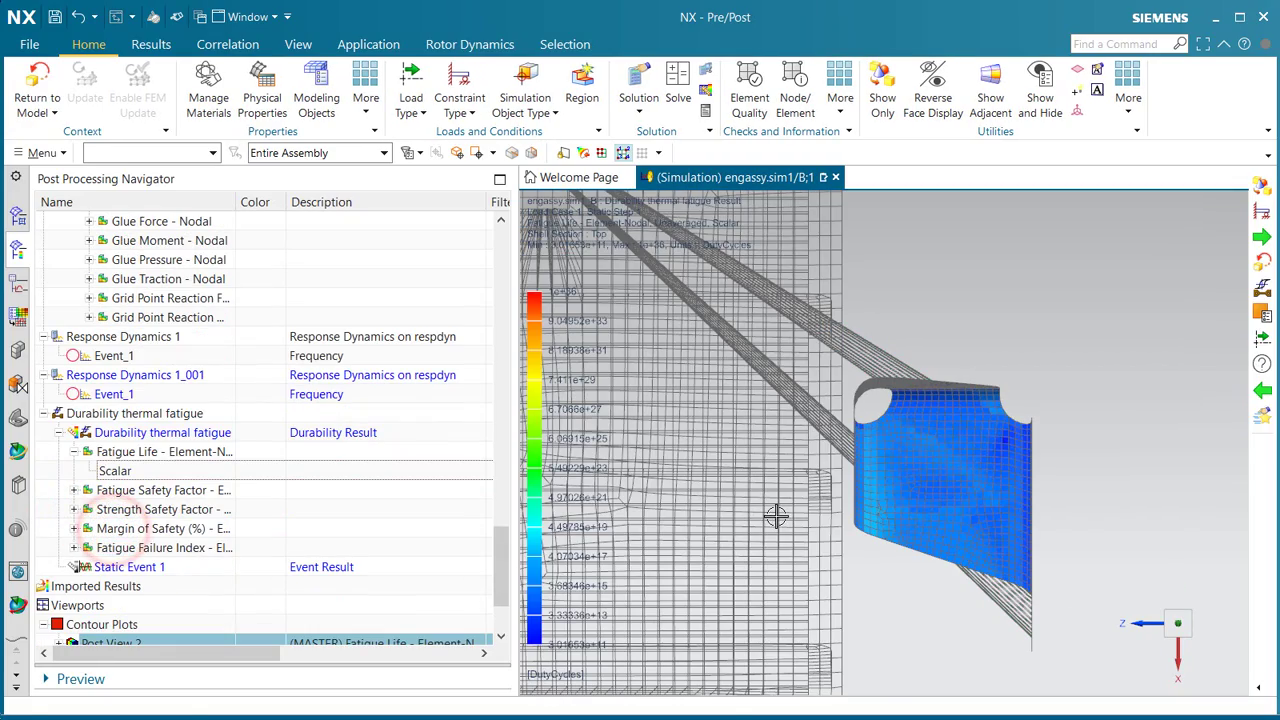
pyautogui.moveTo(774, 517); pyautogui.dragTo(734, 450, button='middle')
pyautogui.scroll(-4, 910, 455)
pyautogui.moveTo(913, 524); pyautogui.dragTo(792, 504, button='middle')
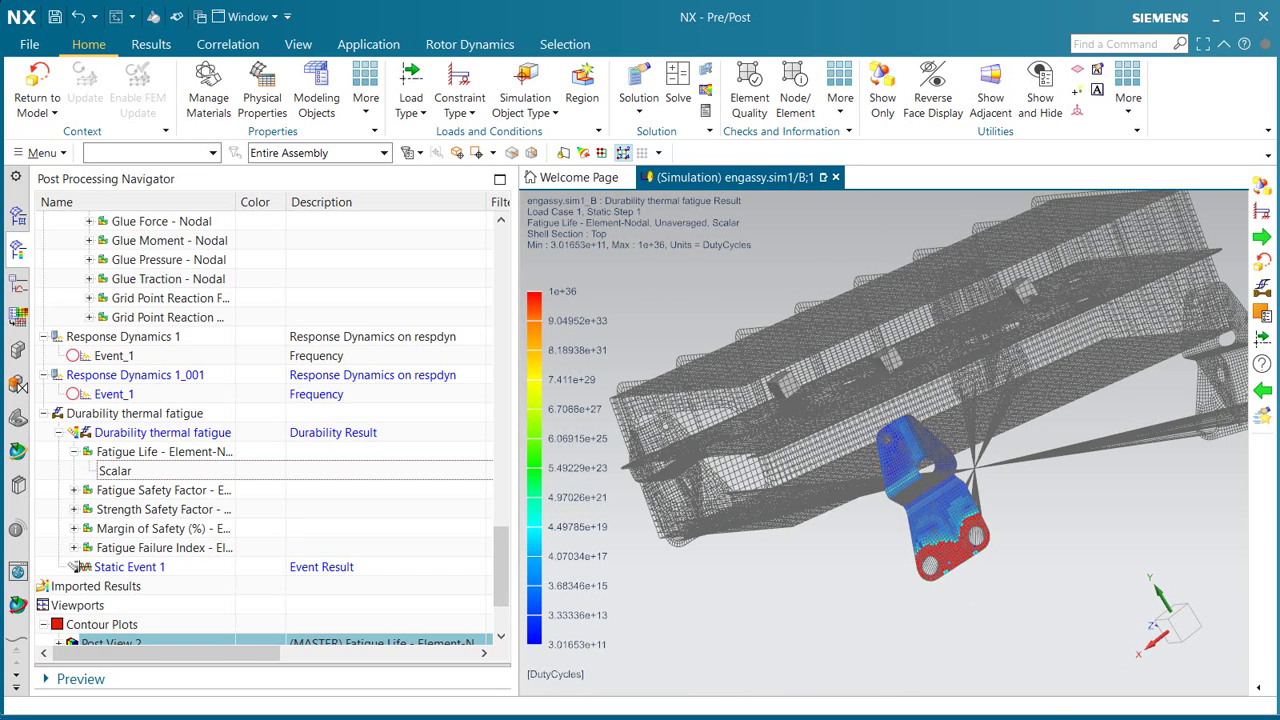
# - Plot the Fatigue Failure Index scalar (0.016 to 4.666) and zoom onto the bracket's bolt-hole hot spots
pyautogui.click(74, 547)
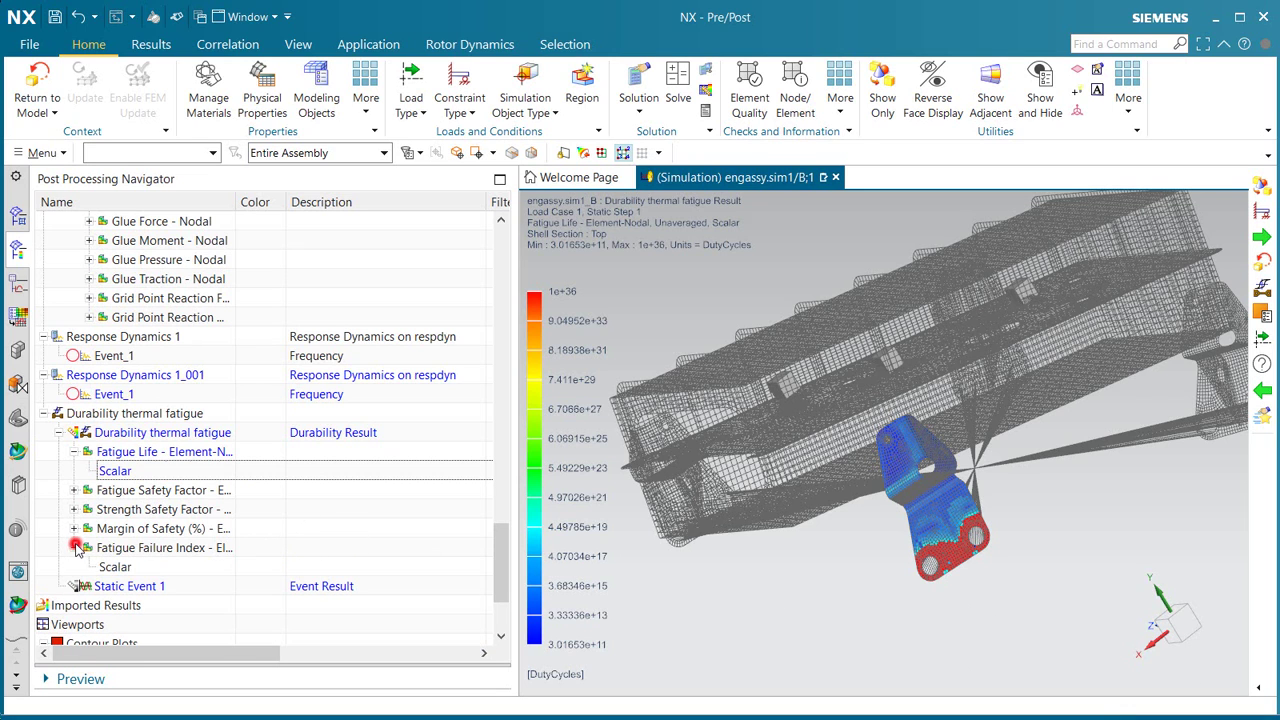
pyautogui.doubleClick(115, 566)
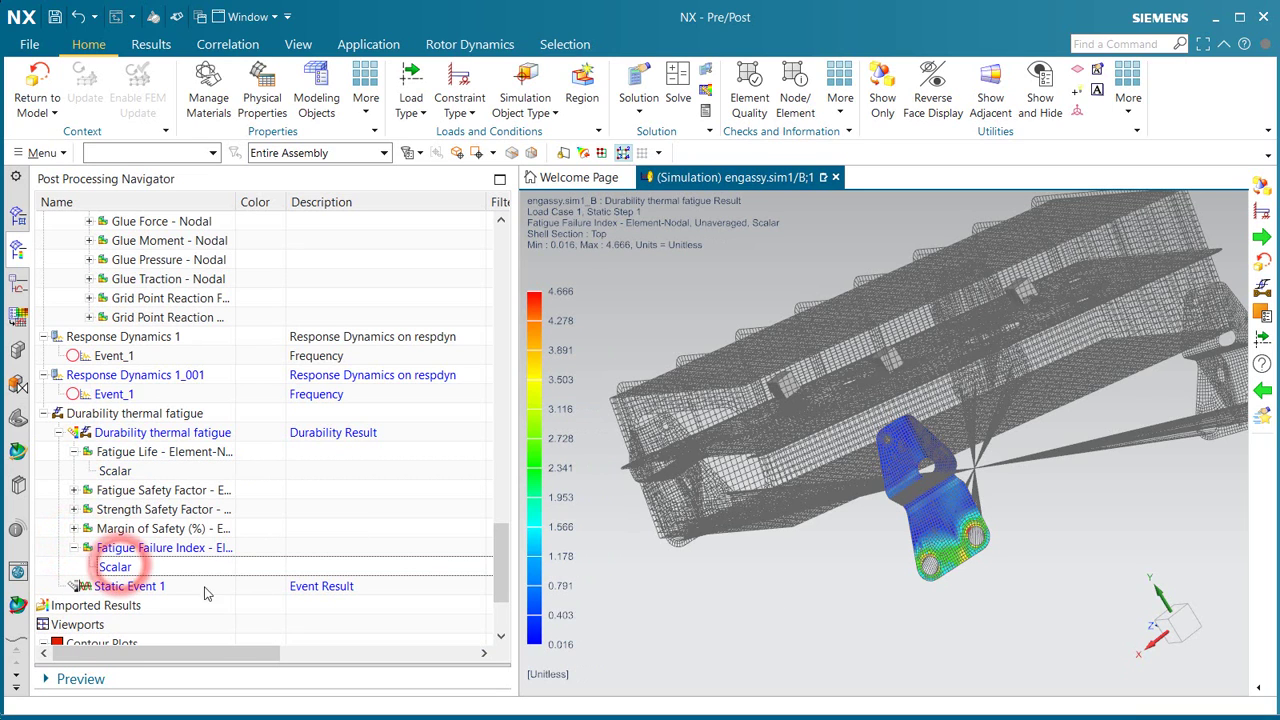
pyautogui.moveTo(738, 562); pyautogui.dragTo(733, 562, button='middle')
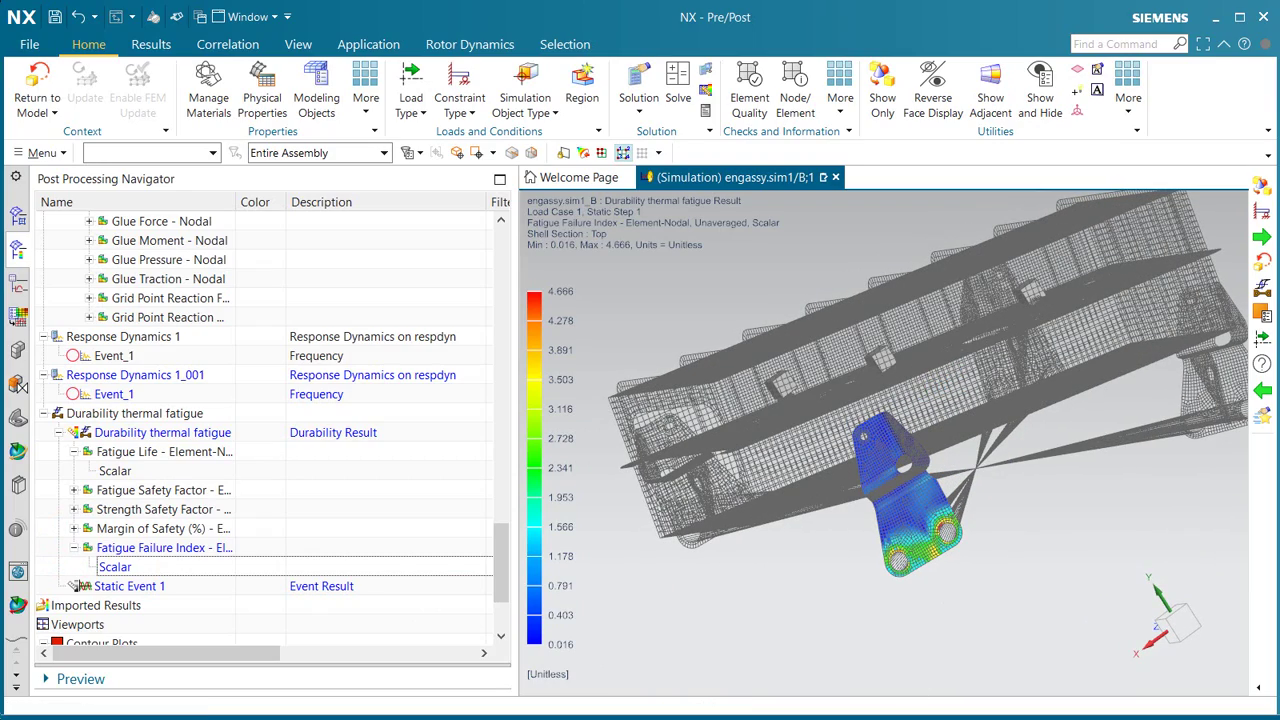
pyautogui.scroll(8, 960, 558)
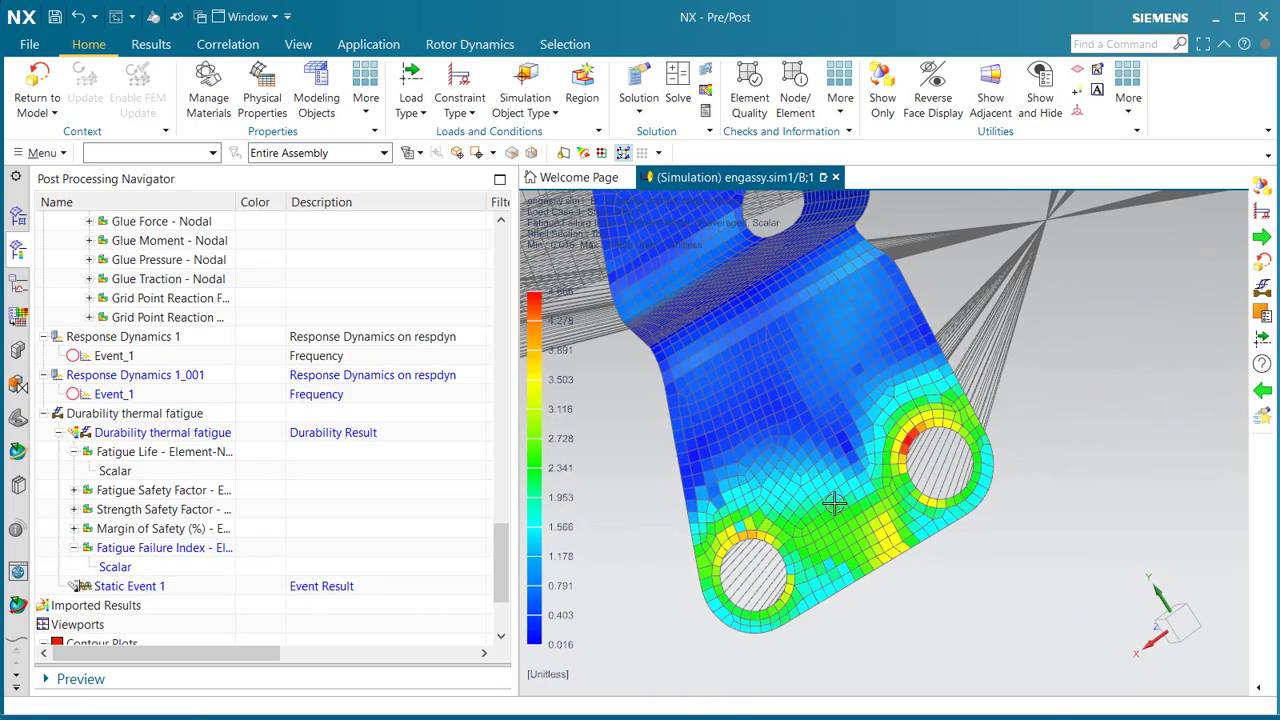
pyautogui.moveTo(834, 503); pyautogui.dragTo(1188, 467, button='middle')
pyautogui.scroll(5, 1107, 460)
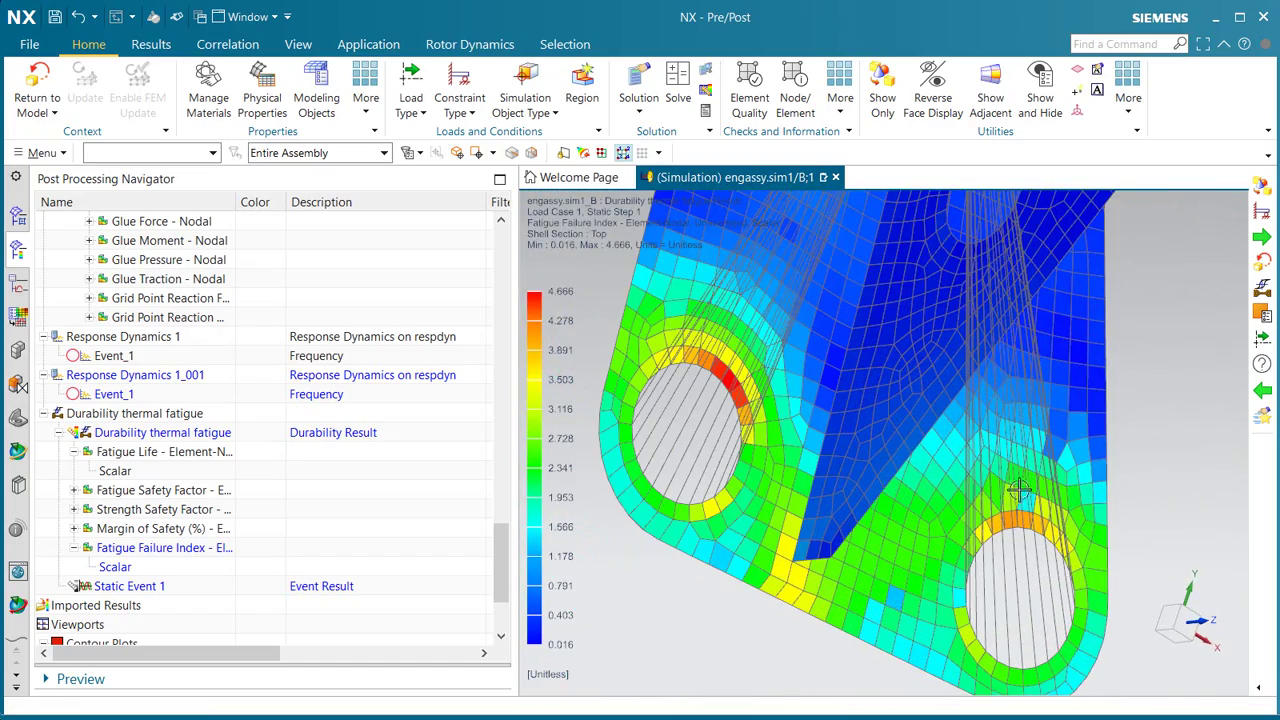